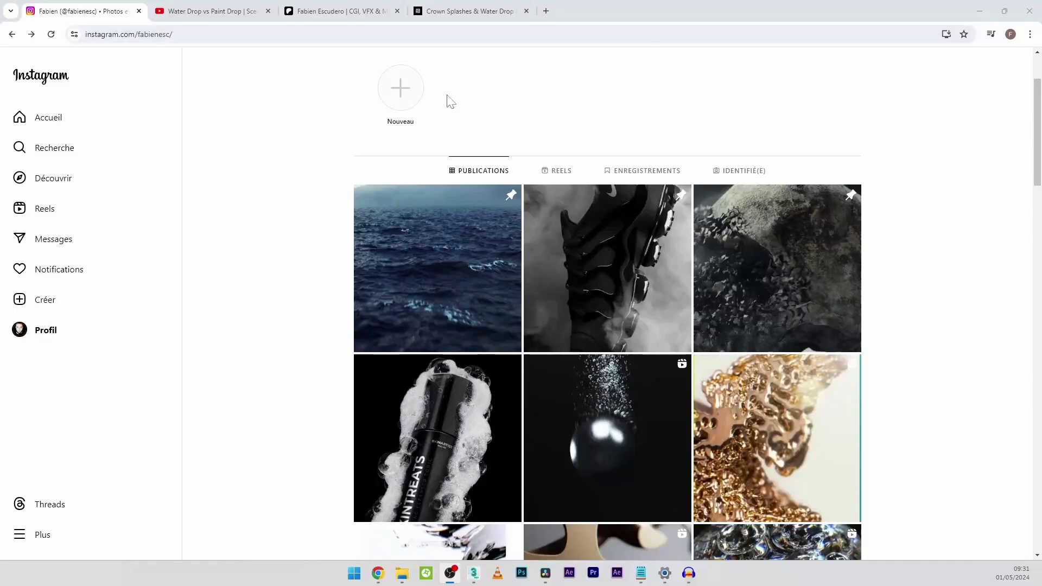
View the water drop reel in the Instagram profile grid and the Water Drop vs Paint Drop short on YouTube
{"action": "scroll", "coordinate": [540, 330], "scroll_direction": "down", "scroll_amount": 14}
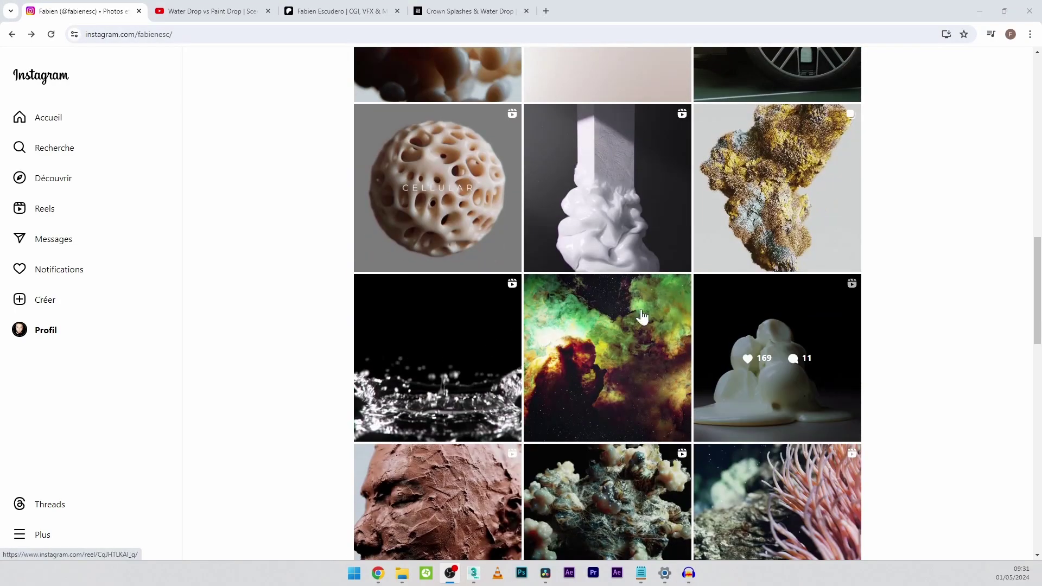
{"action": "left_click", "coordinate": [416, 423]}
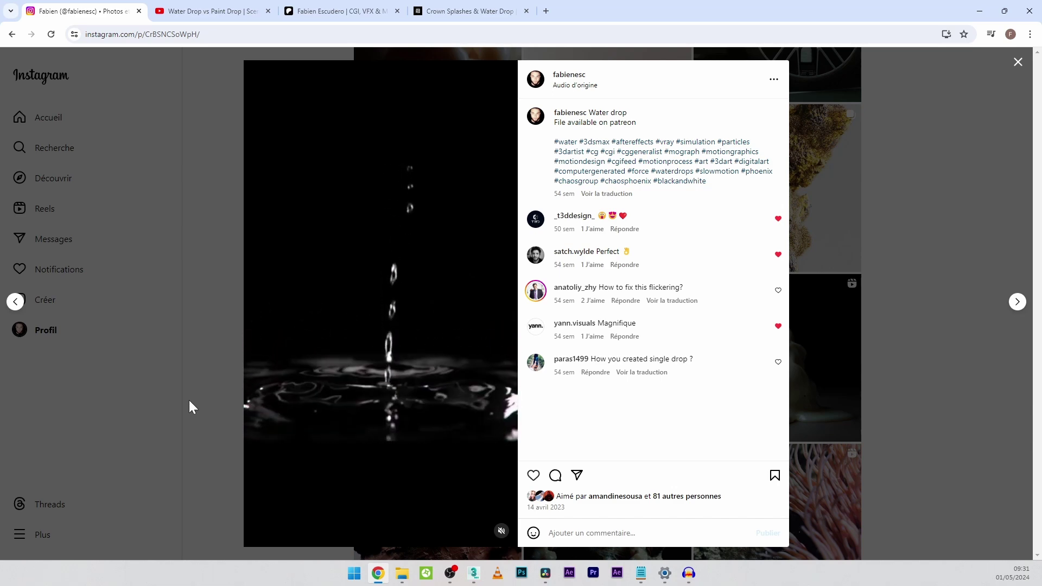
{"action": "left_click", "coordinate": [205, 11]}
{"action": "left_click", "coordinate": [420, 214]}
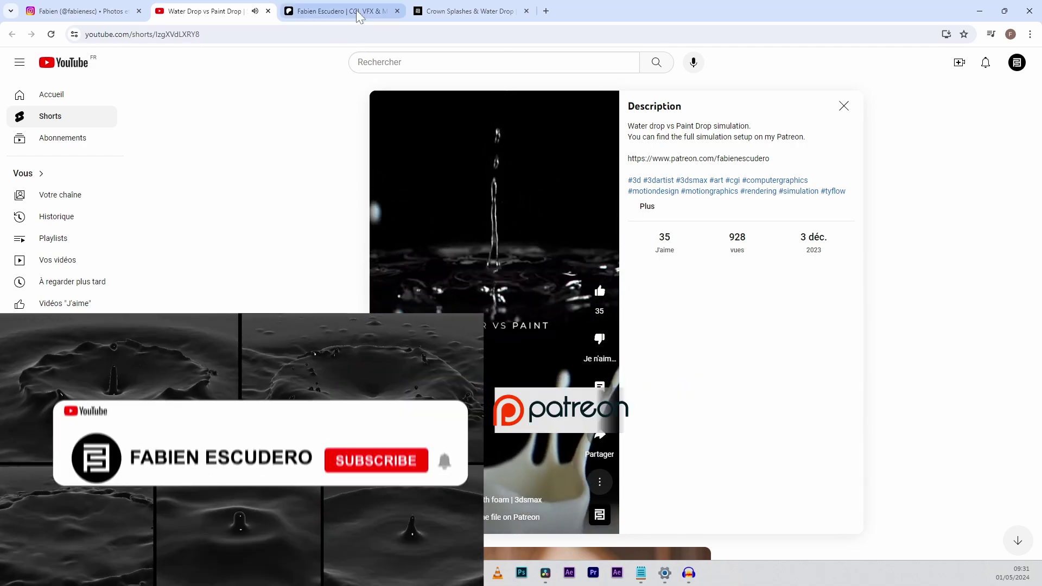
Browse the creator's Patreon posts down to the Water drop vs Paint drop post
{"action": "left_click", "coordinate": [355, 10]}
{"action": "scroll", "coordinate": [617, 239], "scroll_direction": "down", "scroll_amount": 10}
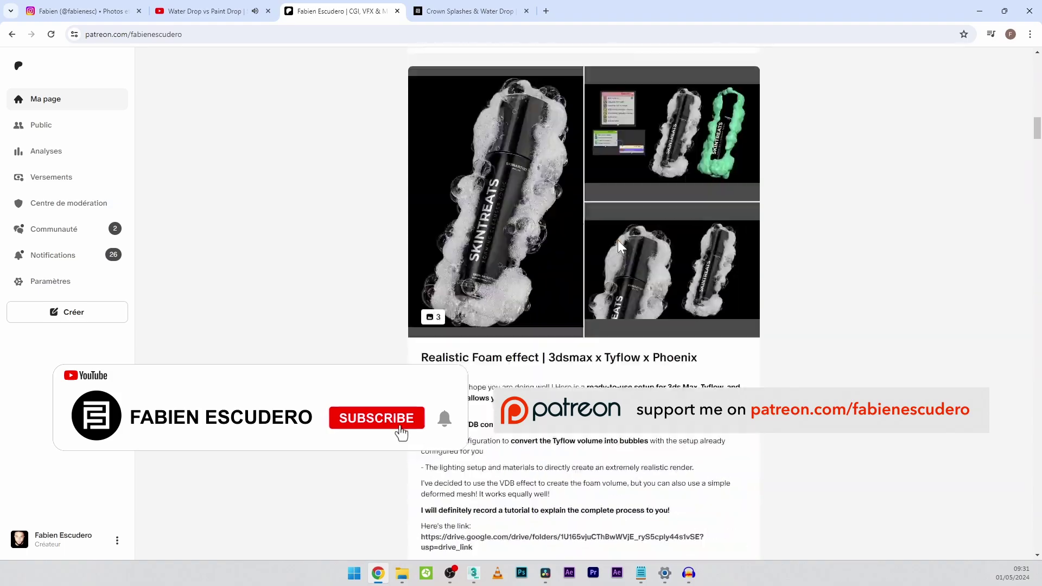
{"action": "scroll", "coordinate": [617, 240], "scroll_direction": "down", "scroll_amount": 15}
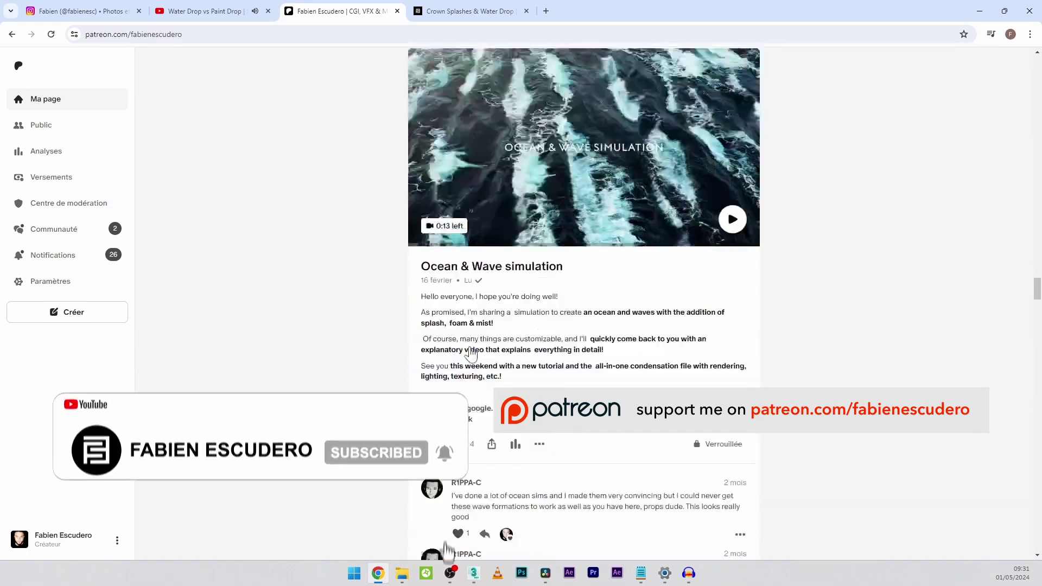
{"action": "scroll", "coordinate": [470, 354], "scroll_direction": "down", "scroll_amount": 20}
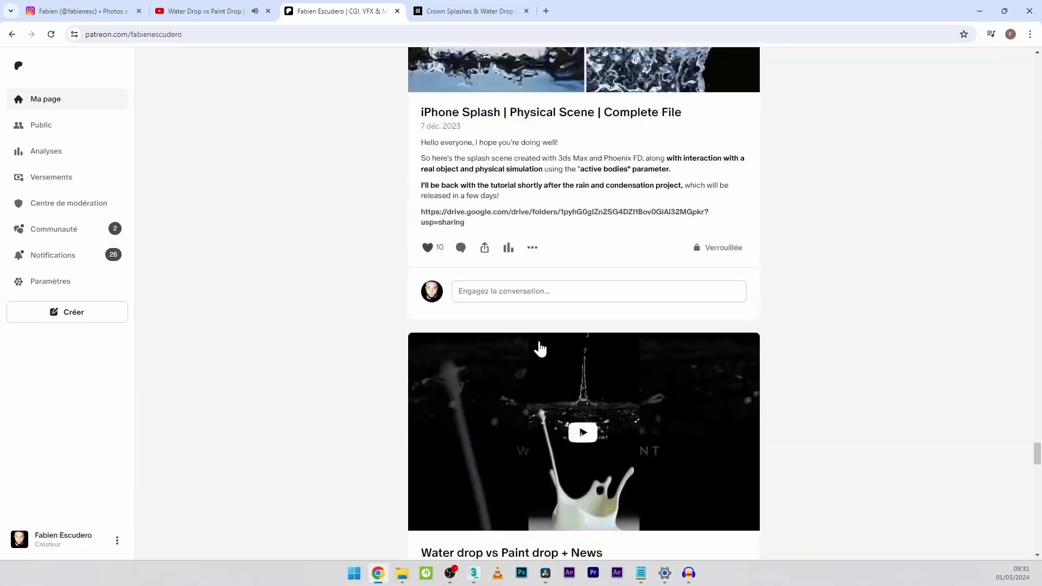
{"action": "scroll", "coordinate": [540, 349], "scroll_direction": "down", "scroll_amount": 10}
Look through the preview images and embedded video on the Crown Splashes & Water Drop product page on Gumroad
{"action": "key", "text": "ctrl+Tab"}
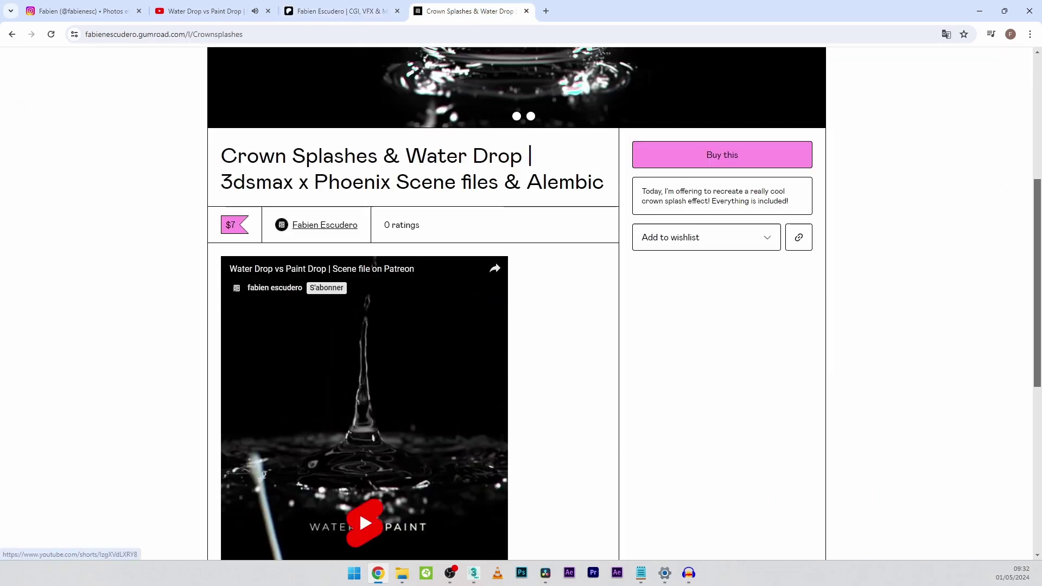
{"action": "scroll", "coordinate": [391, 186], "scroll_direction": "up", "scroll_amount": 3}
{"action": "left_click", "coordinate": [809, 148]}
{"action": "left_click", "coordinate": [220, 147]}
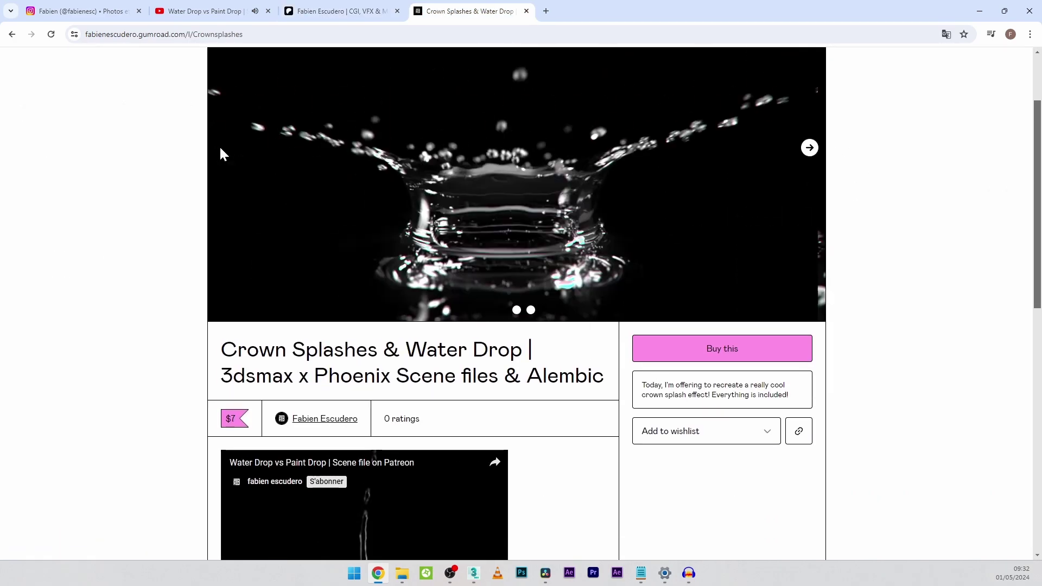
{"action": "scroll", "coordinate": [240, 365], "scroll_direction": "down", "scroll_amount": 7}
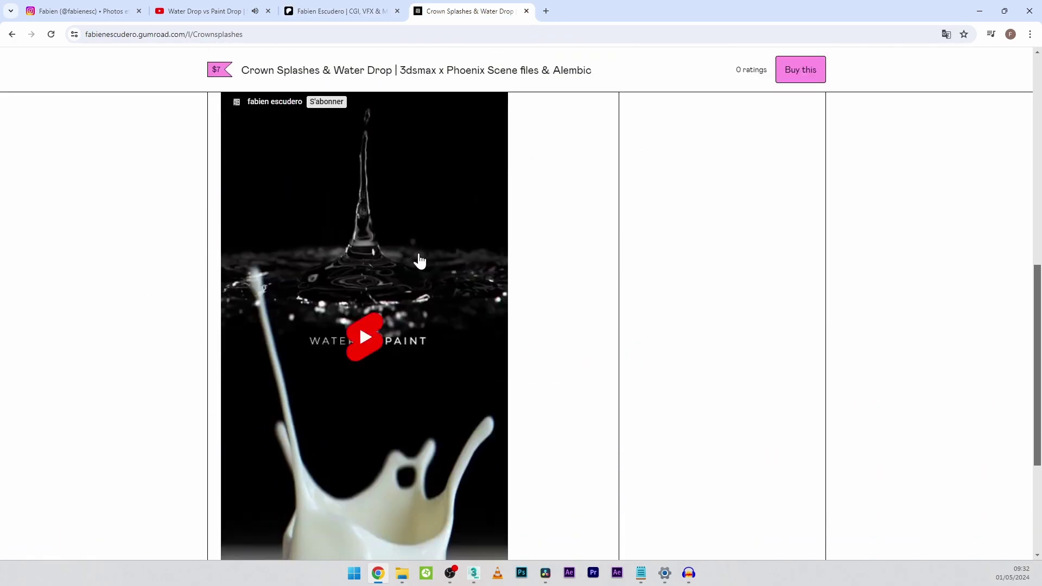
{"action": "scroll", "coordinate": [420, 261], "scroll_direction": "up", "scroll_amount": 4}
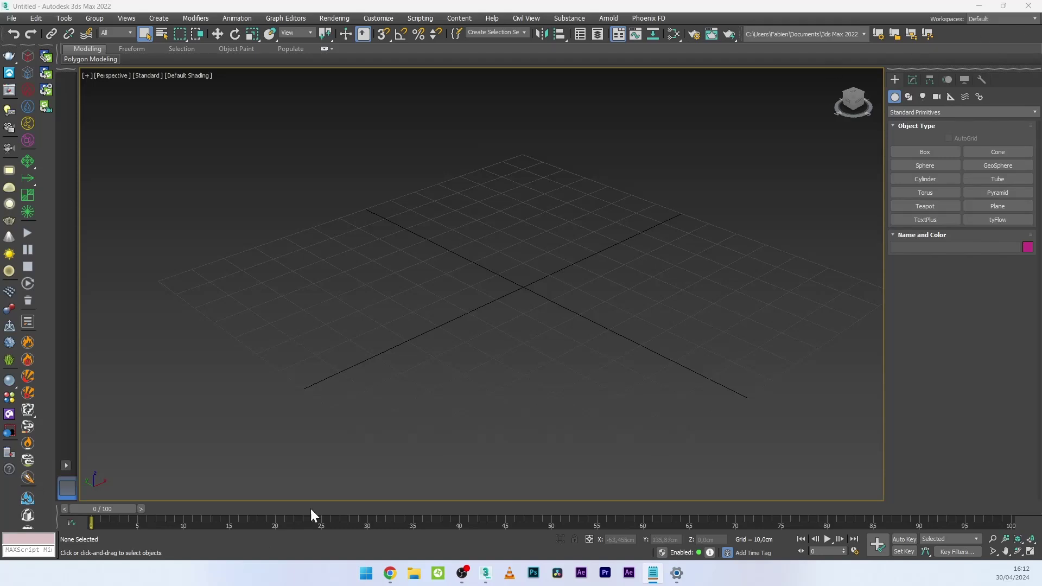
In 3ds Max, create a Phoenix FD liquid simulator about 144 × 144 × 54 cm, roughly centred on the origin
{"action": "middle_click_drag", "start_coordinate": [313, 515], "coordinate": [500, 426], "text": "alt"}
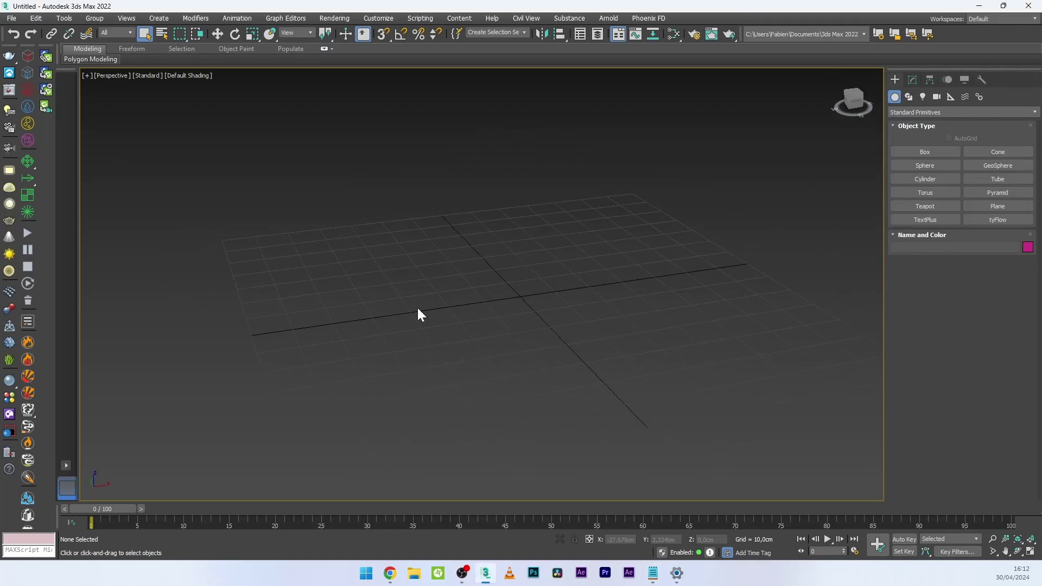
{"action": "middle_click_drag", "start_coordinate": [417, 315], "coordinate": [451, 310]}
{"action": "scroll", "coordinate": [433, 273], "scroll_direction": "down", "scroll_amount": 3}
{"action": "scroll", "coordinate": [451, 311], "scroll_direction": "up", "scroll_amount": 2}
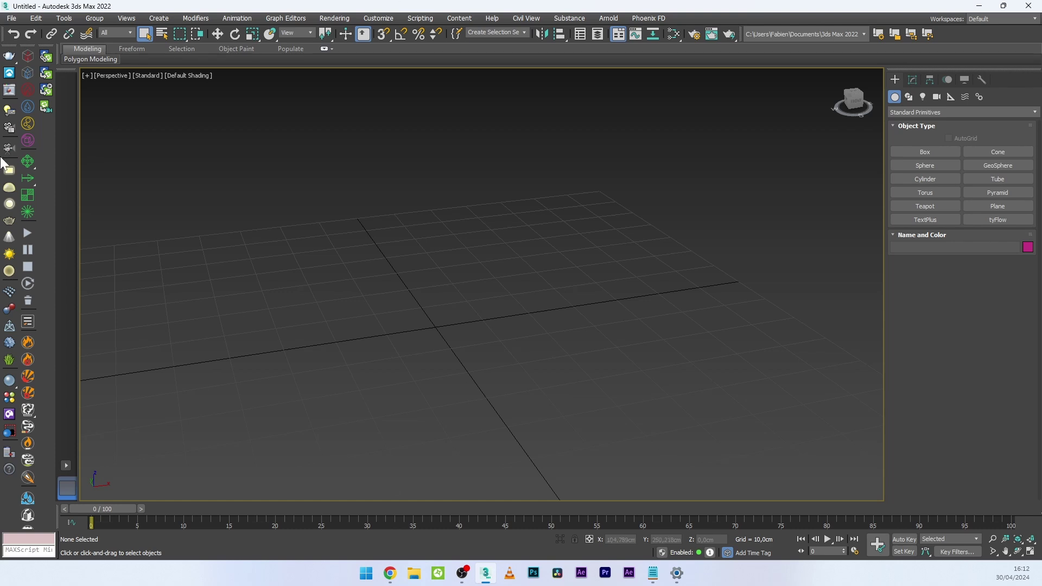
{"action": "left_click", "coordinate": [28, 74]}
{"action": "scroll", "coordinate": [628, 286], "scroll_direction": "down", "scroll_amount": 3}
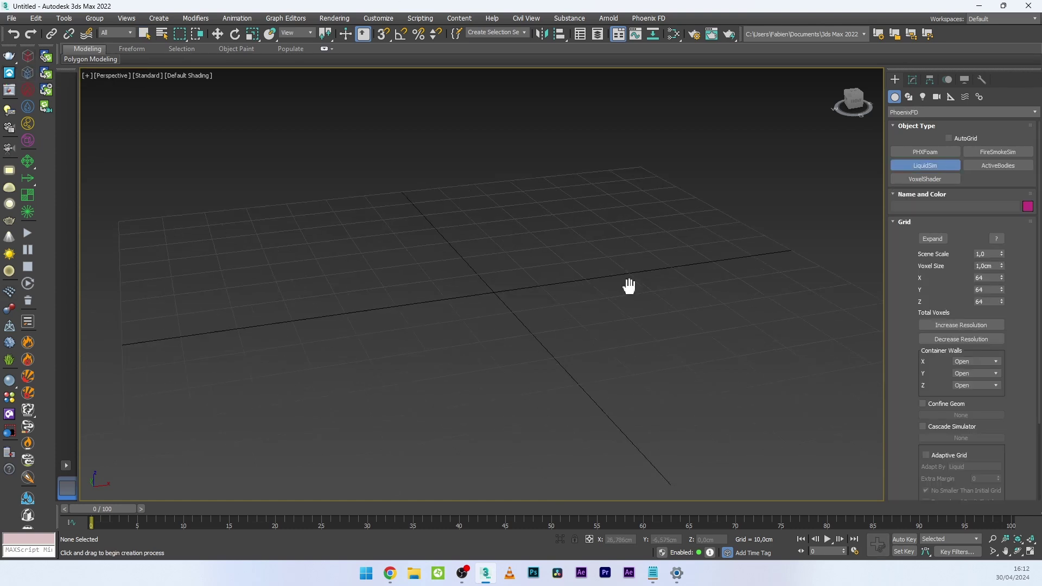
{"action": "left_click_drag", "start_coordinate": [269, 243], "coordinate": [900, 355]}
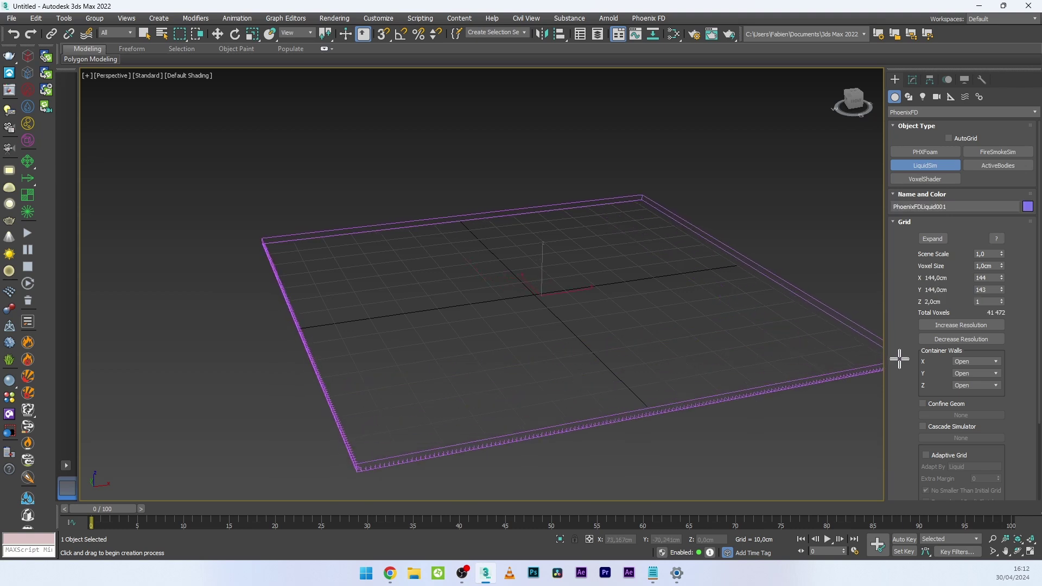
{"action": "scroll", "coordinate": [576, 283], "scroll_direction": "down", "scroll_amount": 4}
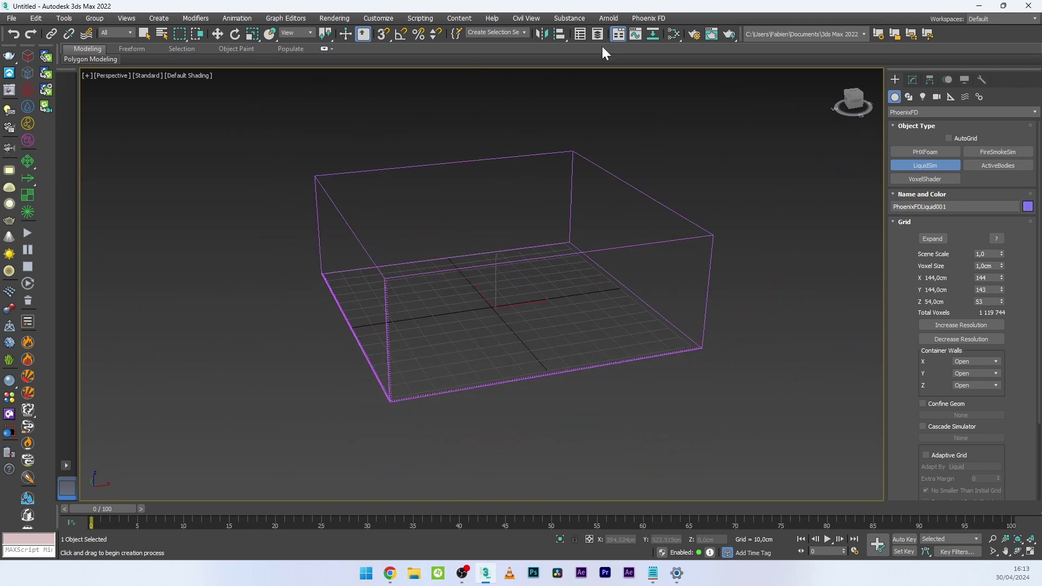
Check the display and system unit settings for the scene and accept them
{"action": "left_click", "coordinate": [374, 18]}
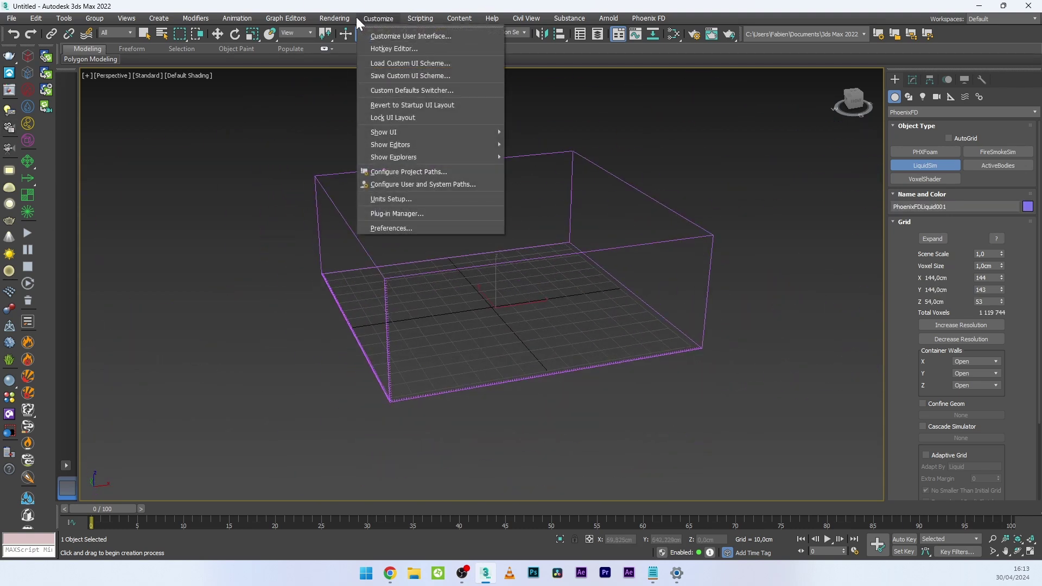
{"action": "left_click", "coordinate": [401, 200]}
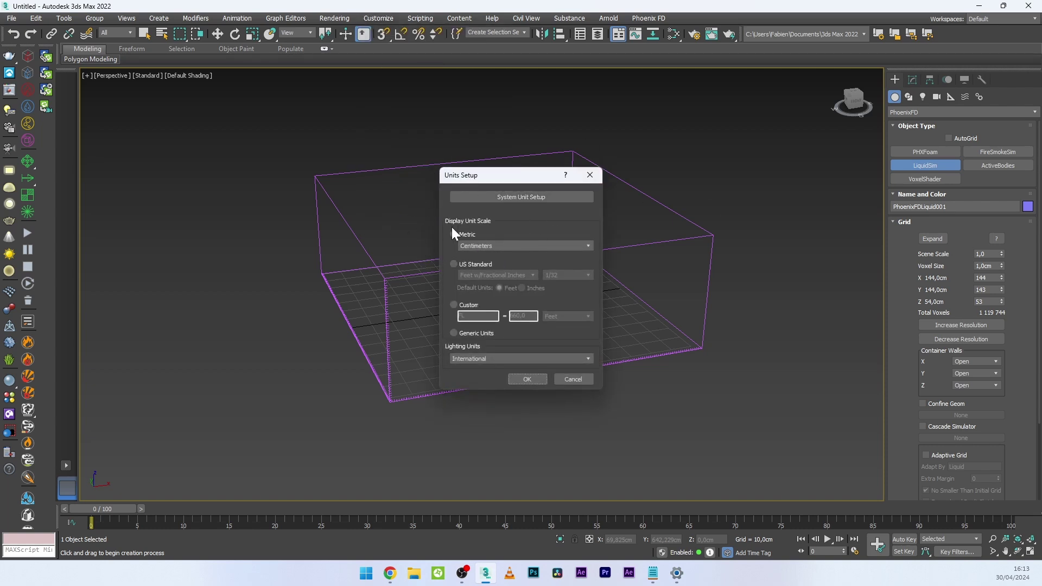
{"action": "left_click", "coordinate": [540, 199]}
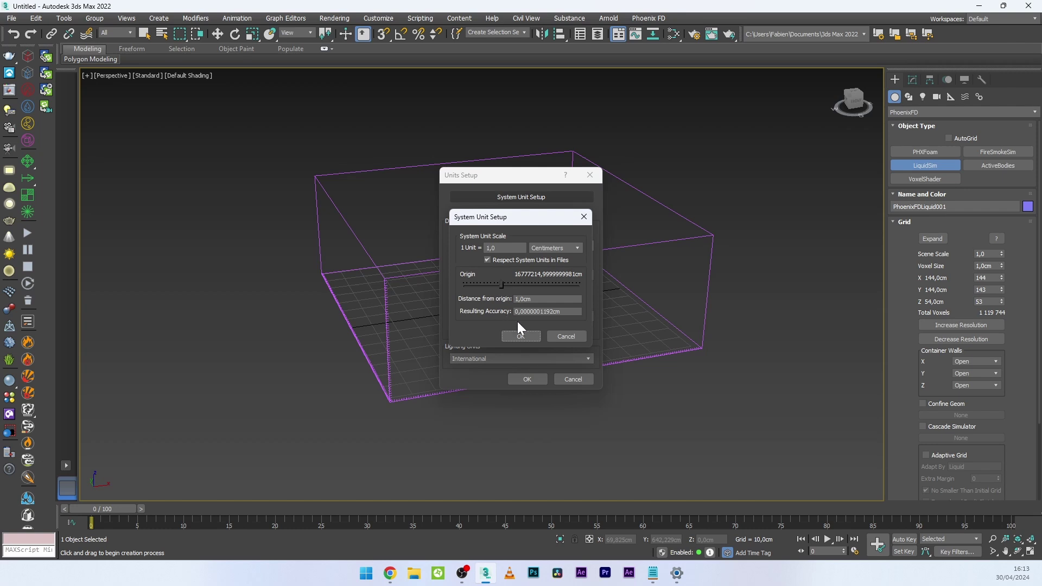
{"action": "left_click", "coordinate": [521, 336]}
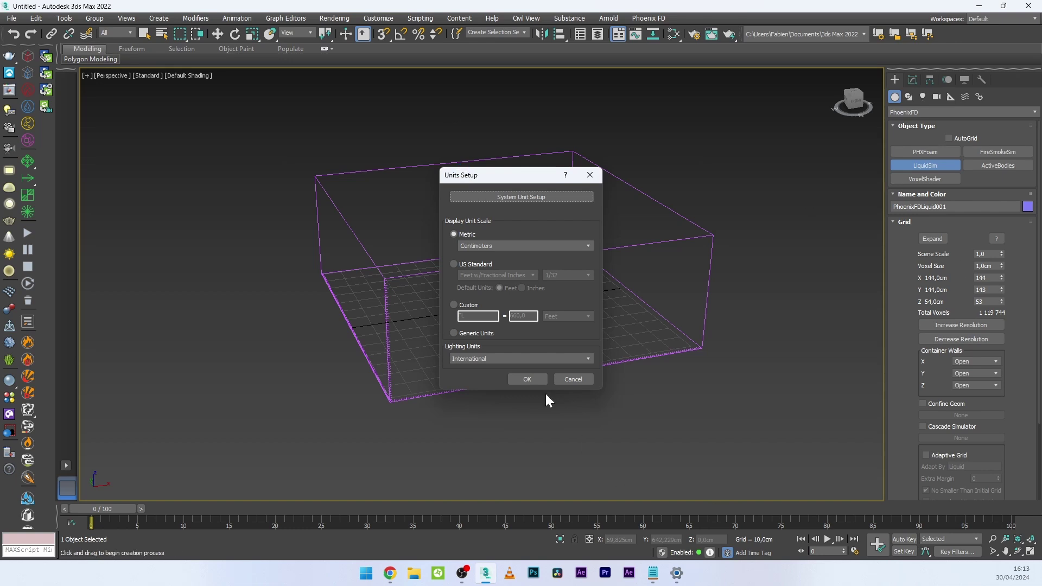
{"action": "left_click", "coordinate": [527, 379]}
End the liquid simulator creation and switch to the Move tool
{"action": "scroll", "coordinate": [563, 346], "scroll_direction": "up", "scroll_amount": 4}
{"action": "scroll", "coordinate": [595, 337], "scroll_direction": "down", "scroll_amount": 2}
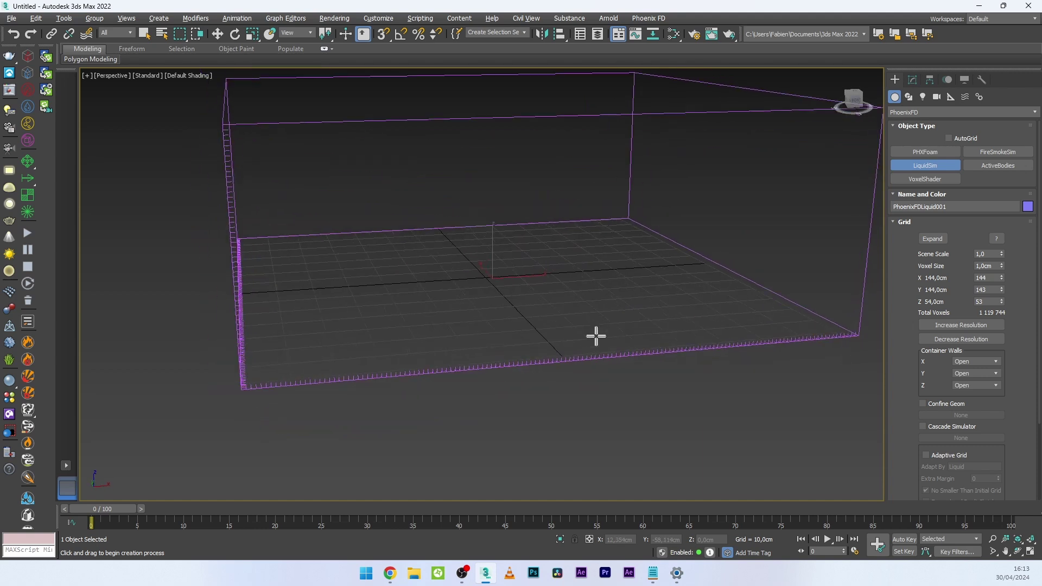
{"action": "scroll", "coordinate": [570, 375], "scroll_direction": "down", "scroll_amount": 3}
{"action": "right_click", "coordinate": [510, 267]}
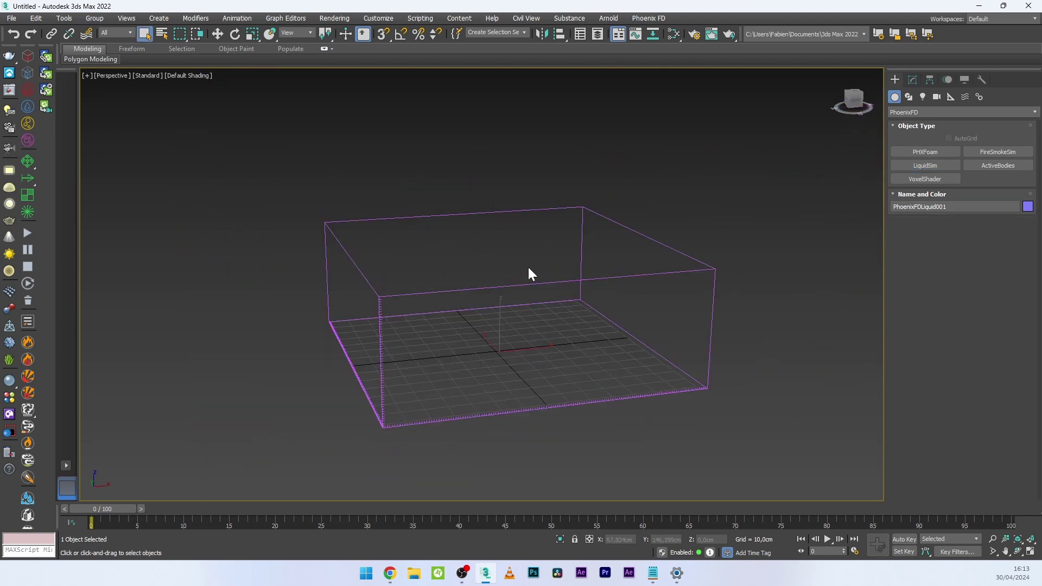
{"action": "right_click", "coordinate": [528, 271]}
{"action": "left_click", "coordinate": [539, 277]}
{"action": "scroll", "coordinate": [565, 258], "scroll_direction": "up", "scroll_amount": 3}
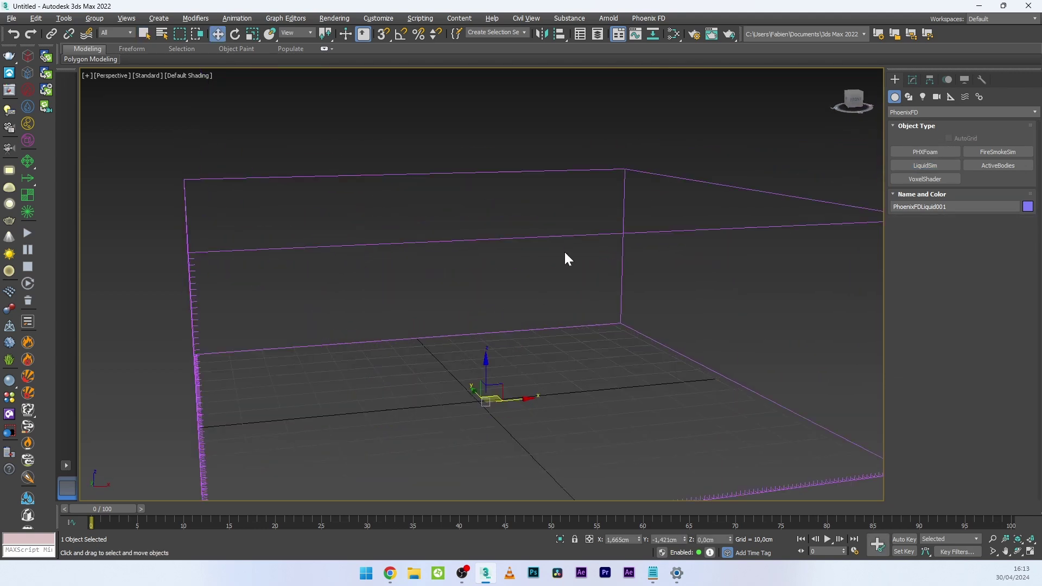
{"action": "scroll", "coordinate": [588, 238], "scroll_direction": "down", "scroll_amount": 2}
Set the liquid simulator's grid size to 160 in X, 160 in Y and 70 in Z
{"action": "left_click", "coordinate": [913, 80]}
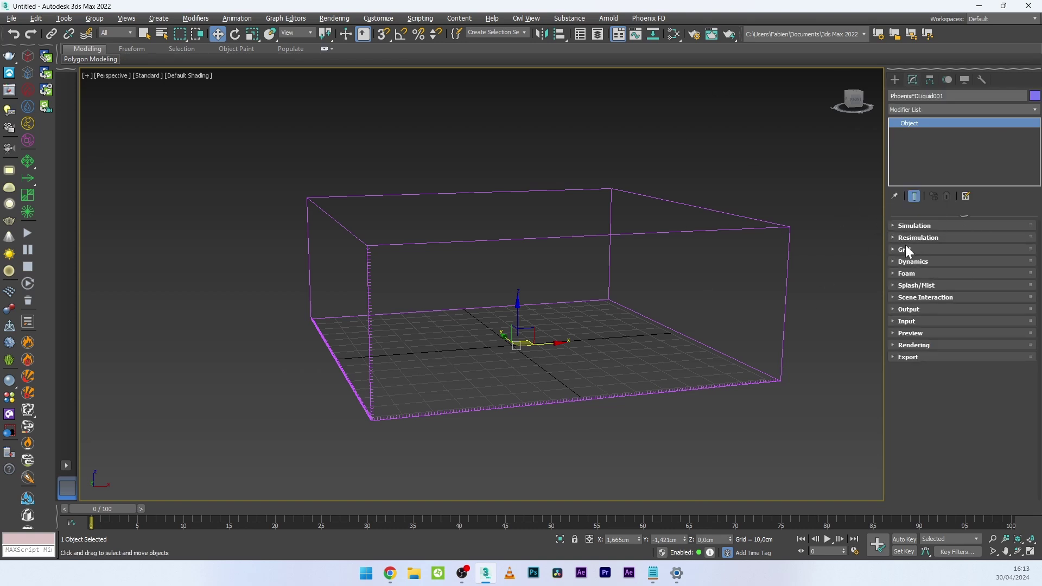
{"action": "left_click", "coordinate": [905, 249]}
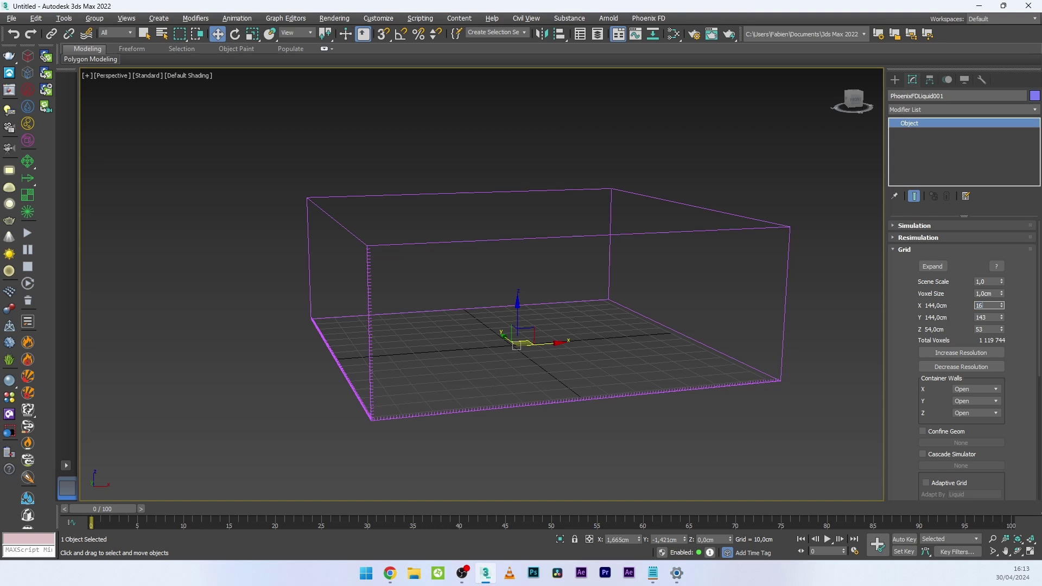
{"action": "key", "text": "Tab"}
{"action": "type", "text": "1"}
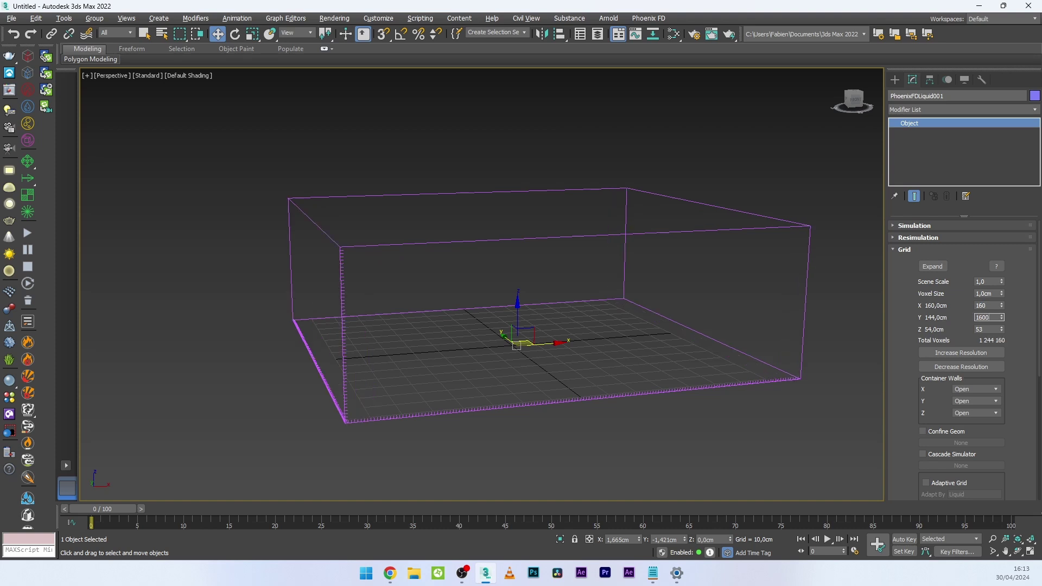
{"action": "type", "text": "60"}
{"action": "key", "text": "Tab"}
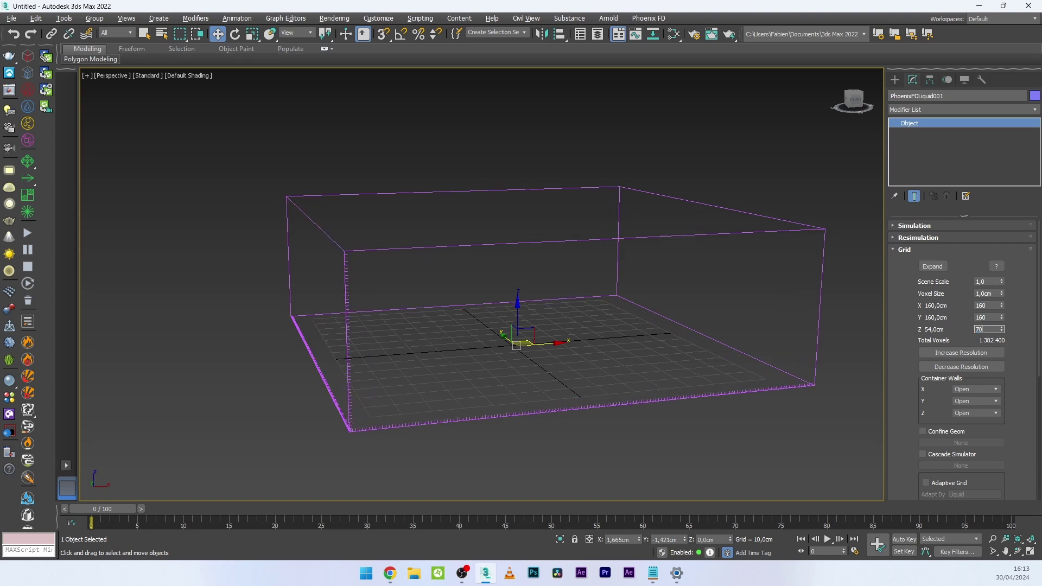
{"action": "key", "text": "Return"}
{"action": "middle_click_drag", "start_coordinate": [493, 280], "coordinate": [393, 363]}
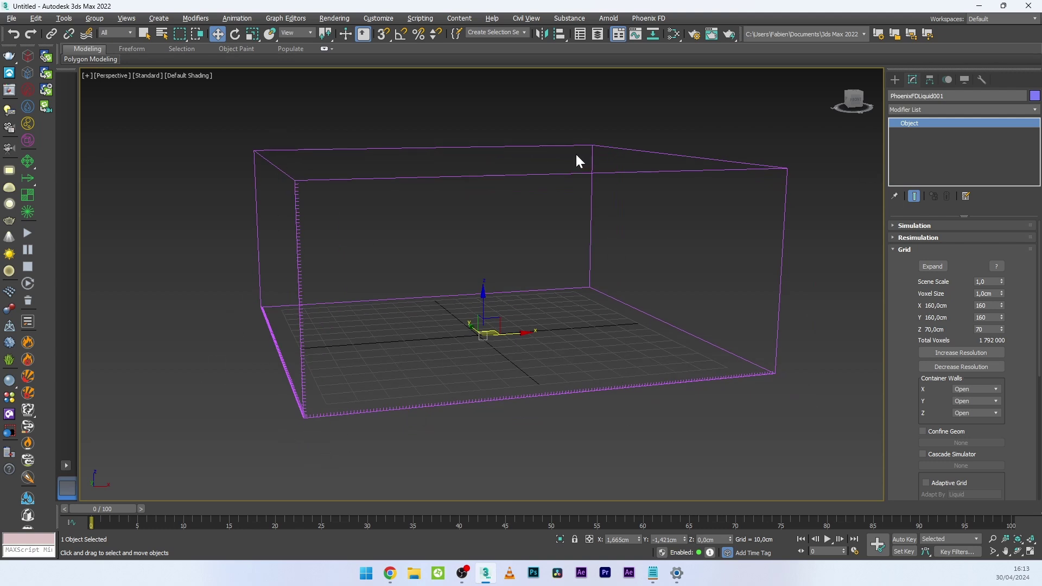
Review the Chaos Phoenix properties of the liquid simulator, including the Initial Liquid Fill option
{"action": "right_click", "coordinate": [690, 382]}
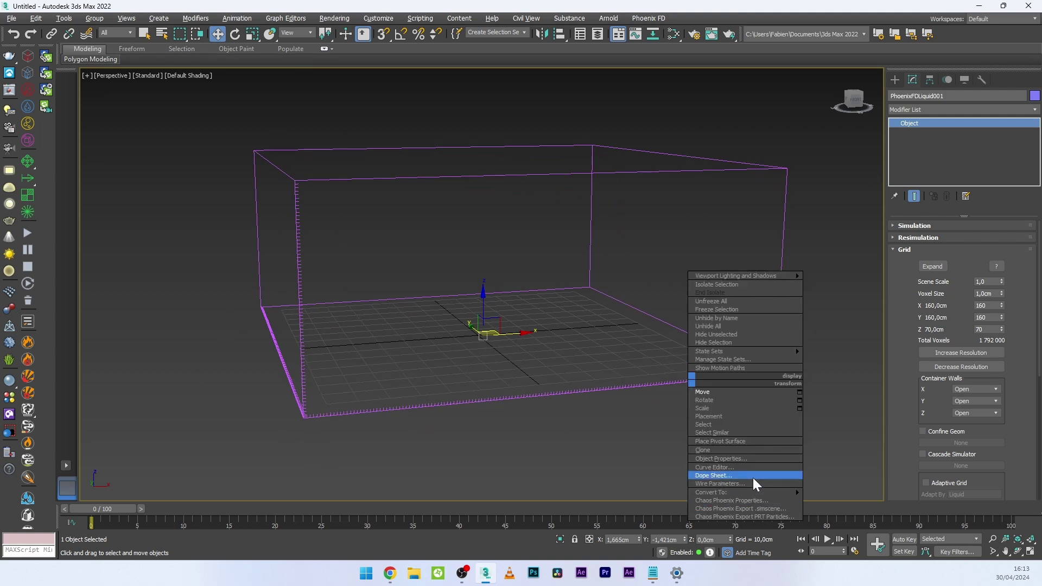
{"action": "left_click", "coordinate": [743, 500]}
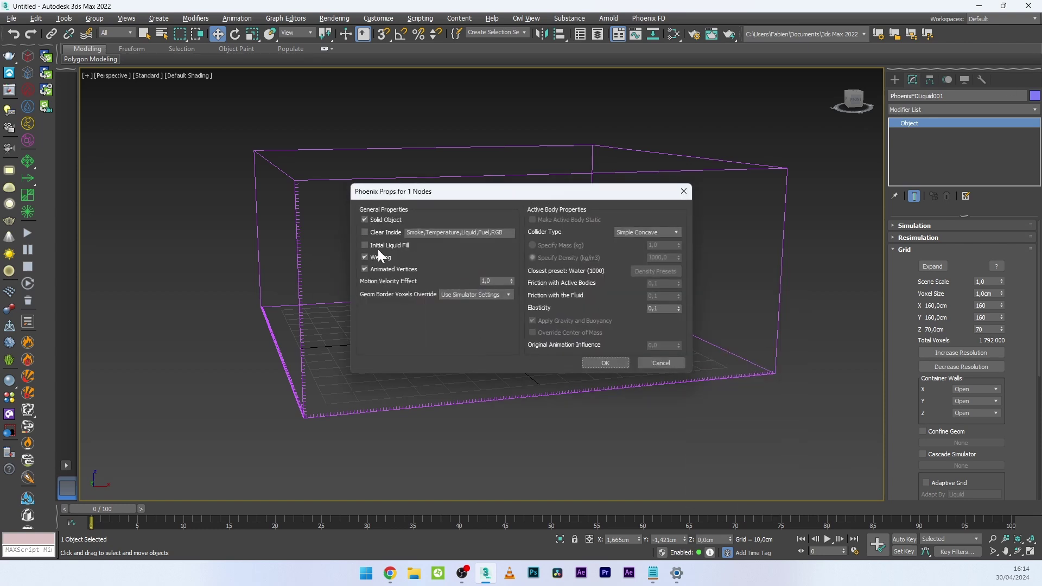
{"action": "left_click", "coordinate": [605, 362]}
Enable Initial Fill Up at 15% in the liquid simulator's dynamics and start the simulation
{"action": "left_click", "coordinate": [892, 81]}
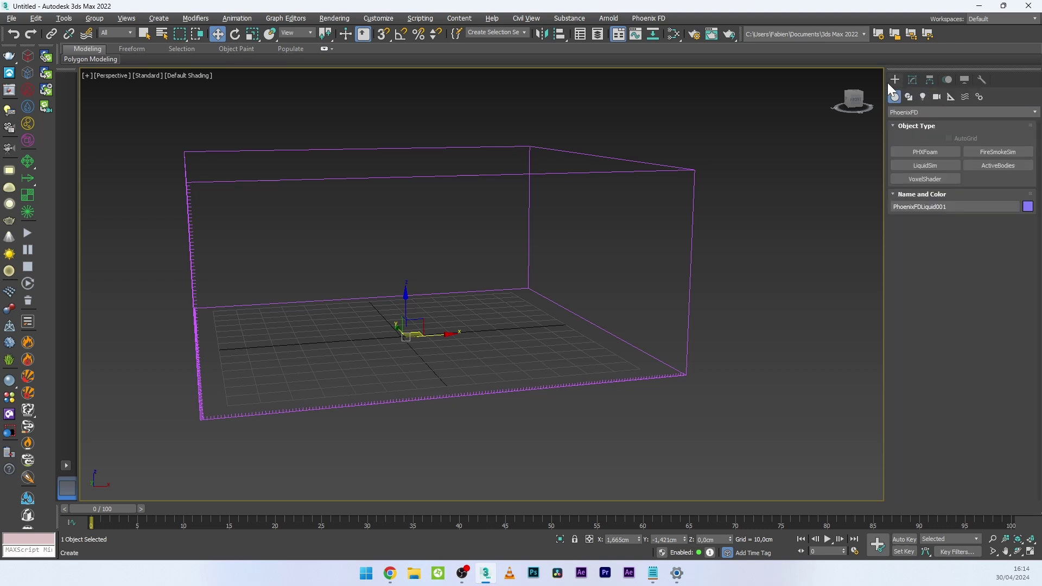
{"action": "left_click", "coordinate": [912, 80]}
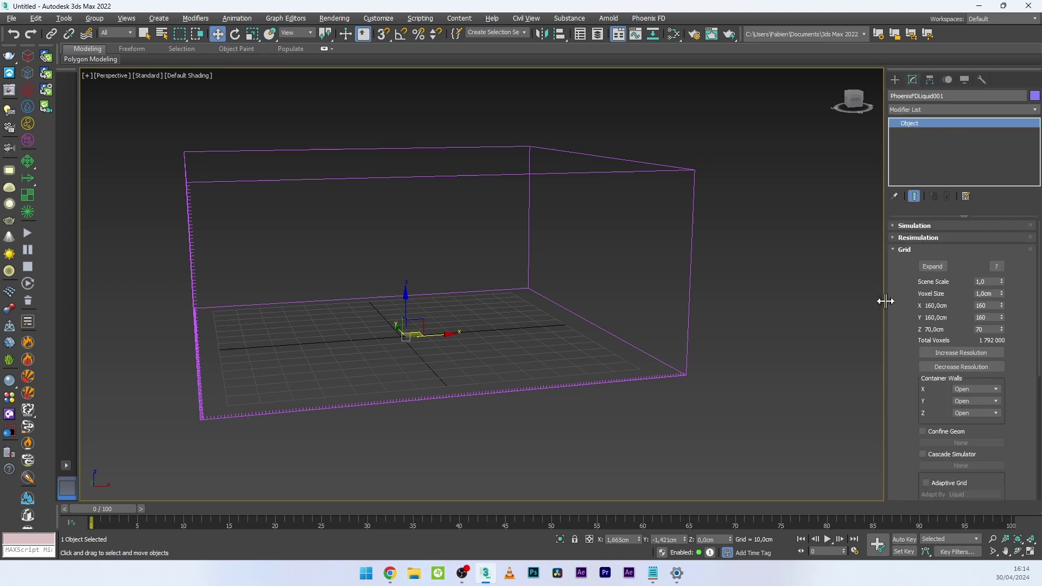
{"action": "left_click", "coordinate": [900, 250]}
{"action": "left_click", "coordinate": [913, 262]}
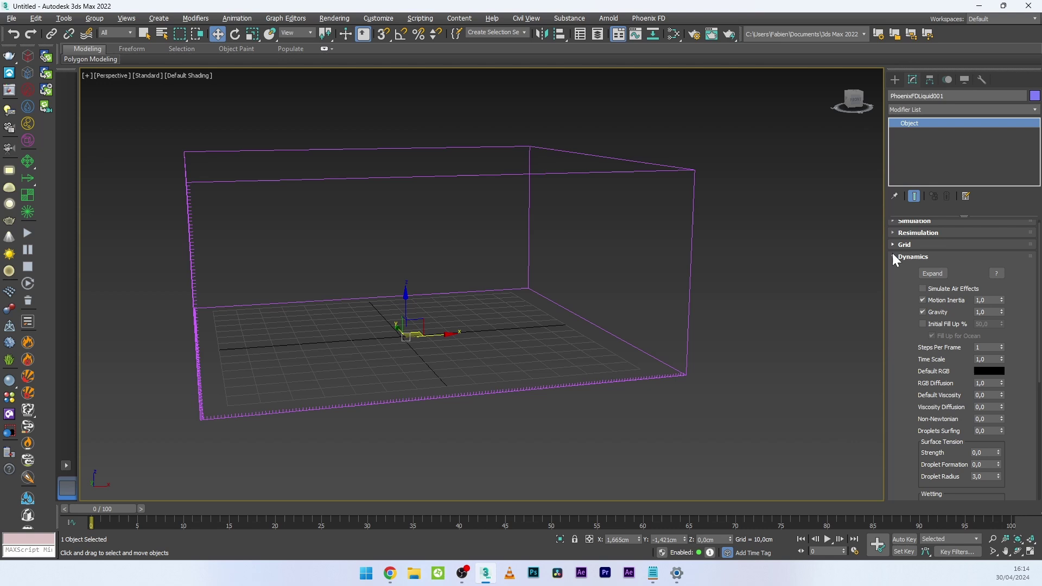
{"action": "left_click", "coordinate": [930, 325]}
{"action": "type", "text": "1"}
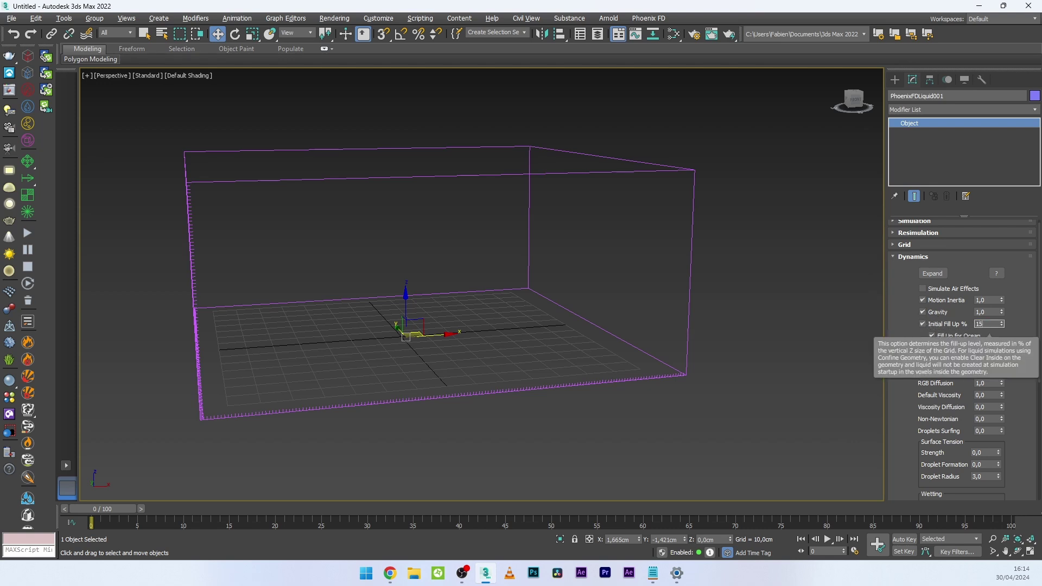
{"action": "type", "text": "5"}
{"action": "key", "text": "Return"}
{"action": "middle_click_drag", "start_coordinate": [717, 309], "coordinate": [700, 283]}
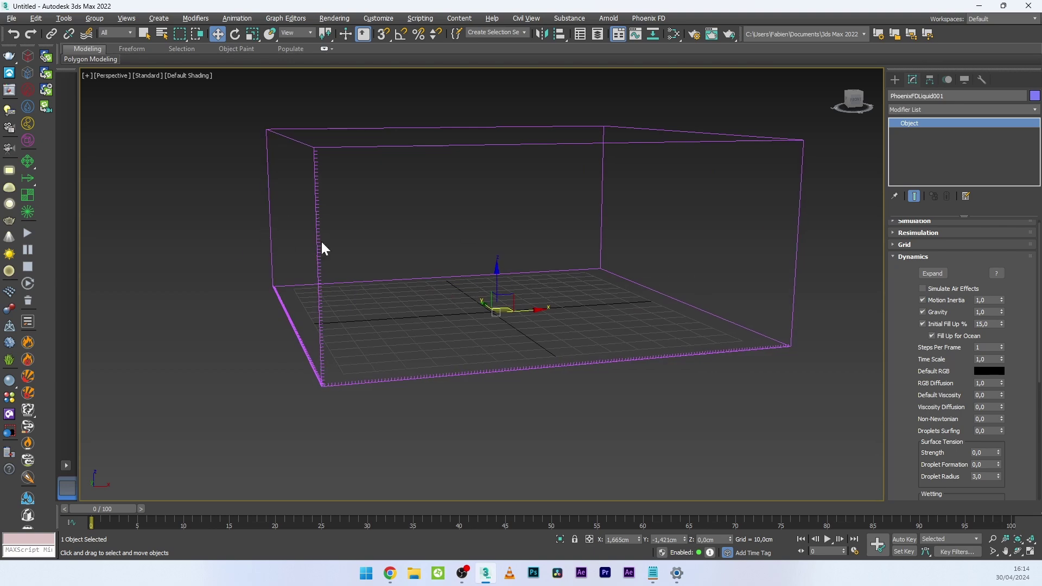
{"action": "left_click", "coordinate": [28, 232]}
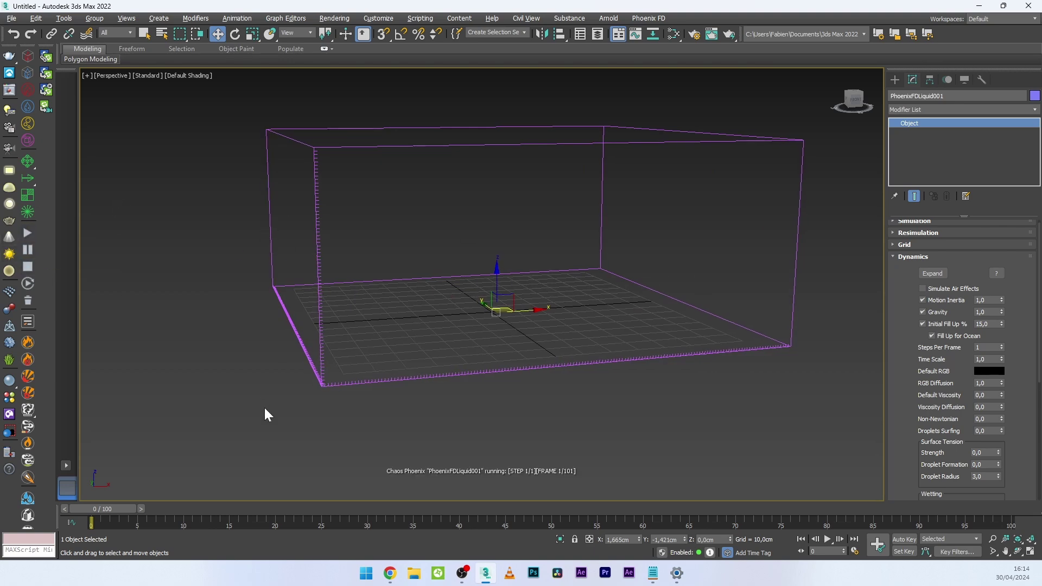
Stop the running liquid simulation and collapse the simulator's Dynamics settings
{"action": "middle_click_drag", "start_coordinate": [265, 408], "coordinate": [256, 168]}
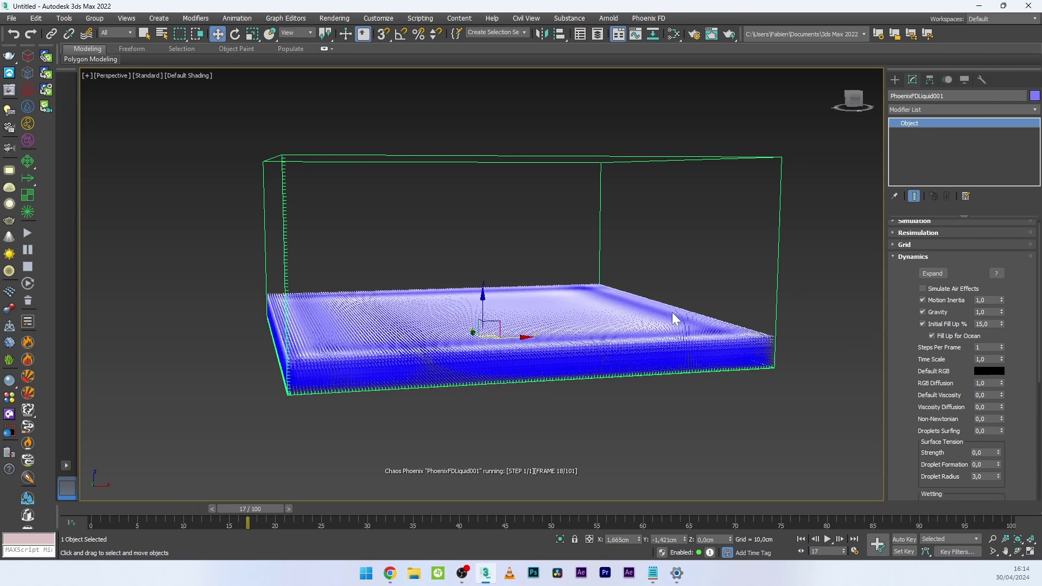
{"action": "left_click", "coordinate": [28, 266]}
{"action": "left_click", "coordinate": [911, 257]}
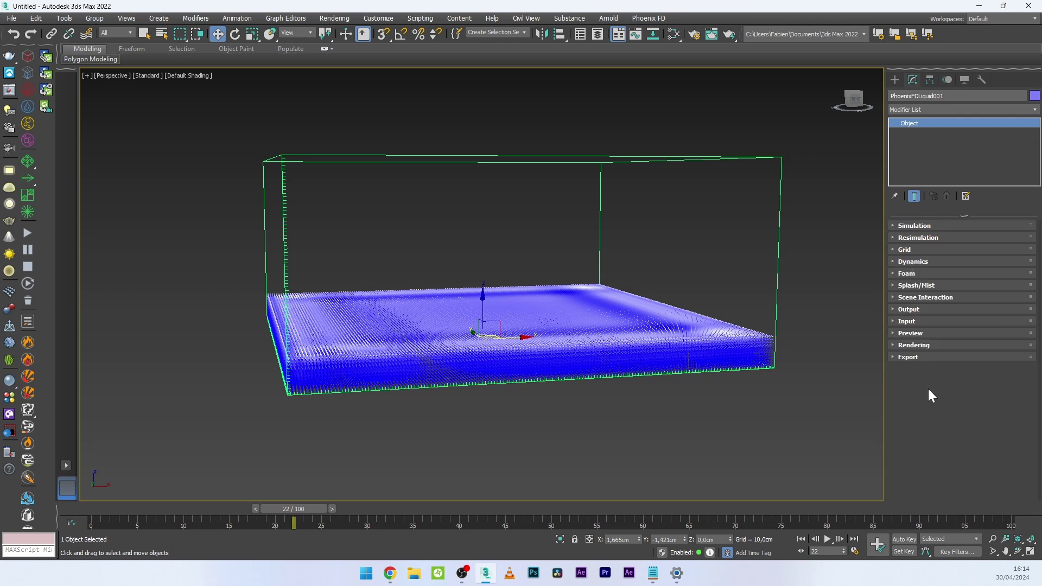
Enable Show Mesh and disable Particle Preview in the liquid simulator's preview settings
{"action": "left_click", "coordinate": [913, 333]}
{"action": "scroll", "coordinate": [922, 413], "scroll_direction": "down", "scroll_amount": 5}
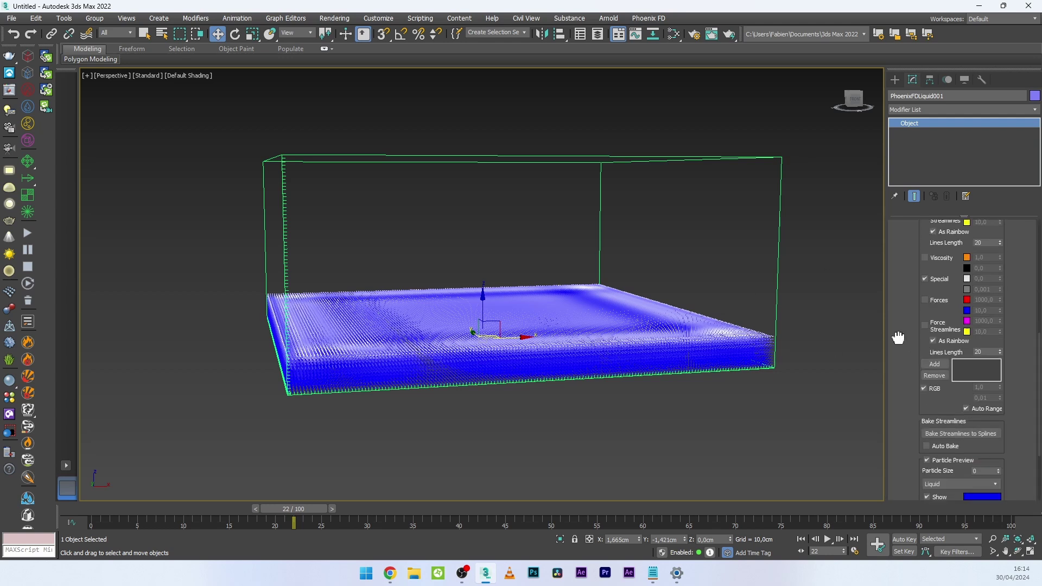
{"action": "scroll", "coordinate": [915, 492], "scroll_direction": "up", "scroll_amount": 2}
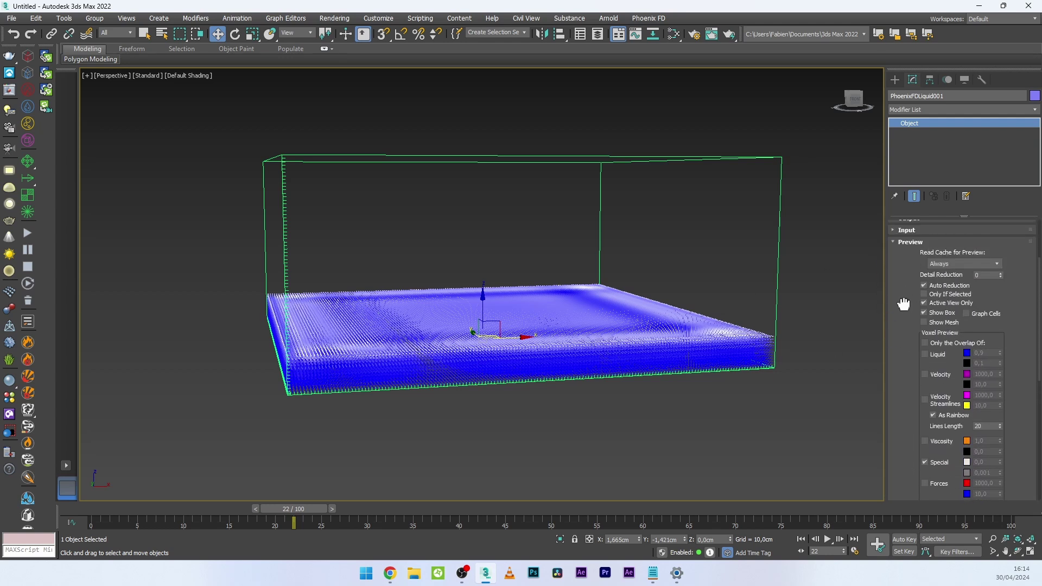
{"action": "scroll", "coordinate": [979, 319], "scroll_direction": "down", "scroll_amount": 1}
{"action": "left_click", "coordinate": [935, 314]}
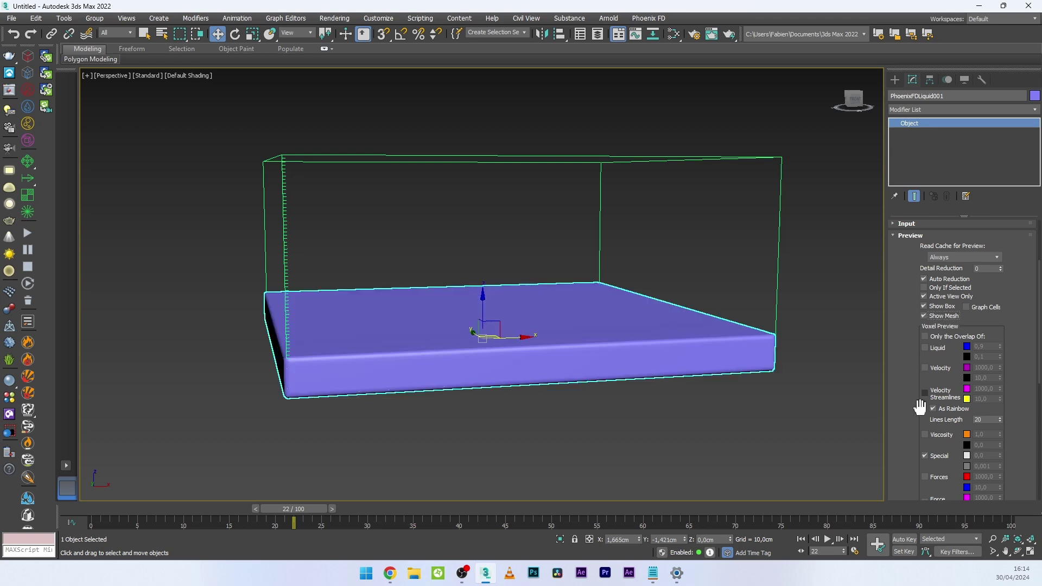
{"action": "scroll", "coordinate": [910, 372], "scroll_direction": "down", "scroll_amount": 6}
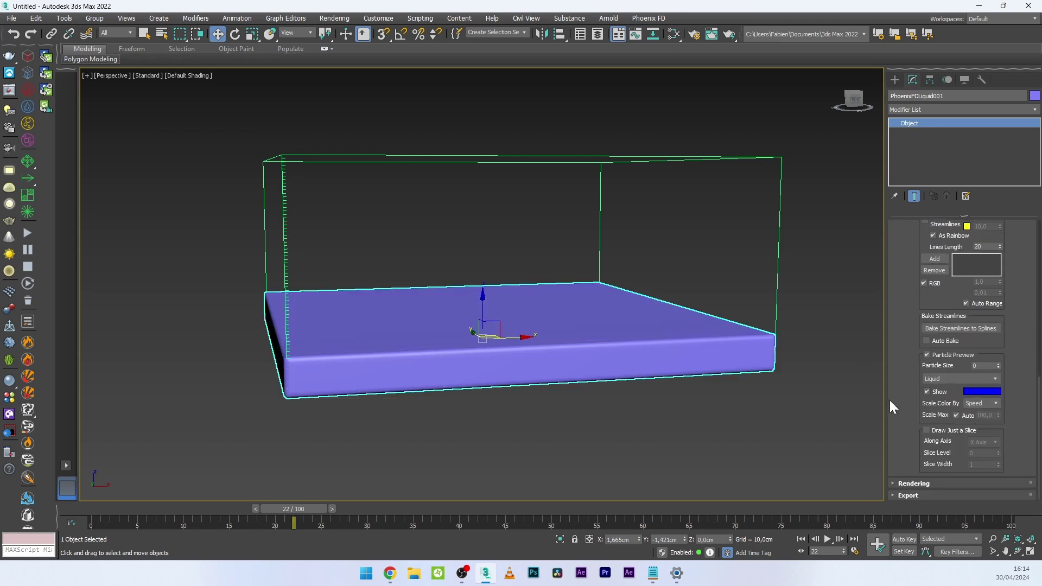
{"action": "left_click", "coordinate": [940, 353]}
Create a small sphere near the centre of the liquid simulator, drawn in the top view
{"action": "middle_click_drag", "start_coordinate": [624, 326], "coordinate": [595, 321], "text": "alt"}
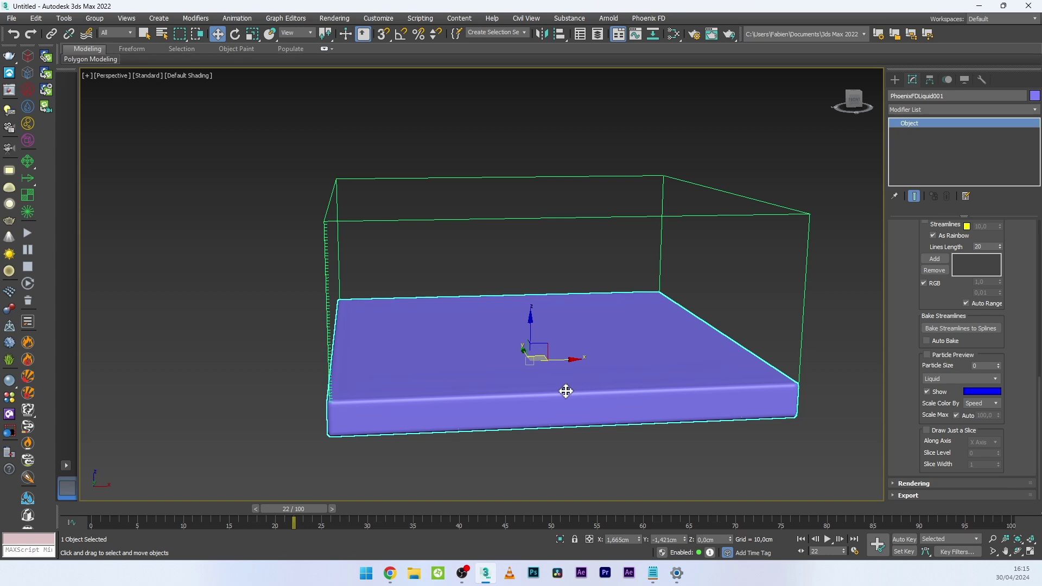
{"action": "left_click", "coordinate": [894, 79]}
{"action": "left_click", "coordinate": [925, 165]}
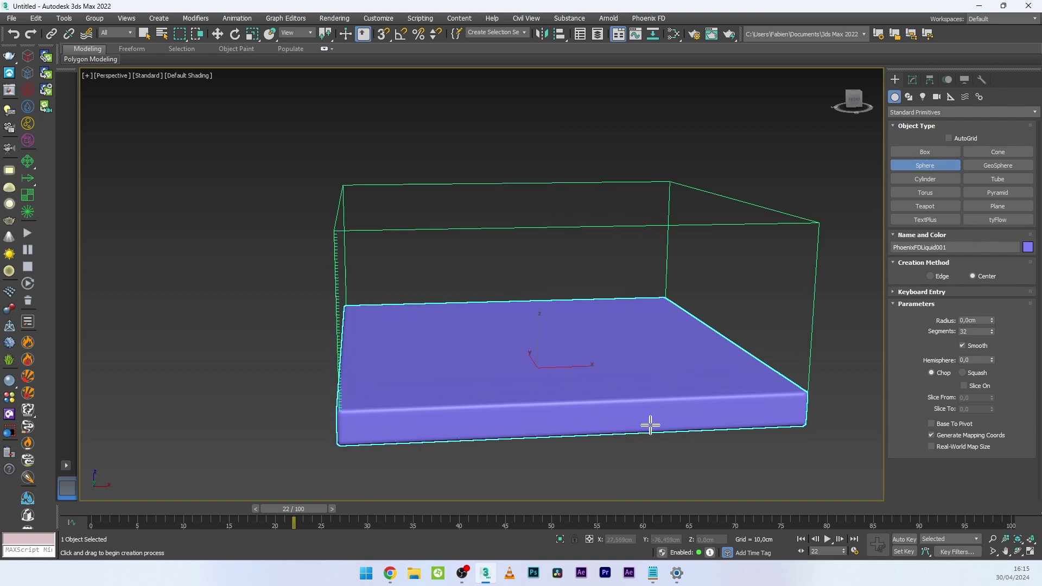
{"action": "key", "text": "t"}
{"action": "left_click_drag", "start_coordinate": [485, 287], "coordinate": [490, 271]}
{"action": "key", "text": "w"}
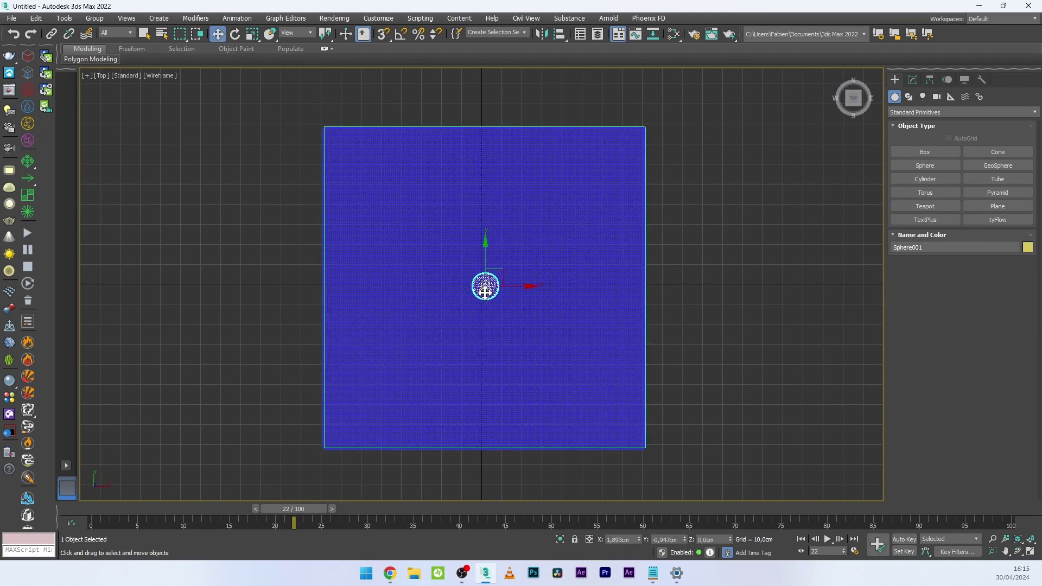
Raise the sphere above the liquid surface to about Z 46.8 cm, working in the front view
{"action": "key", "text": "f"}
{"action": "middle_click_drag", "start_coordinate": [500, 256], "coordinate": [552, 309]}
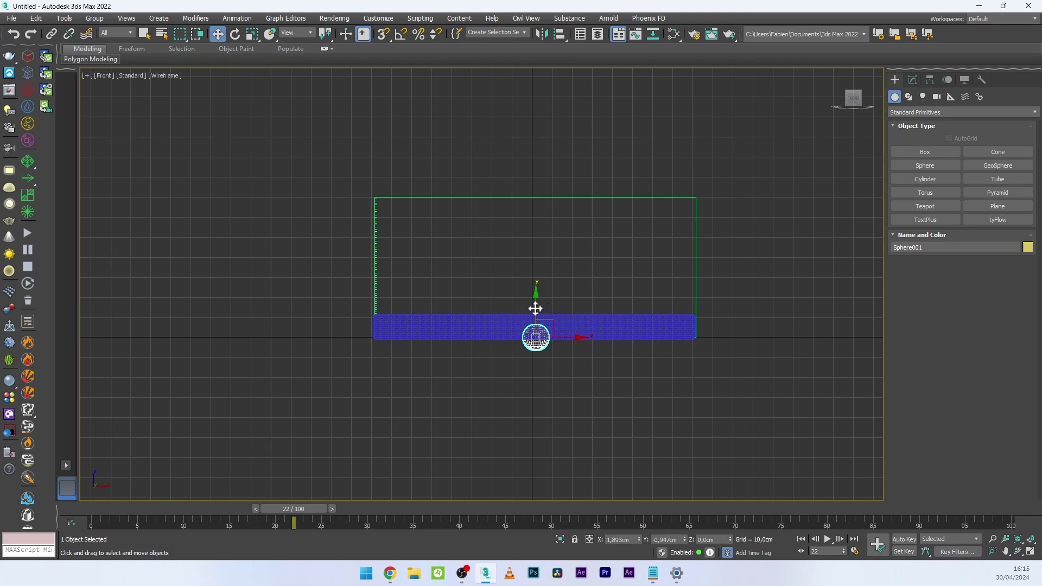
{"action": "left_click_drag", "start_coordinate": [535, 308], "coordinate": [542, 214]}
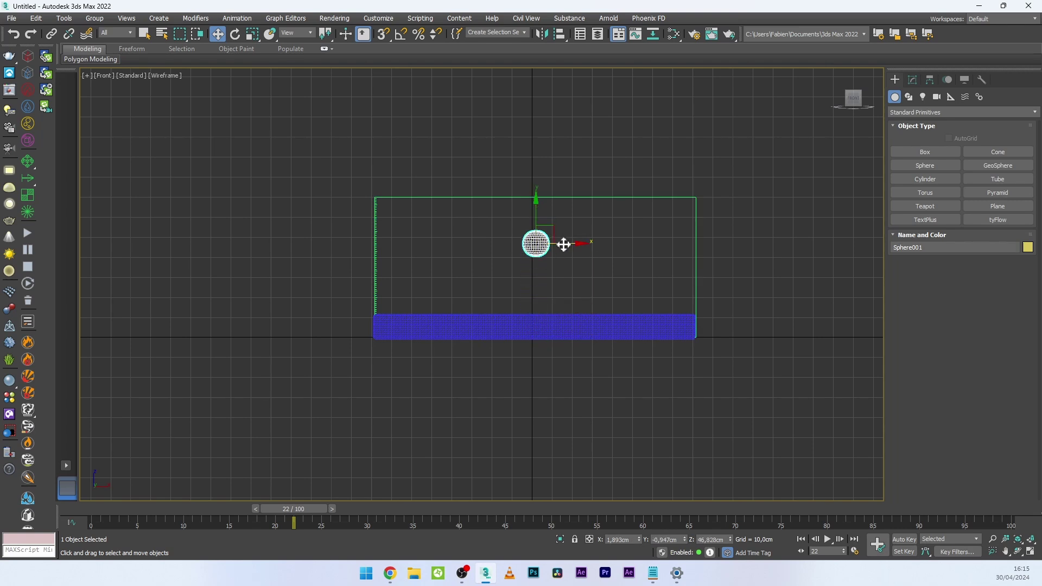
Animate the sphere with Auto Key from frame 0, dropping it through the liquid to about Z -33.2 cm at frame 7
{"action": "left_click_drag", "start_coordinate": [286, 505], "coordinate": [95, 508]}
{"action": "middle_click_drag", "start_coordinate": [461, 317], "coordinate": [490, 322]}
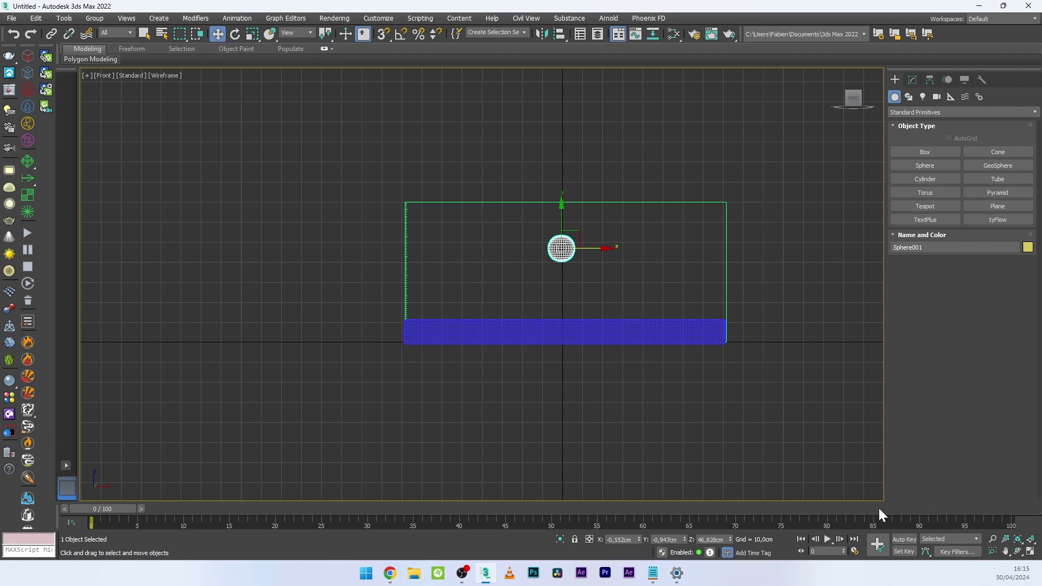
{"action": "left_click", "coordinate": [903, 539]}
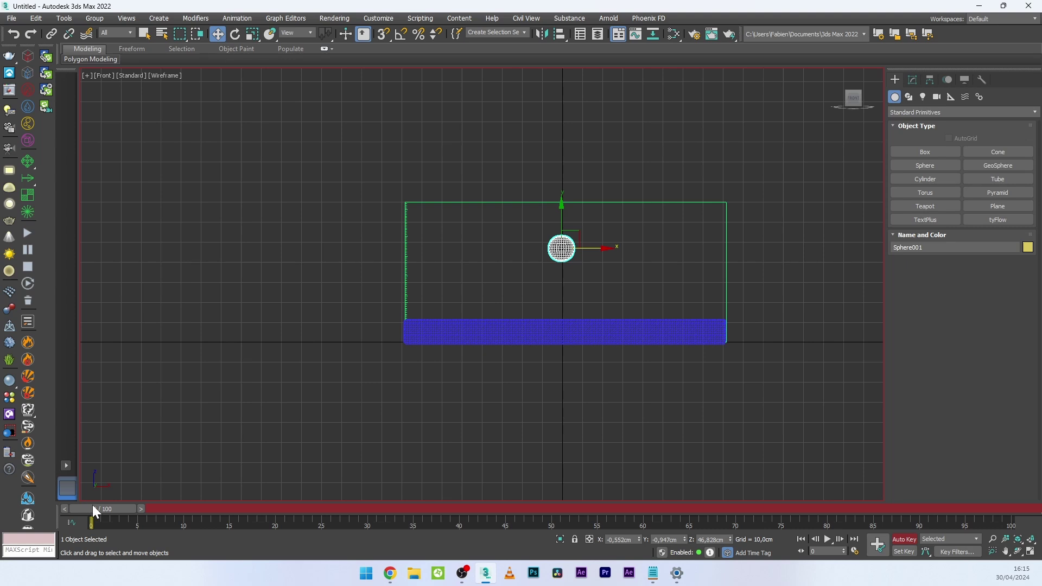
{"action": "left_click_drag", "start_coordinate": [92, 506], "coordinate": [161, 511]}
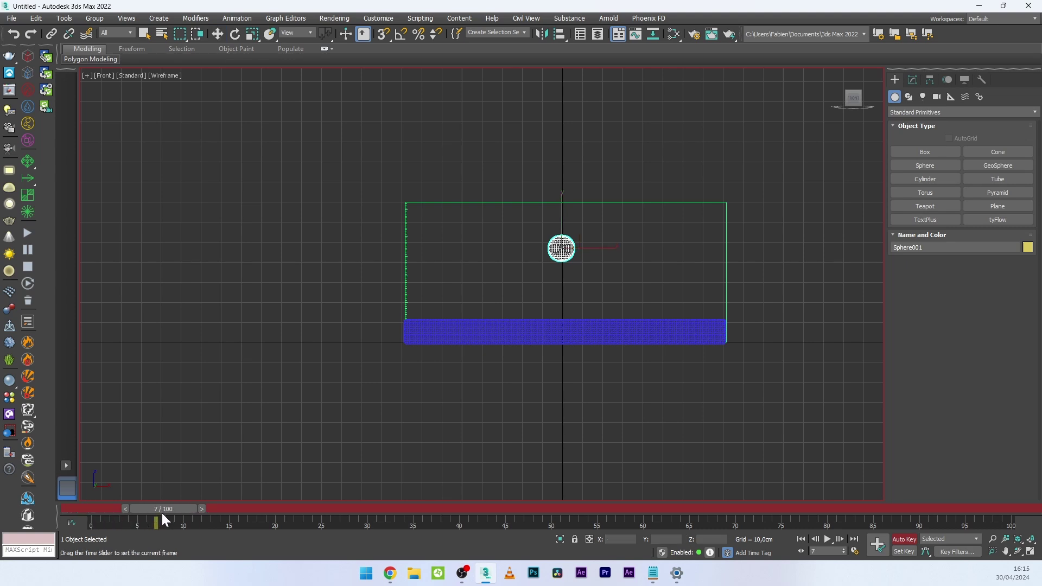
{"action": "key", "text": "w"}
{"action": "left_click_drag", "start_coordinate": [563, 217], "coordinate": [555, 377]}
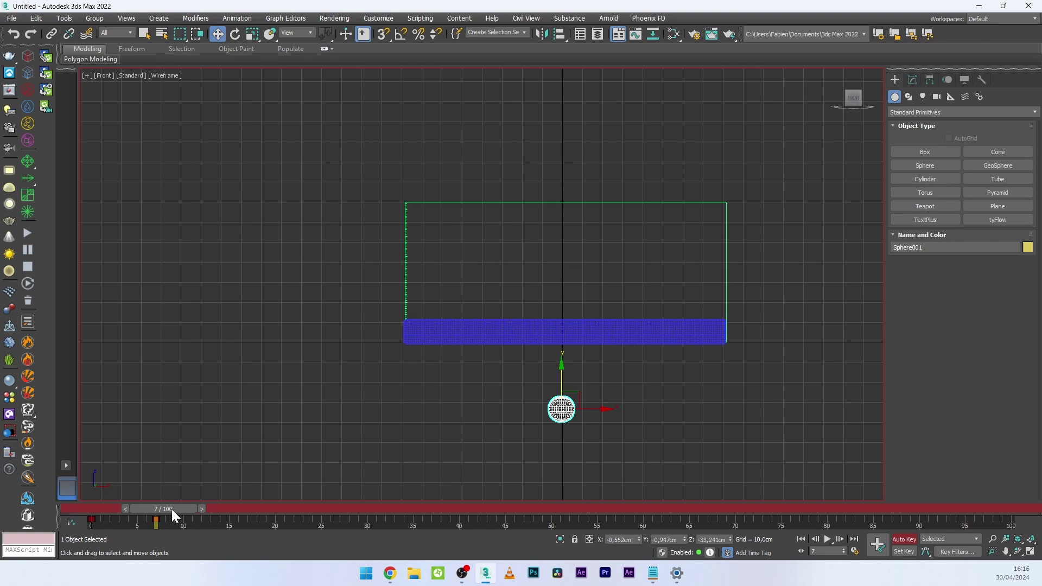
{"action": "left_click_drag", "start_coordinate": [175, 514], "coordinate": [132, 512]}
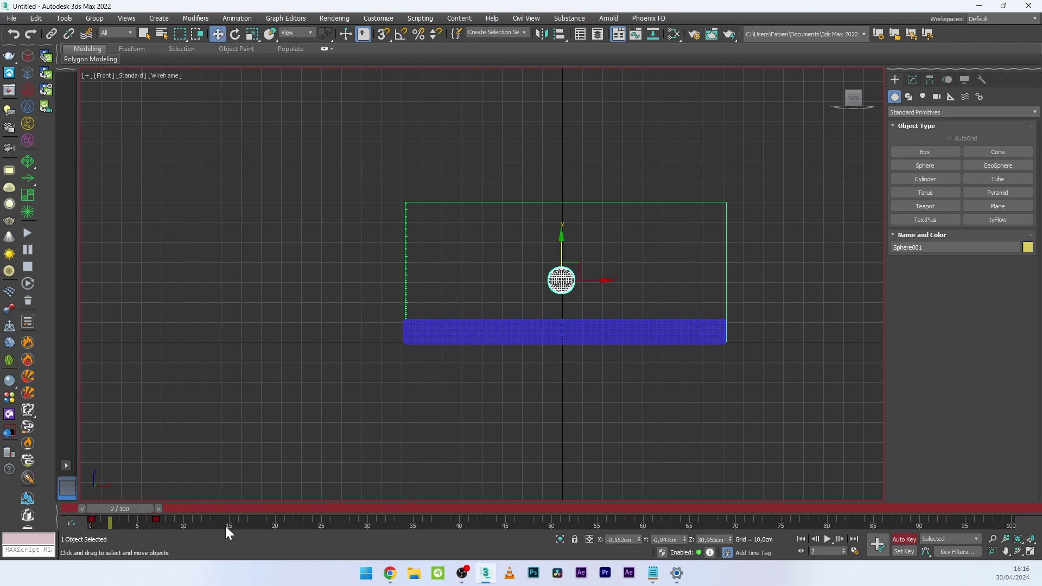
Give all the sphere's position keys linear tangents in the Curve Editor, check the motion and turn Auto Key off
{"action": "left_click", "coordinate": [292, 18]}
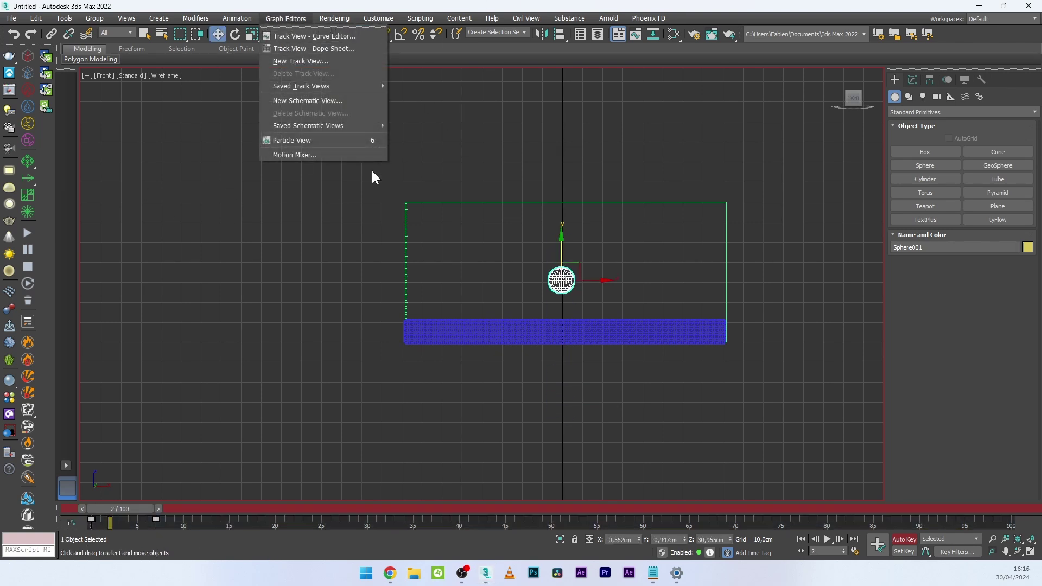
{"action": "left_click", "coordinate": [434, 176]}
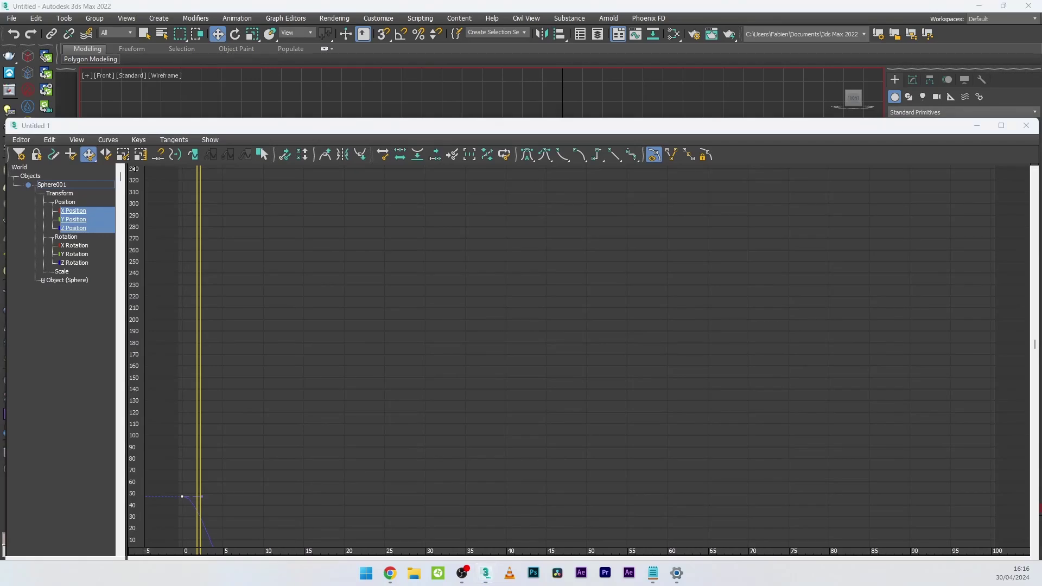
{"action": "left_click_drag", "start_coordinate": [762, 128], "coordinate": [735, 104]}
{"action": "left_click", "coordinate": [604, 544]}
{"action": "left_click_drag", "start_coordinate": [598, 491], "coordinate": [503, 272]}
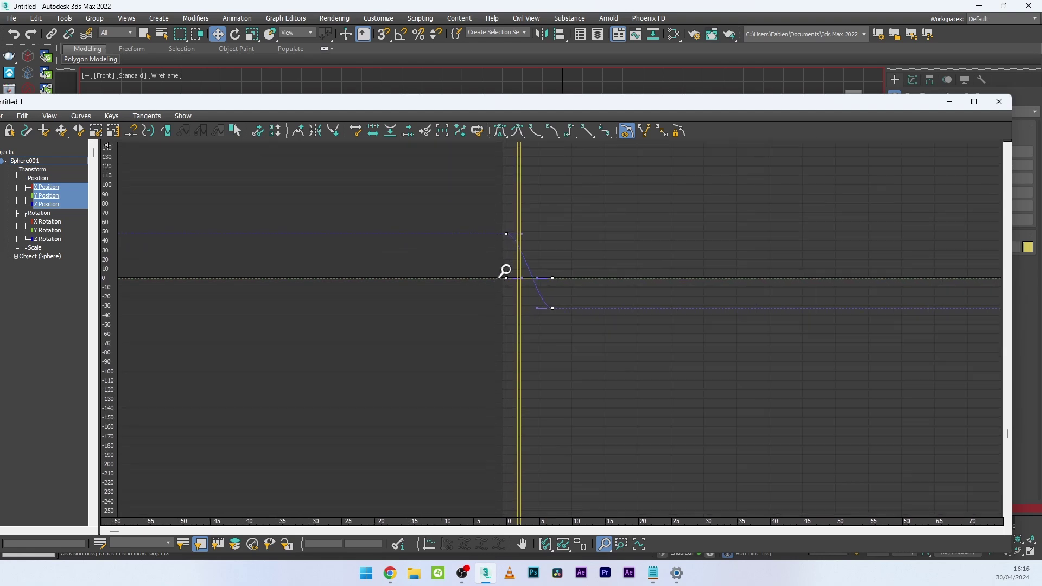
{"action": "right_click", "coordinate": [503, 271]}
{"action": "left_click_drag", "start_coordinate": [404, 182], "coordinate": [699, 421]}
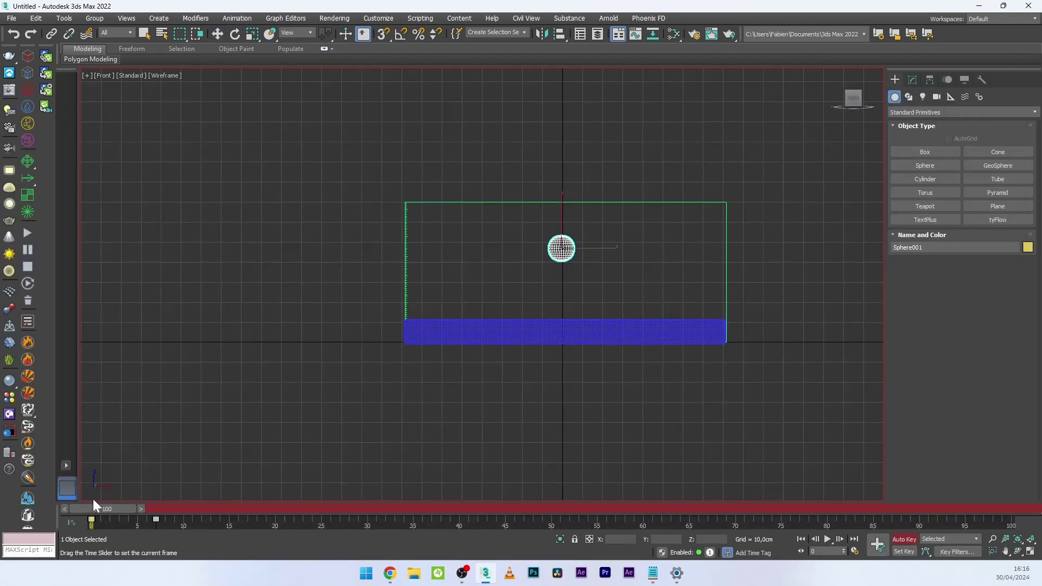
{"action": "mouse_move", "coordinate": [120, 508]}
{"action": "left_mouse_down"}
{"action": "mouse_move", "coordinate": [171, 505]}
{"action": "mouse_move", "coordinate": [136, 506]}
{"action": "left_mouse_up"}
{"action": "key", "text": "w"}
{"action": "left_click", "coordinate": [902, 539]}
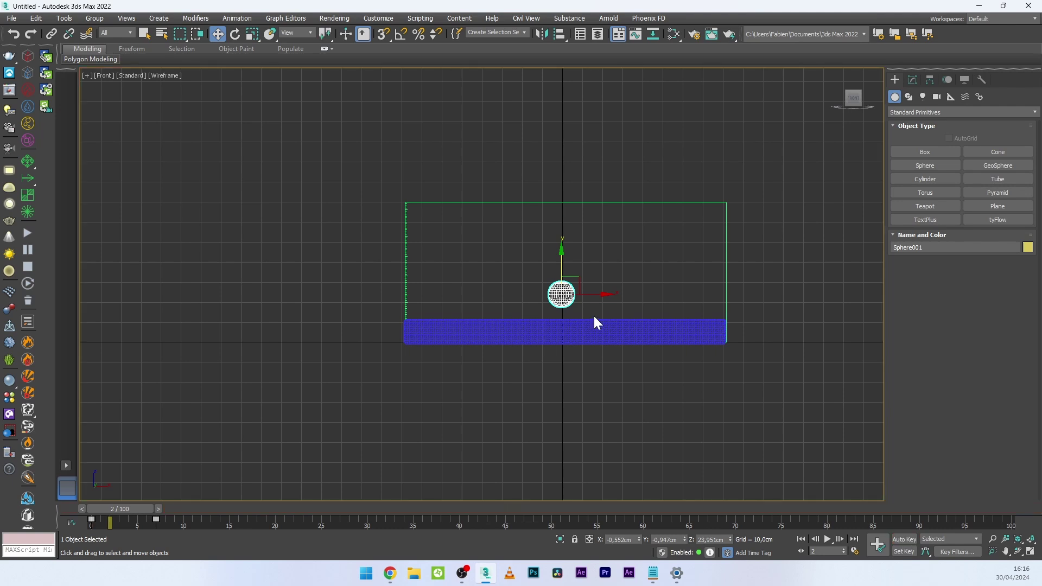
Run the liquid simulation with the falling sphere in the perspective view and scrub through the resulting splash
{"action": "left_click", "coordinate": [595, 318]}
{"action": "key", "text": "p"}
{"action": "middle_click_drag", "start_coordinate": [607, 332], "coordinate": [444, 372], "text": "alt"}
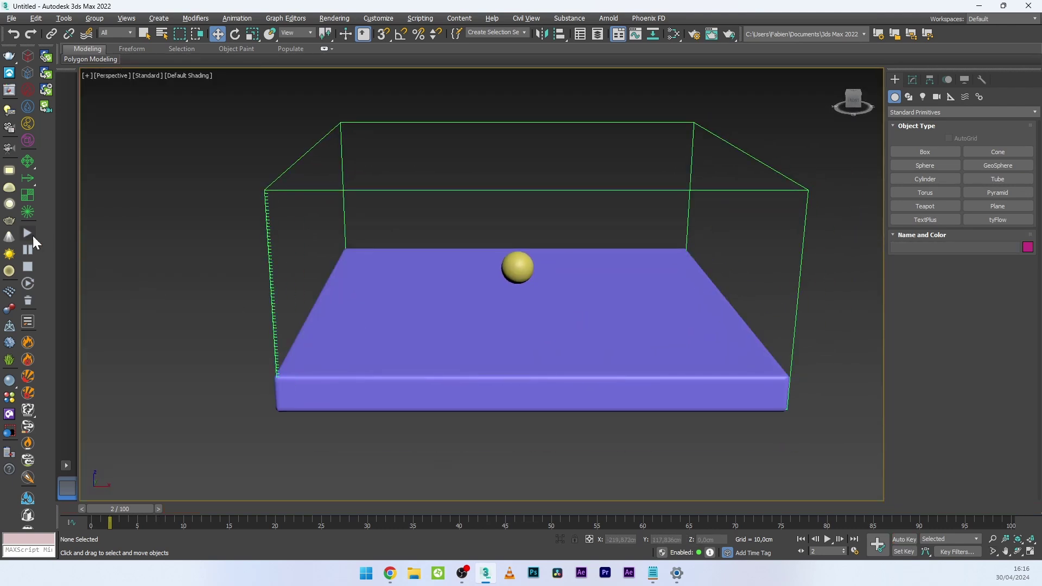
{"action": "left_click", "coordinate": [27, 233]}
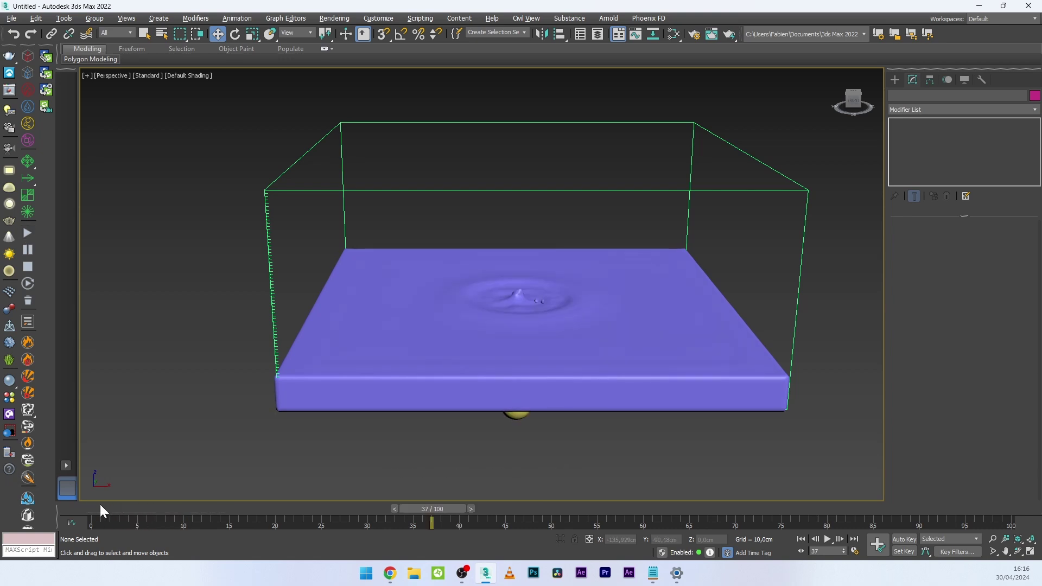
{"action": "left_click_drag", "start_coordinate": [100, 504], "coordinate": [258, 466]}
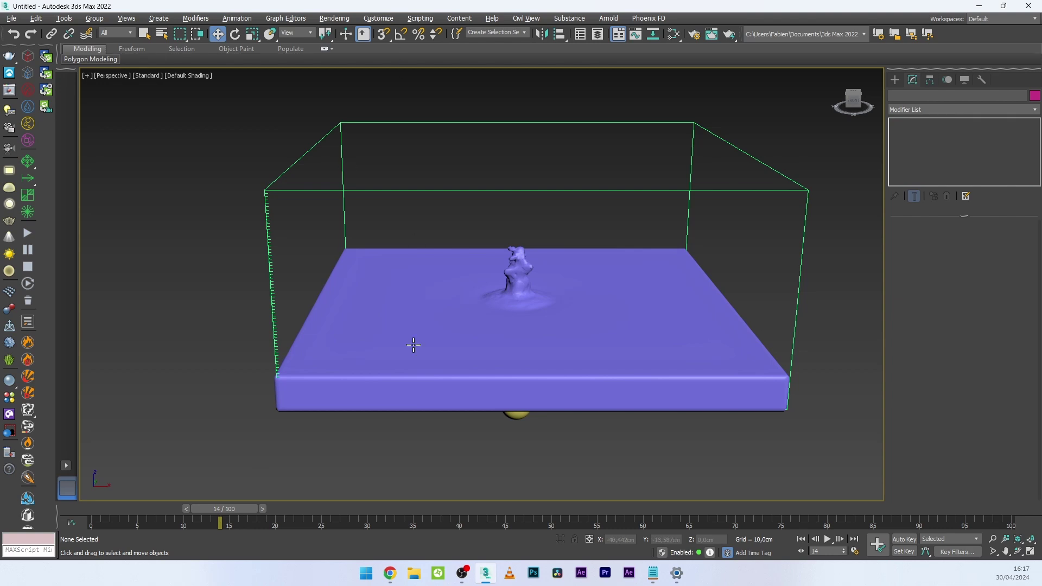
Set the mesh smoothing Smoothness to 3 in the liquid simulator's rendering settings
{"action": "left_click", "coordinate": [543, 327]}
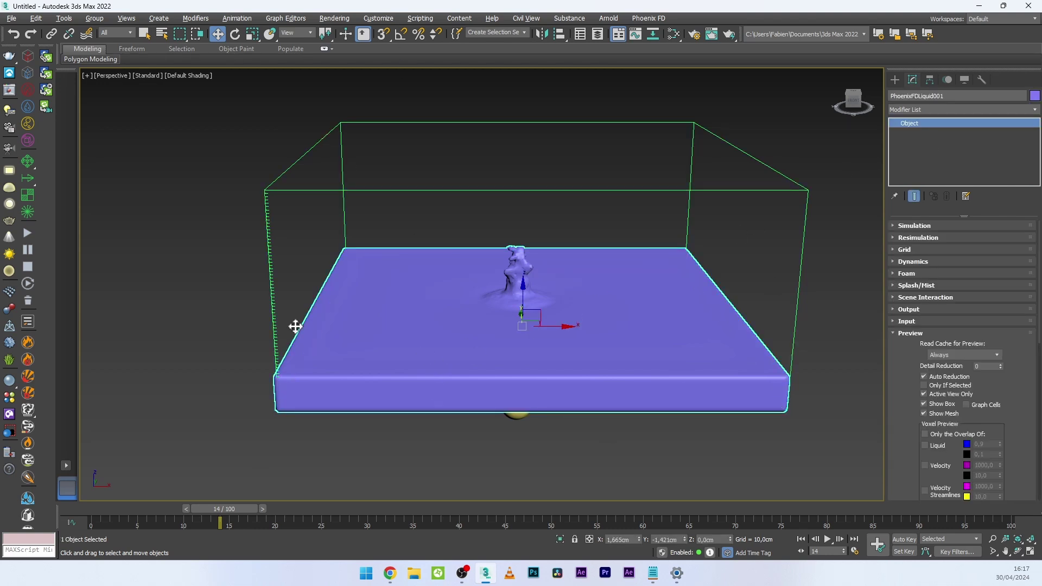
{"action": "left_click", "coordinate": [911, 334]}
{"action": "left_click", "coordinate": [918, 345]}
{"action": "scroll", "coordinate": [900, 353], "scroll_direction": "down", "scroll_amount": 2}
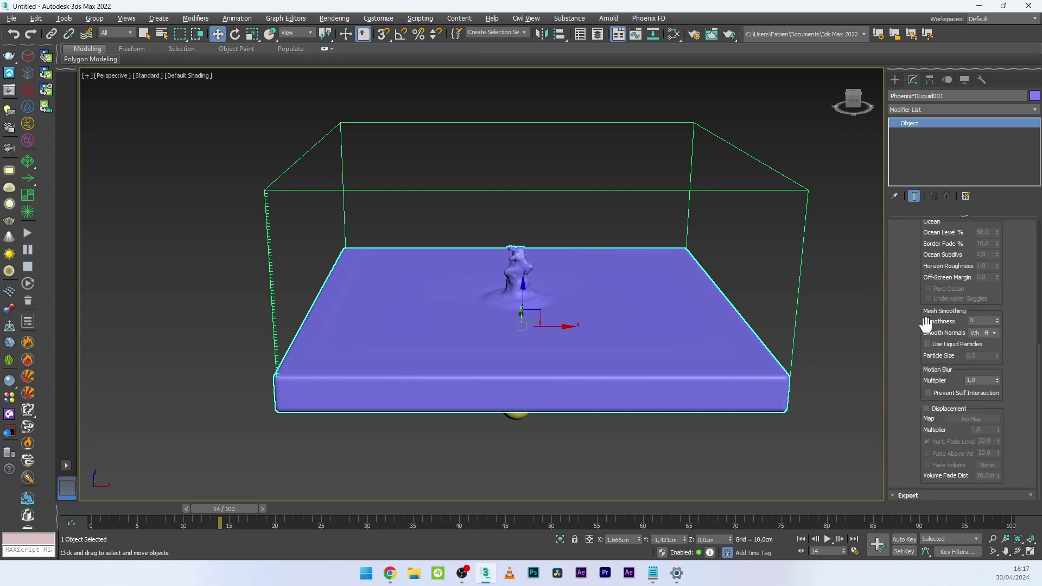
{"action": "left_click", "coordinate": [938, 324]}
{"action": "key", "text": "Return"}
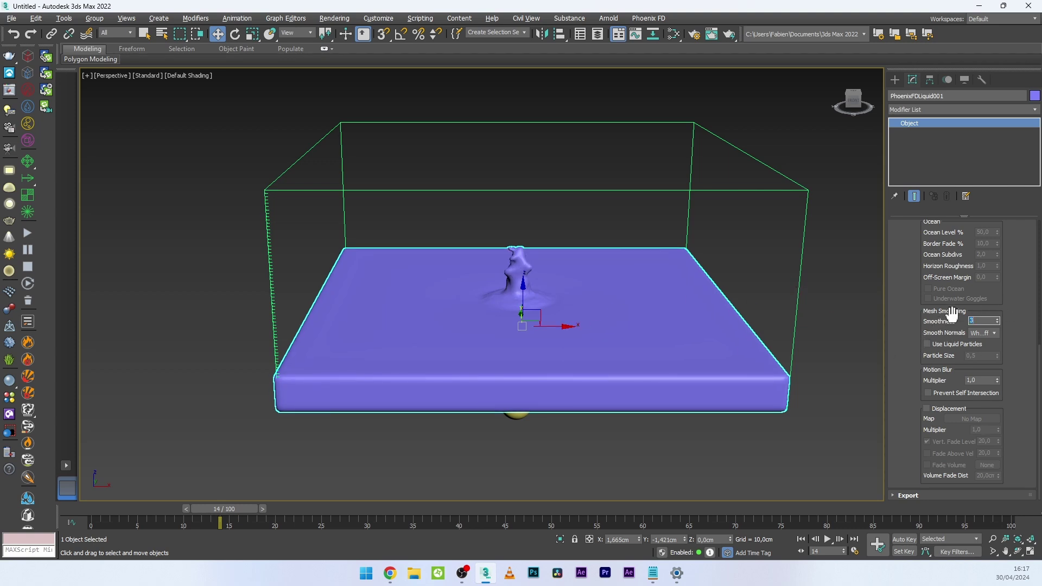
Try Use Liquid Particles for the mesh smoothing, comparing the splash mesh up close with the option on and off
{"action": "scroll", "coordinate": [517, 281], "scroll_direction": "up", "scroll_amount": 3}
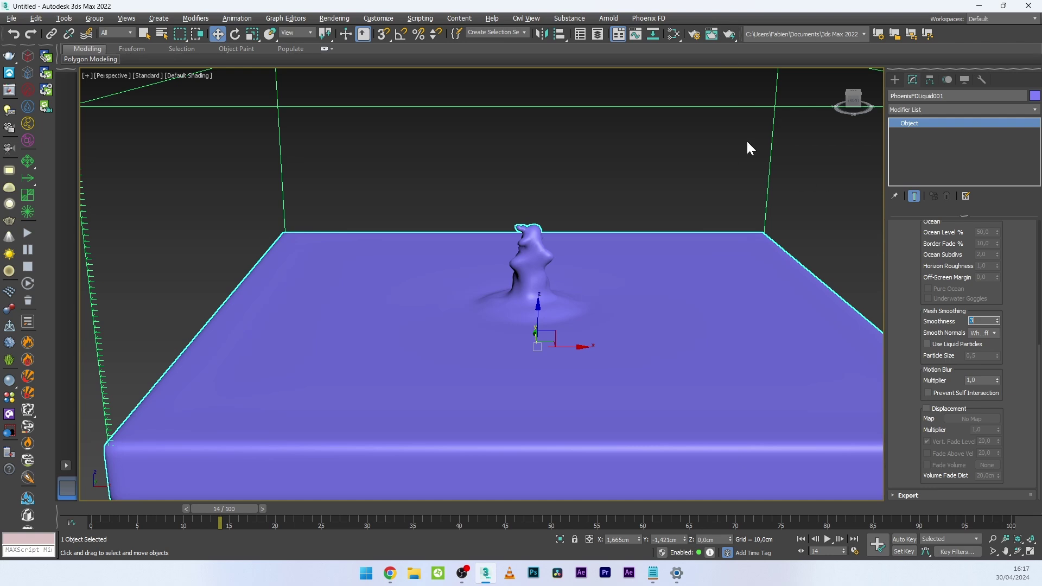
{"action": "left_click", "coordinate": [940, 345]}
{"action": "left_click", "coordinate": [942, 346]}
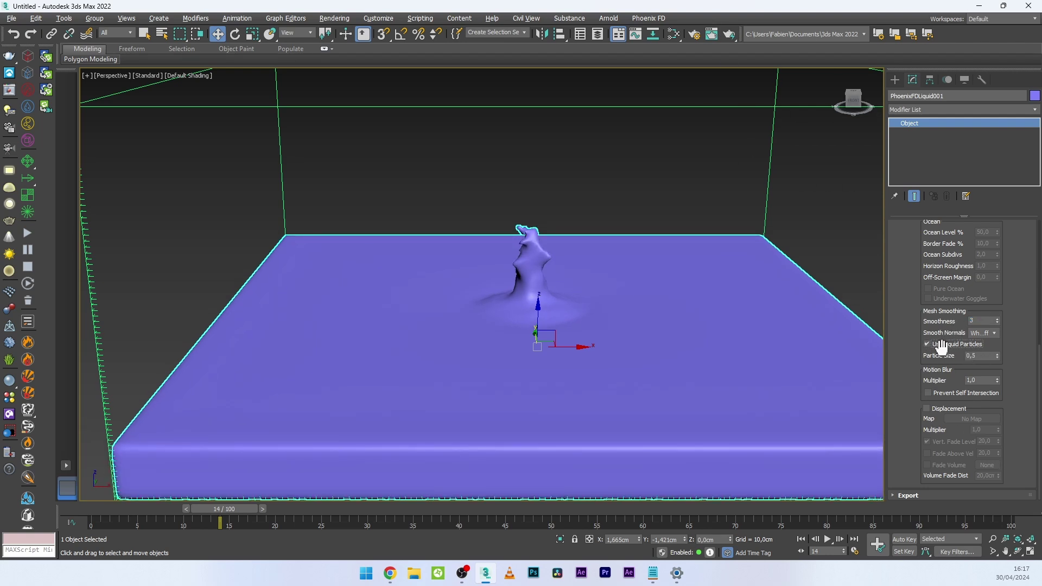
Scrub the timeline from frame 0 to 16 to examine the smoothed splash over the whole liquid surface
{"action": "scroll", "coordinate": [569, 216], "scroll_direction": "down", "scroll_amount": 5}
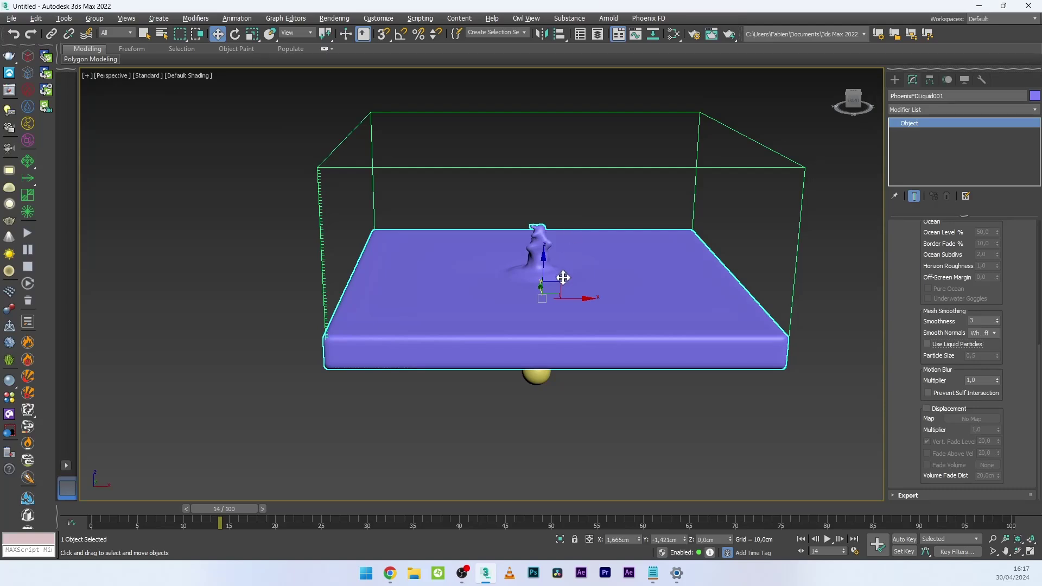
{"action": "left_click", "coordinate": [94, 508]}
{"action": "left_click_drag", "start_coordinate": [95, 510], "coordinate": [246, 509]}
{"action": "key", "text": "w"}
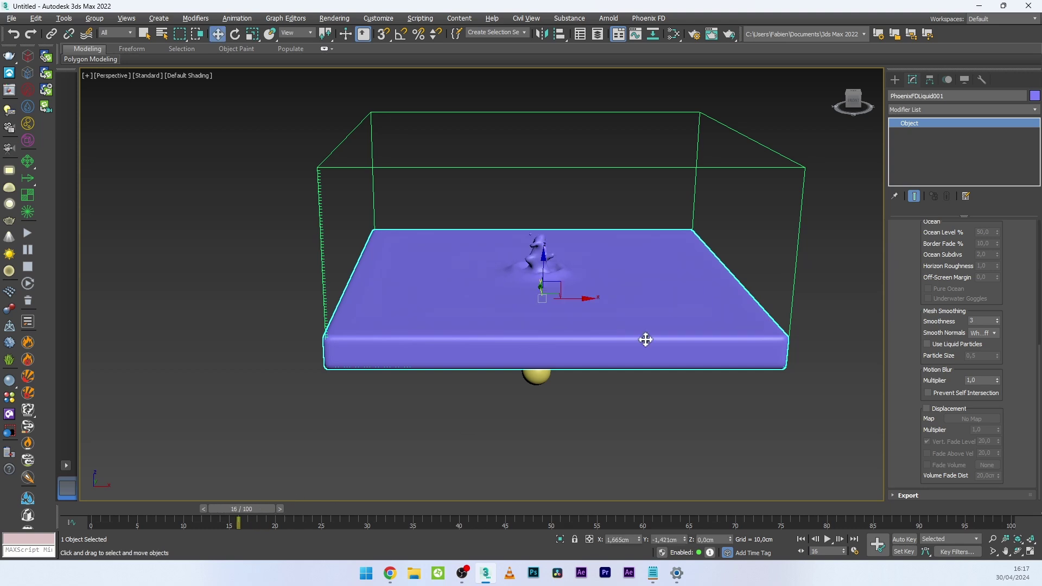
{"action": "middle_click_drag", "start_coordinate": [644, 339], "coordinate": [606, 366]}
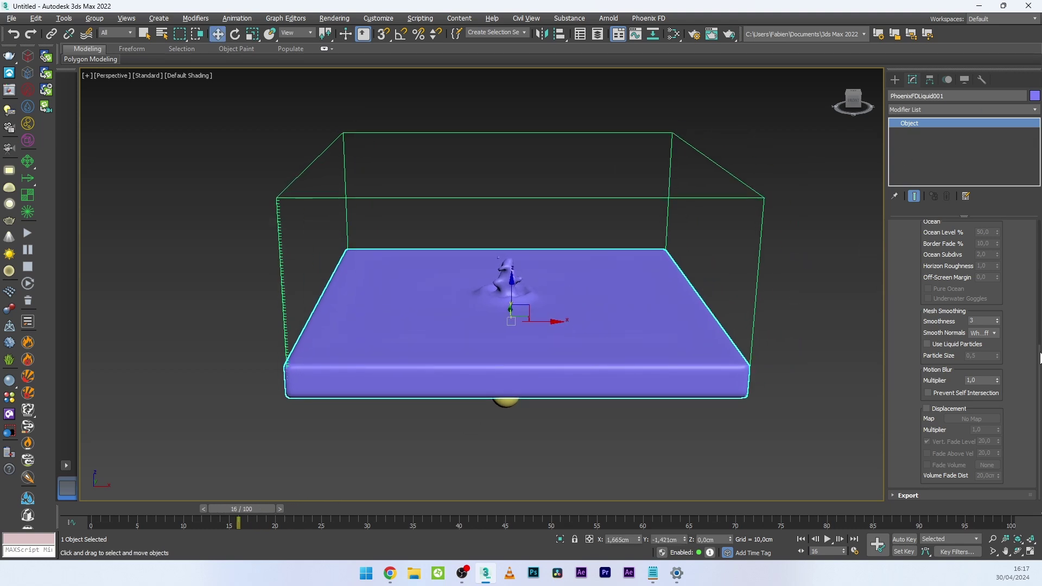
Set the Time Scale to 0,5 in the liquid simulator's dynamics settings, and rerun the simulation until about frame 18
{"action": "scroll", "coordinate": [1025, 348], "scroll_direction": "up", "scroll_amount": 5}
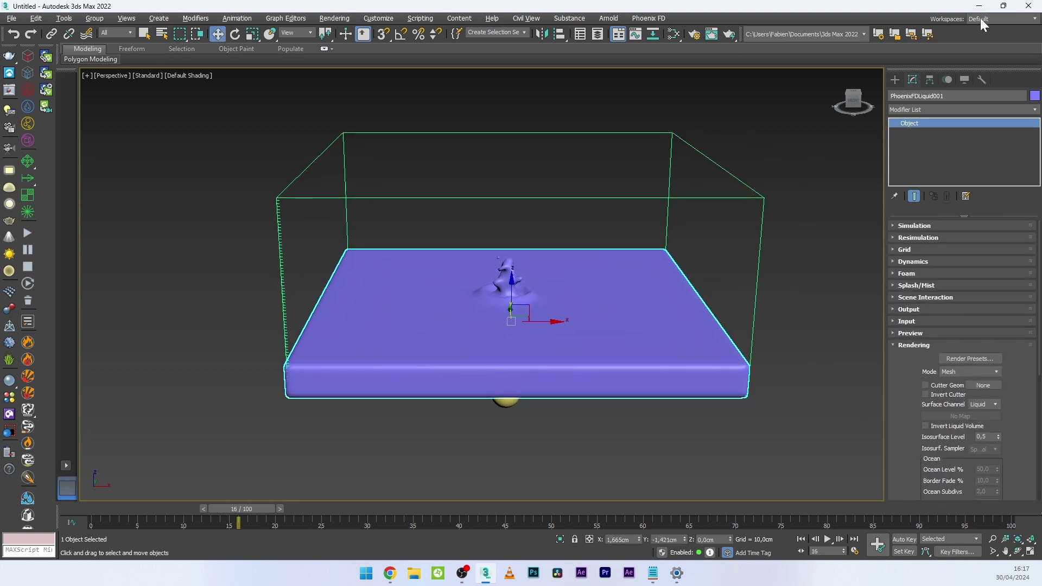
{"action": "left_click", "coordinate": [899, 263]}
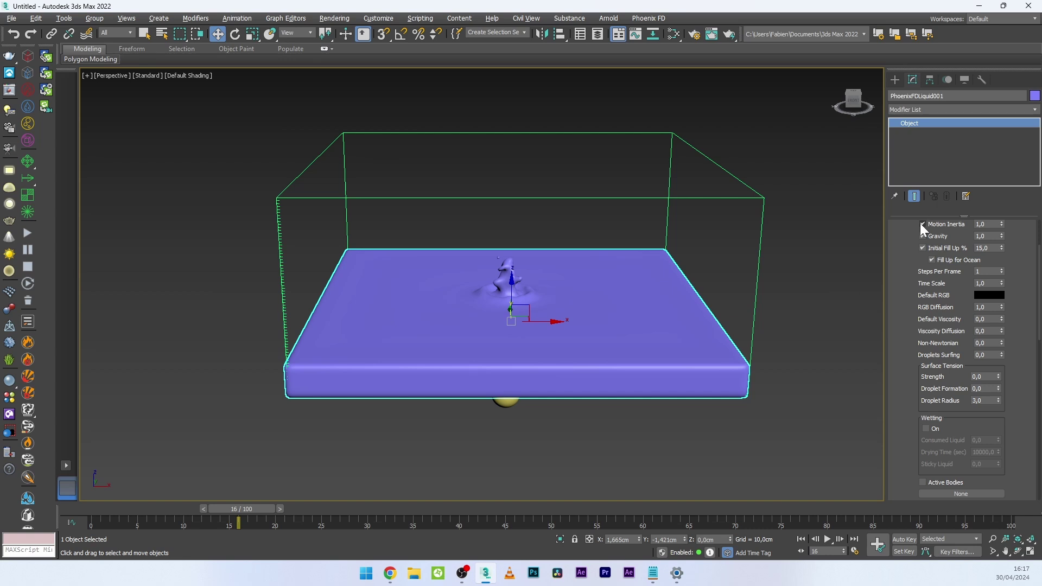
{"action": "scroll", "coordinate": [917, 255], "scroll_direction": "up", "scroll_amount": 3}
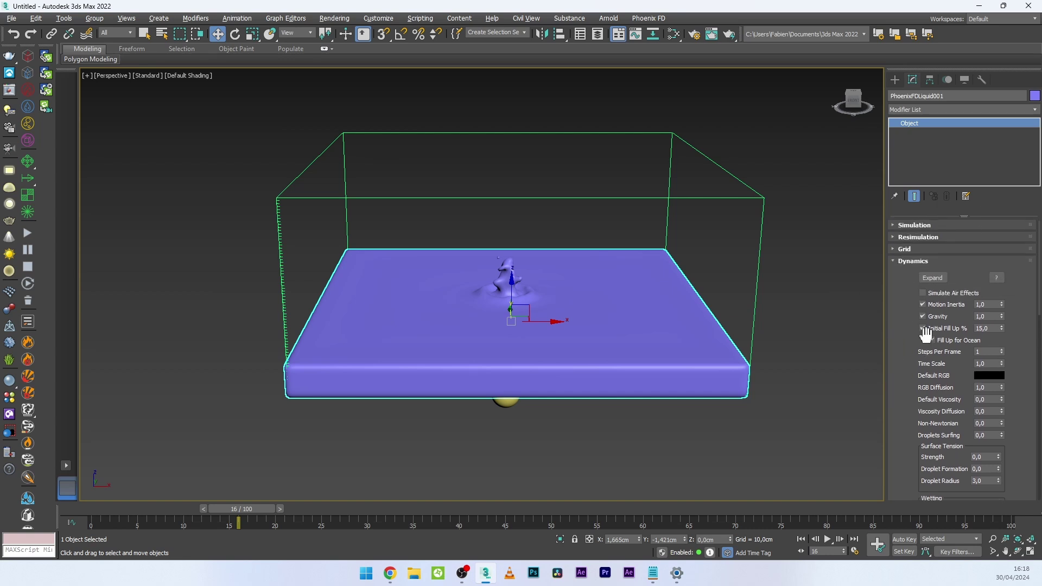
{"action": "scroll", "coordinate": [926, 333], "scroll_direction": "down", "scroll_amount": 3}
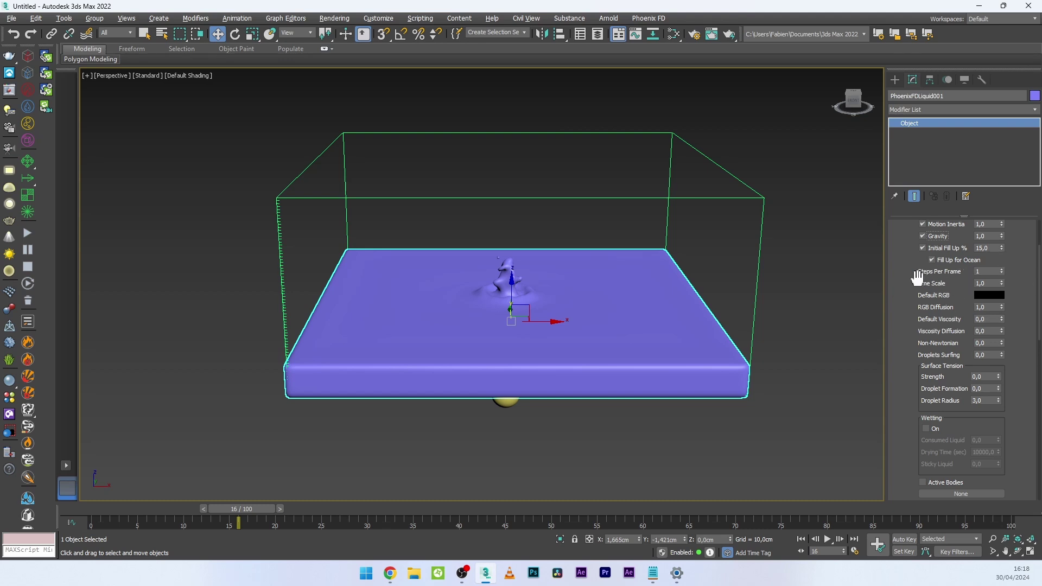
{"action": "scroll", "coordinate": [886, 458], "scroll_direction": "down", "scroll_amount": 1}
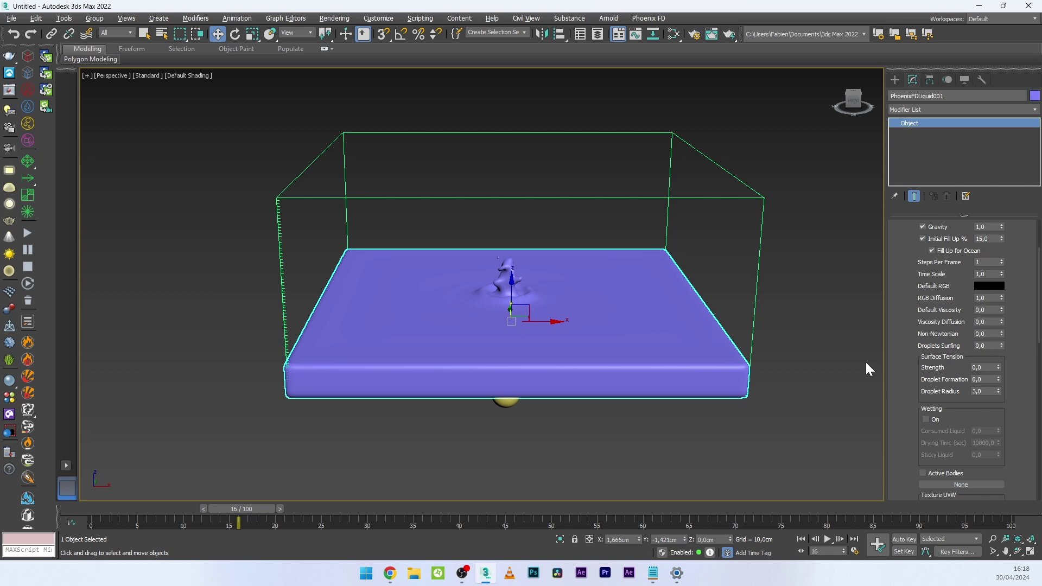
{"action": "scroll", "coordinate": [898, 230], "scroll_direction": "up", "scroll_amount": 3}
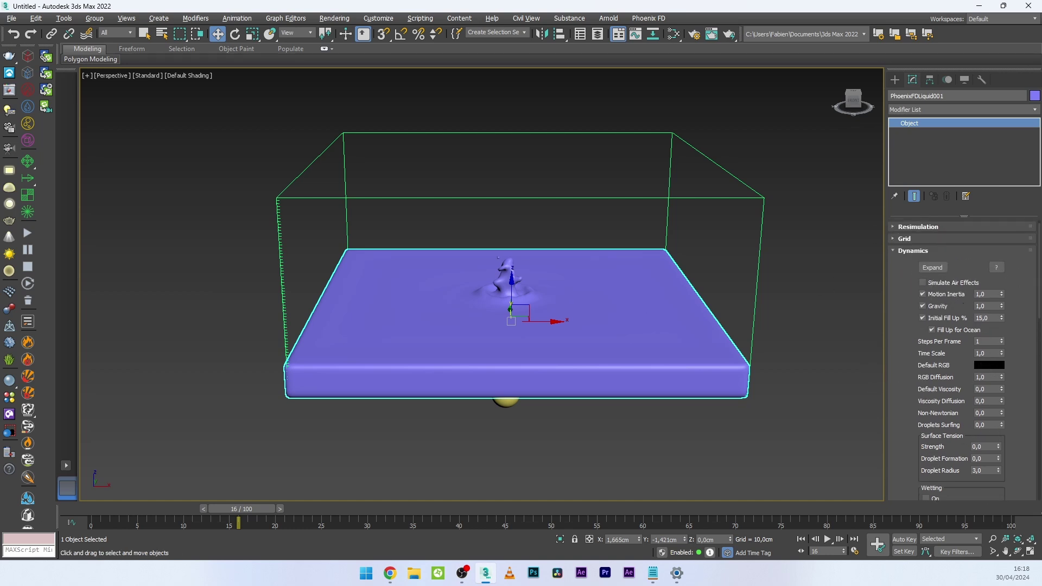
{"action": "double_click", "coordinate": [983, 353]}
{"action": "type", "text": "0,5"}
{"action": "key", "text": "Return"}
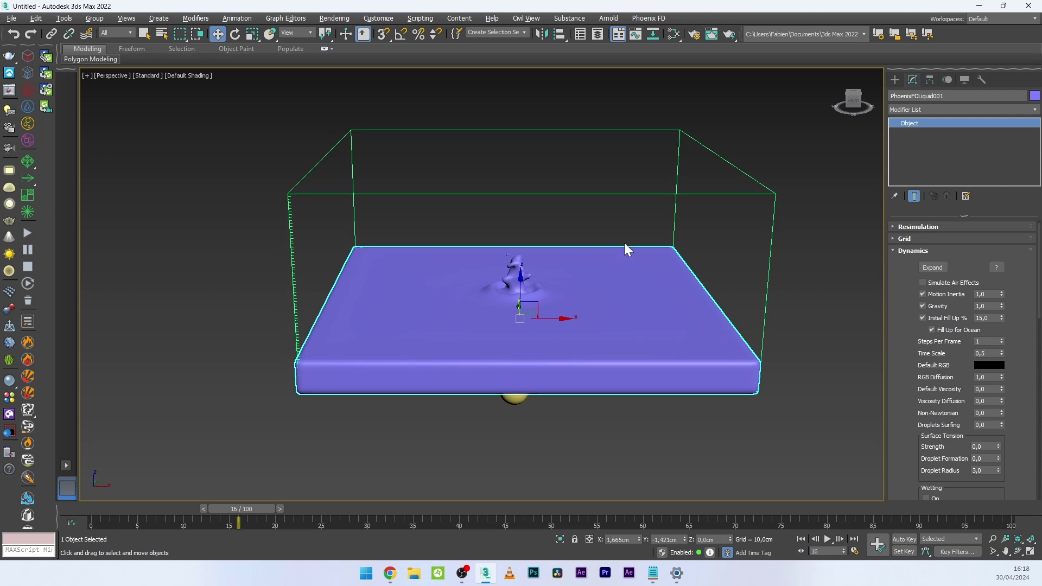
{"action": "left_click", "coordinate": [28, 234]}
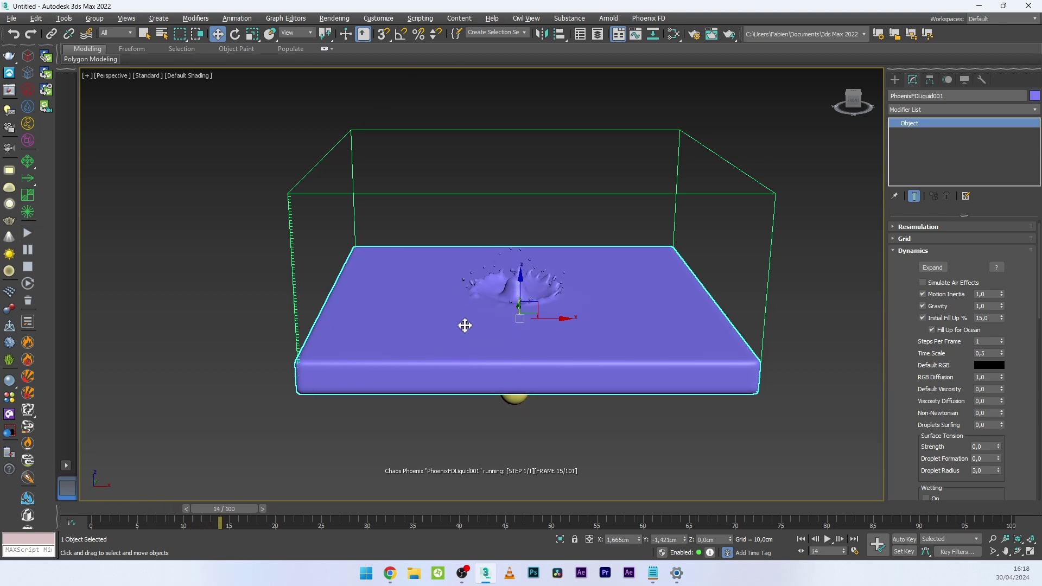
{"action": "left_click", "coordinate": [36, 267]}
Set the Steps Per Frame to 3 in the liquid simulator's dynamics settings
{"action": "left_click", "coordinate": [985, 341]}
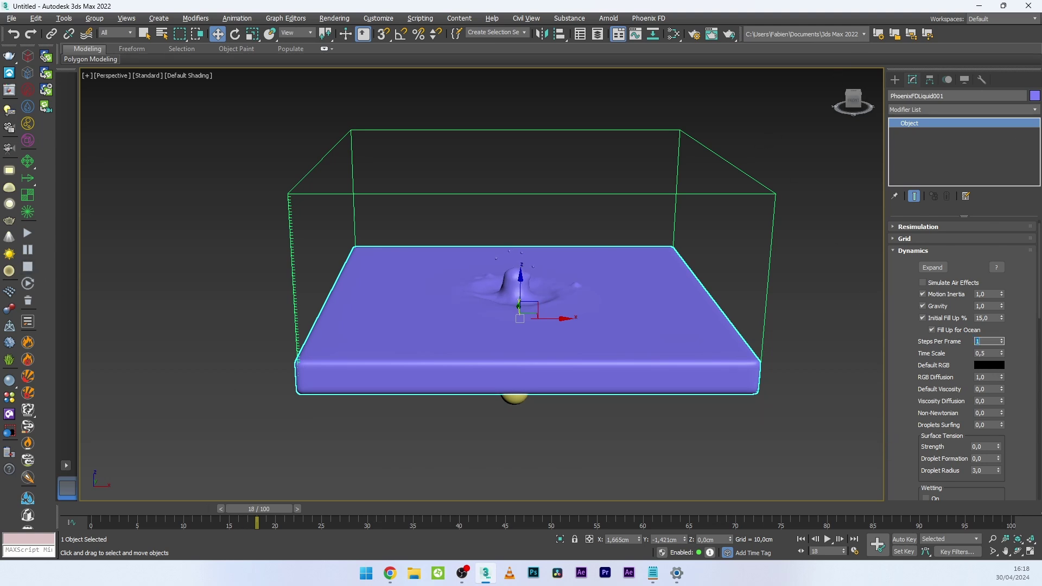
{"action": "scroll", "coordinate": [553, 276], "scroll_direction": "up", "scroll_amount": 3}
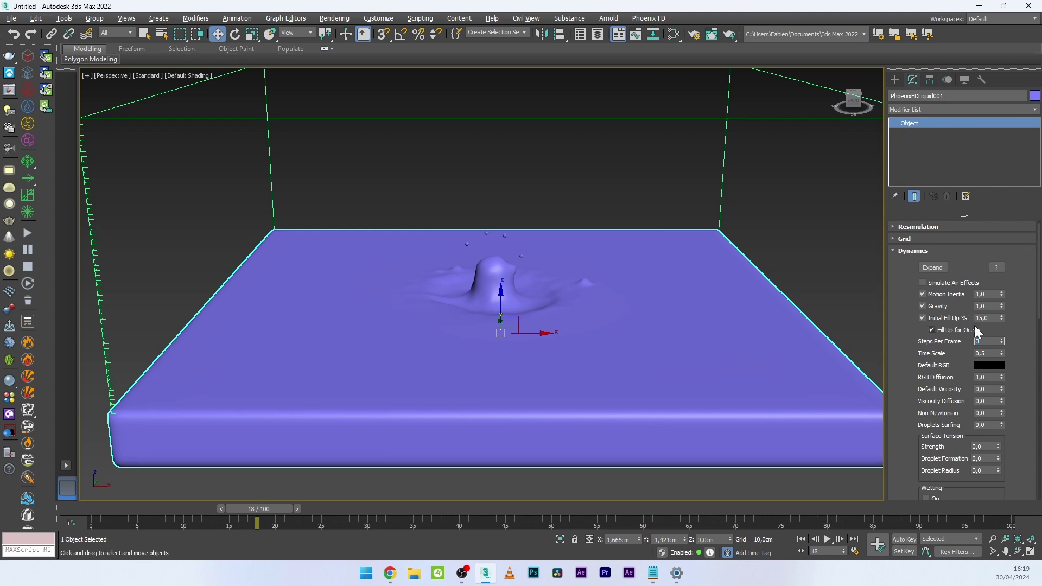
{"action": "key", "text": "Tab"}
Set the Voxel Size of the liquid simulator's grid to 0,6 cm
{"action": "left_click", "coordinate": [903, 247]}
{"action": "left_click", "coordinate": [923, 239]}
{"action": "scroll", "coordinate": [977, 298], "scroll_direction": "up", "scroll_amount": 1}
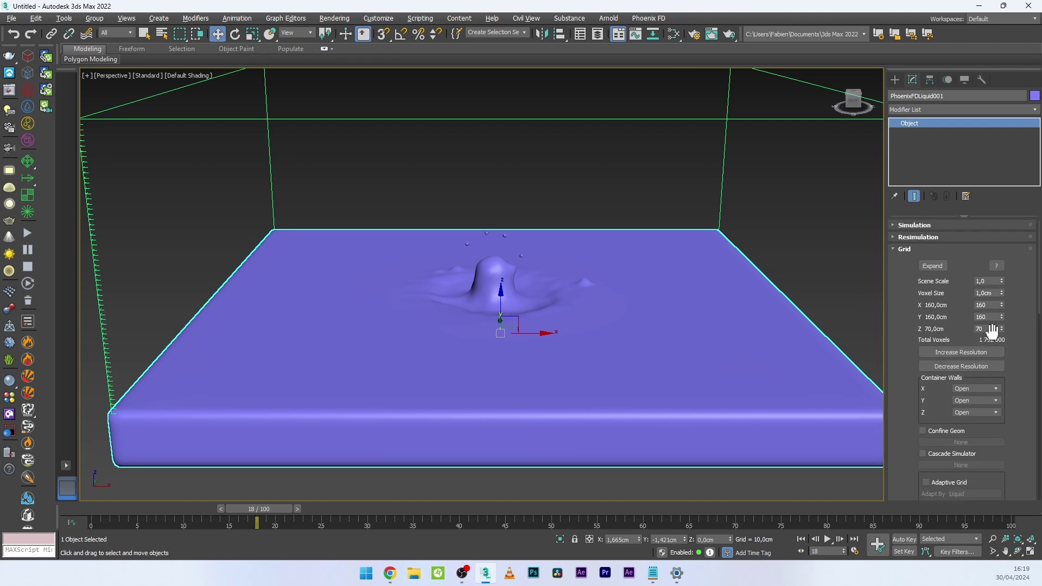
{"action": "left_click", "coordinate": [983, 293]}
{"action": "type", "text": "0,6"}
{"action": "key", "text": "Return"}
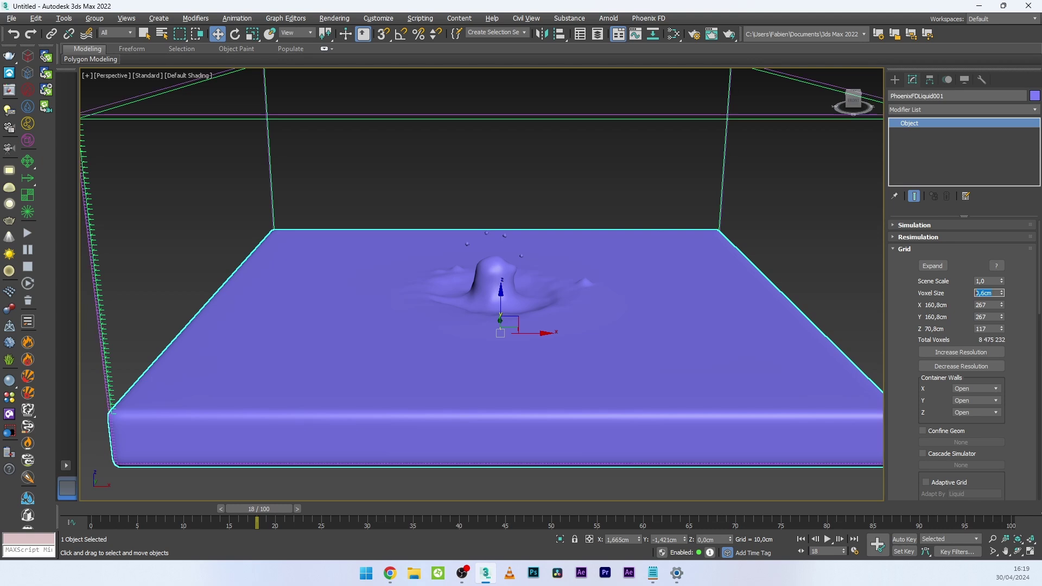
Rerun the liquid simulation with the finer grid and view the forming splash from slightly above
{"action": "scroll", "coordinate": [428, 317], "scroll_direction": "down", "scroll_amount": 4}
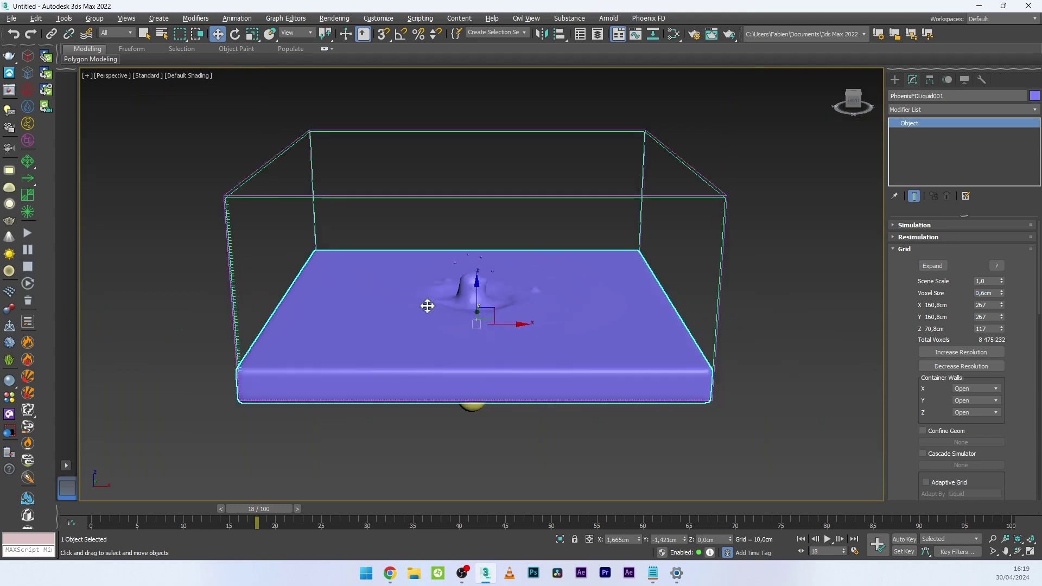
{"action": "left_click", "coordinate": [28, 232]}
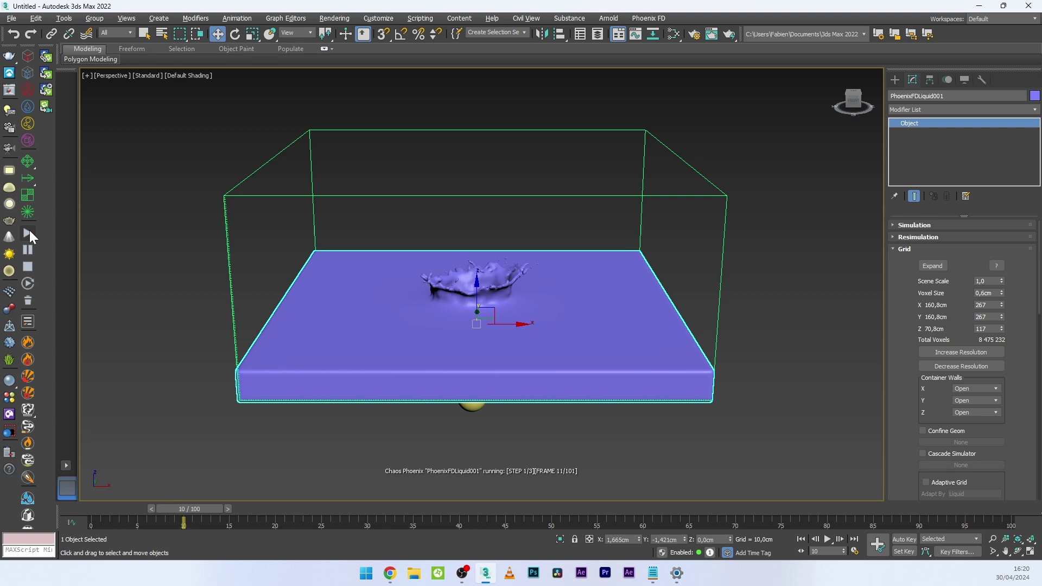
{"action": "mouse_move", "coordinate": [478, 304]}
{"action": "middle_mouse_down", "text": "alt"}
{"action": "mouse_move", "coordinate": [468, 344]}
{"action": "mouse_move", "coordinate": [472, 309]}
{"action": "mouse_move", "coordinate": [470, 320]}
{"action": "middle_mouse_up", "text": "alt"}
{"action": "middle_click_drag", "start_coordinate": [383, 492], "coordinate": [410, 497]}
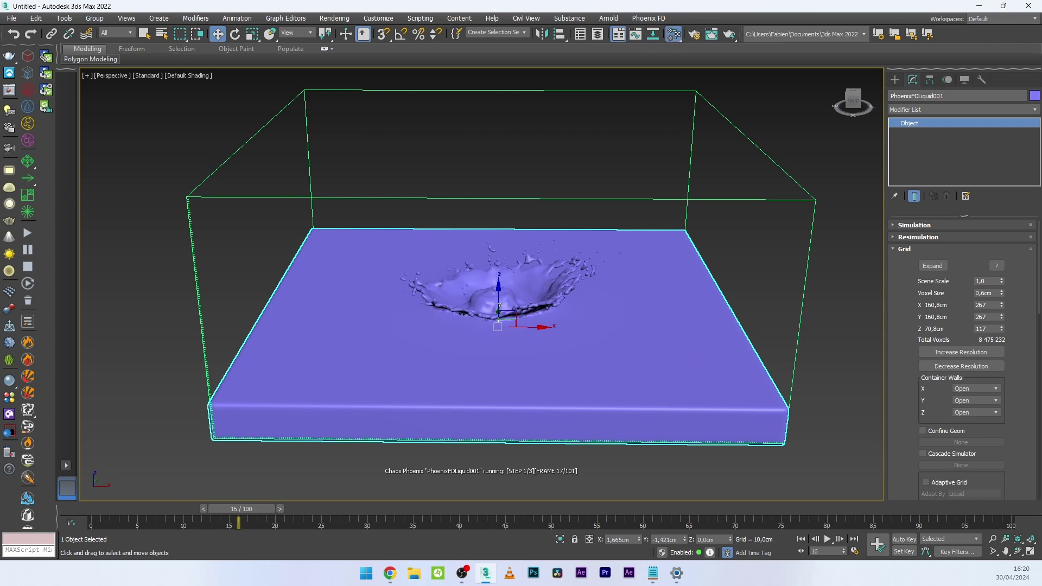
Create a PBR Material (Metal/Rough) in the Slate Material Editor with a black base color
{"action": "key", "text": "m"}
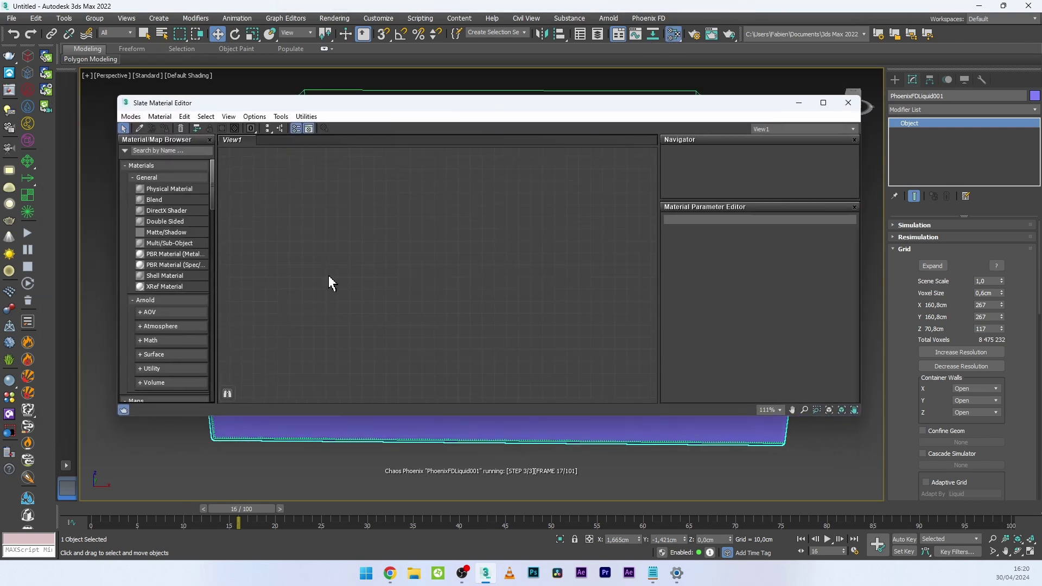
{"action": "right_click", "coordinate": [365, 178]}
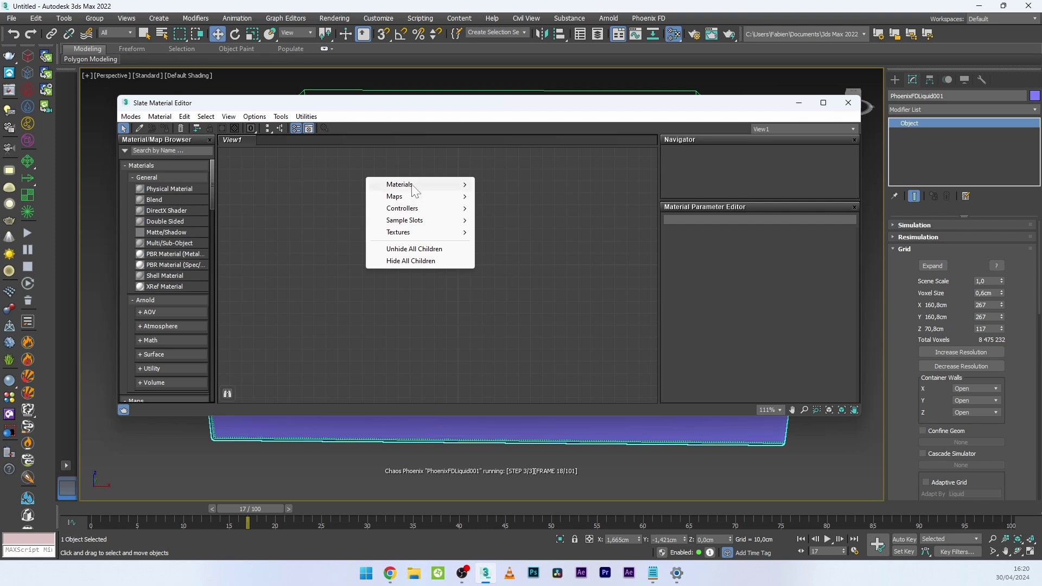
{"action": "mouse_move", "coordinate": [412, 187]}
{"action": "mouse_move", "coordinate": [515, 183]}
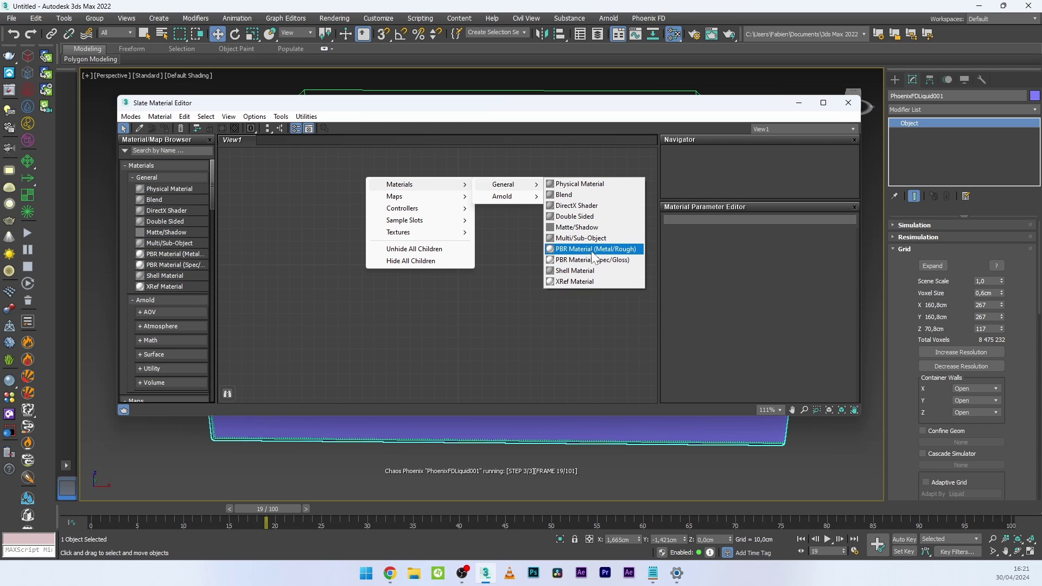
{"action": "left_click", "coordinate": [584, 252]}
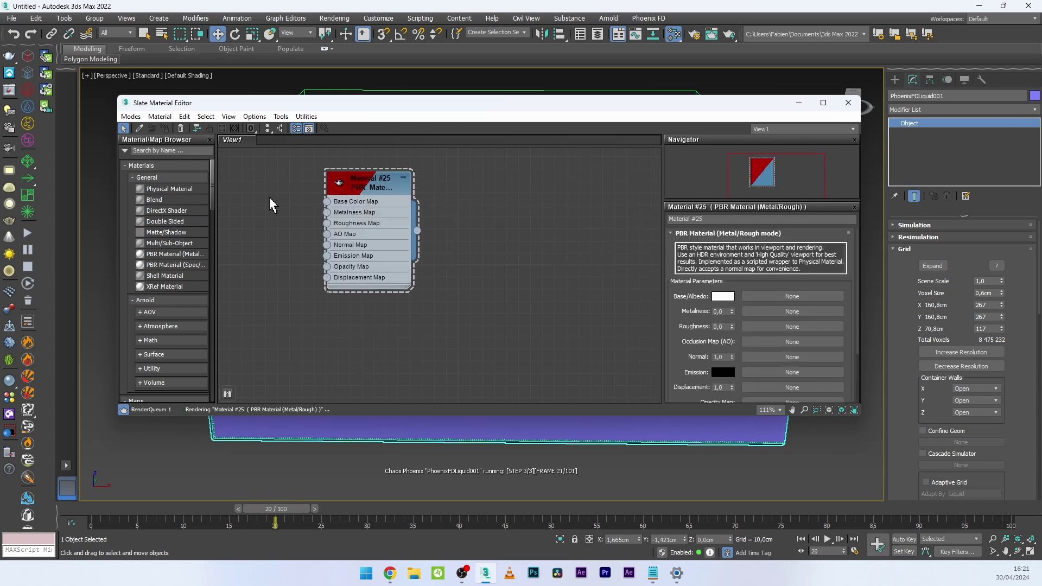
{"action": "left_click", "coordinate": [723, 296]}
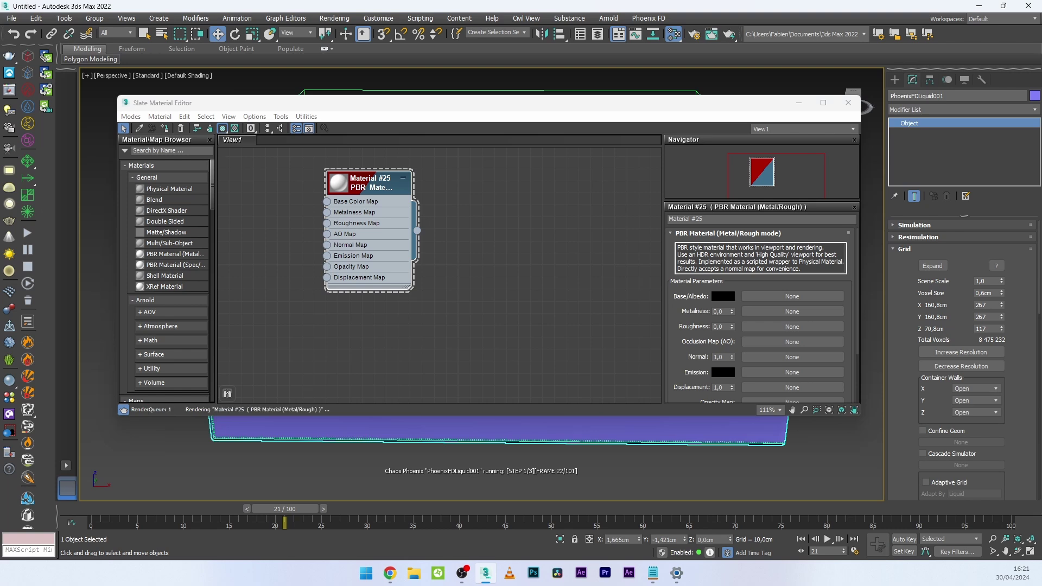
Assign the black PBR material to the liquid simulator and put the material editor away
{"action": "left_click_drag", "start_coordinate": [611, 114], "coordinate": [646, 314]}
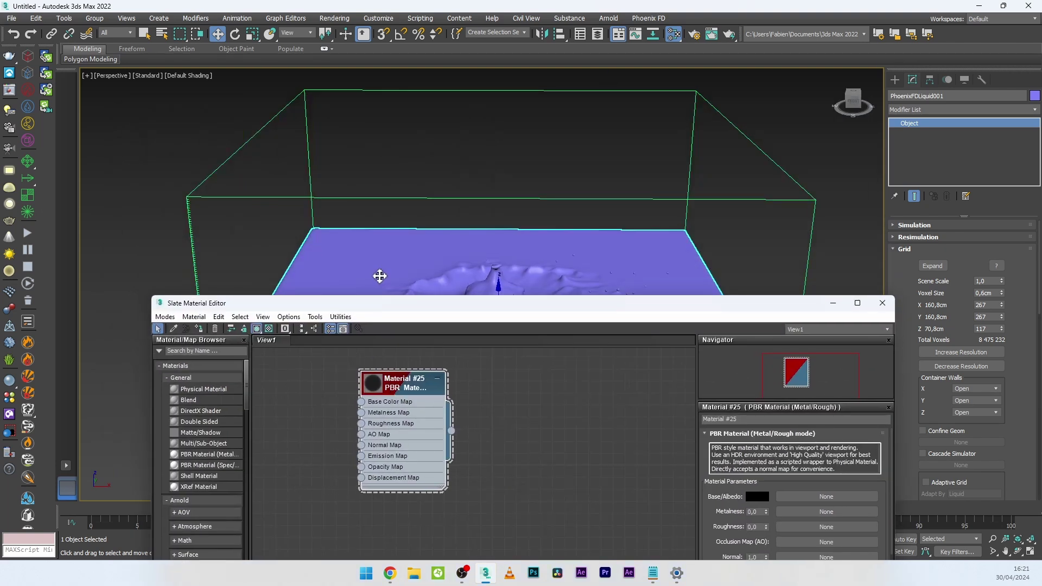
{"action": "left_click", "coordinate": [380, 276]}
{"action": "left_click", "coordinate": [392, 242]}
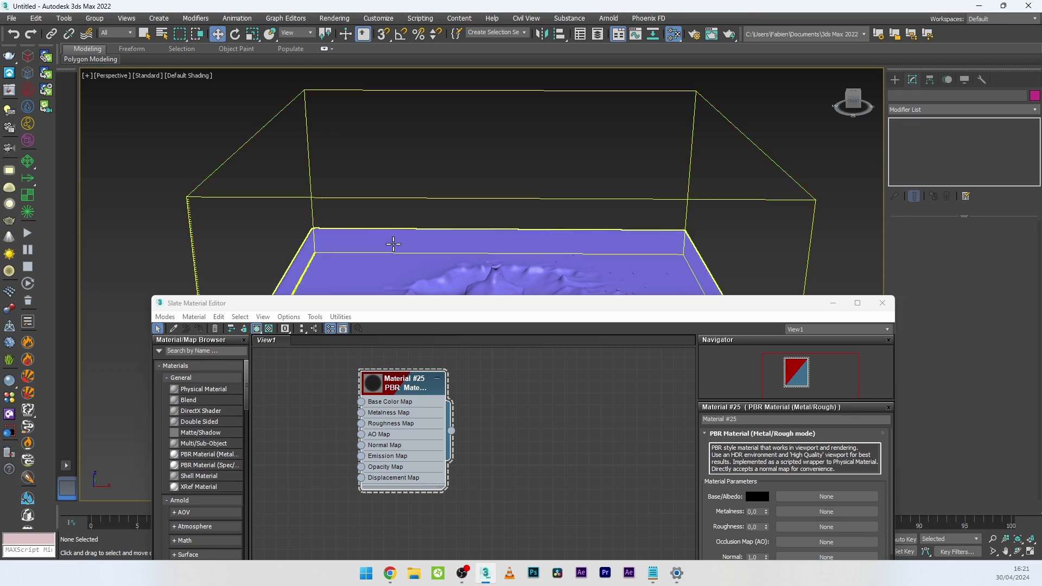
{"action": "left_click", "coordinate": [196, 279]}
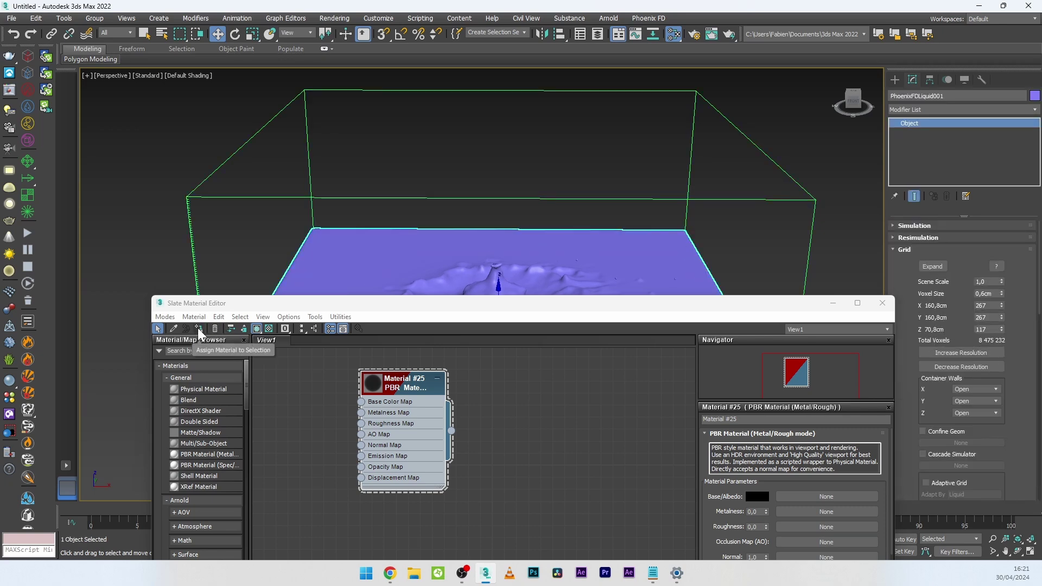
{"action": "left_click", "coordinate": [199, 328]}
{"action": "left_click", "coordinate": [830, 305]}
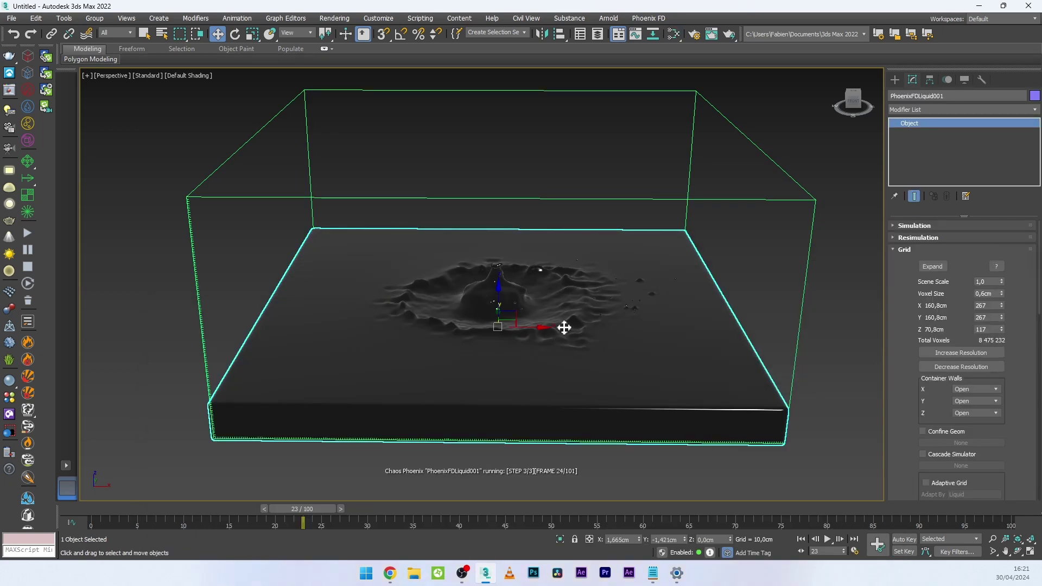
Deselect the simulator, view the black splash from a lower angle, and stop the simulation at frame 25
{"action": "scroll", "coordinate": [564, 329], "scroll_direction": "up", "scroll_amount": 5}
{"action": "middle_click_drag", "start_coordinate": [574, 331], "coordinate": [593, 240], "text": "alt"}
{"action": "left_click", "coordinate": [541, 299]}
{"action": "middle_click_drag", "start_coordinate": [541, 299], "coordinate": [510, 272], "text": "alt"}
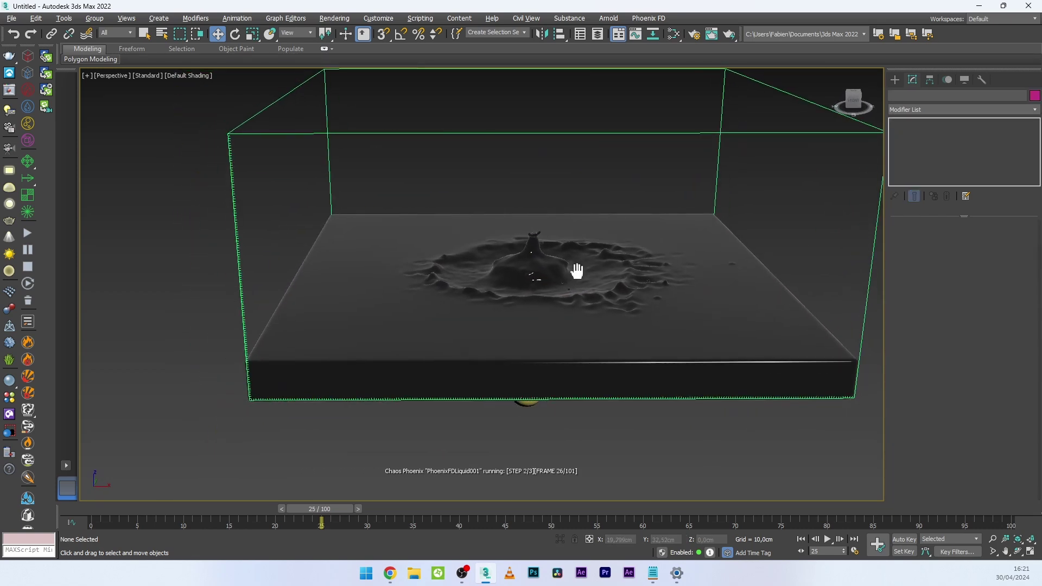
{"action": "left_click", "coordinate": [23, 267]}
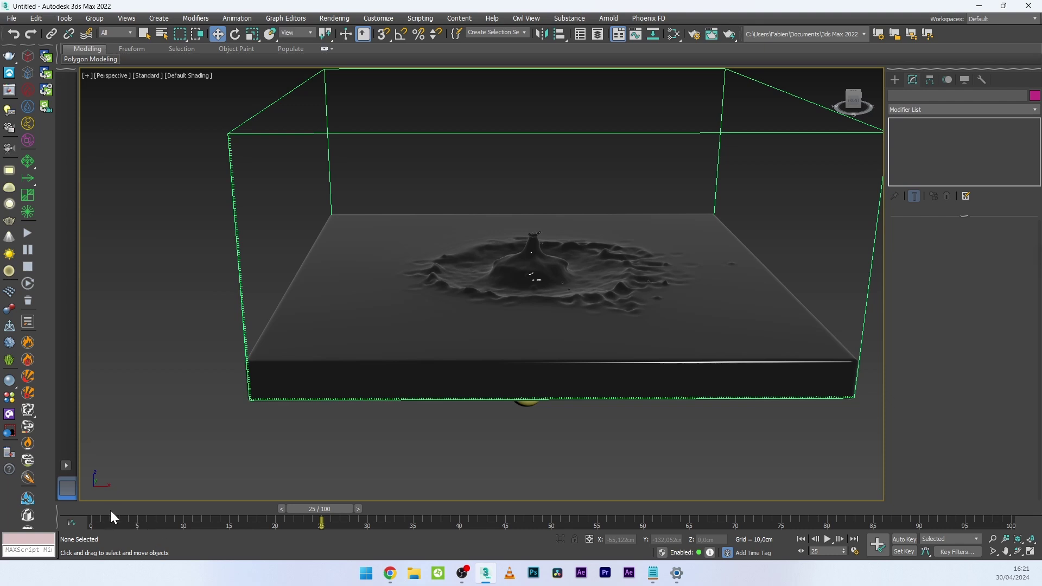
Scrub the timeline up to frame 19 to examine the black splash from a lower viewpoint
{"action": "left_click_drag", "start_coordinate": [111, 512], "coordinate": [247, 516]}
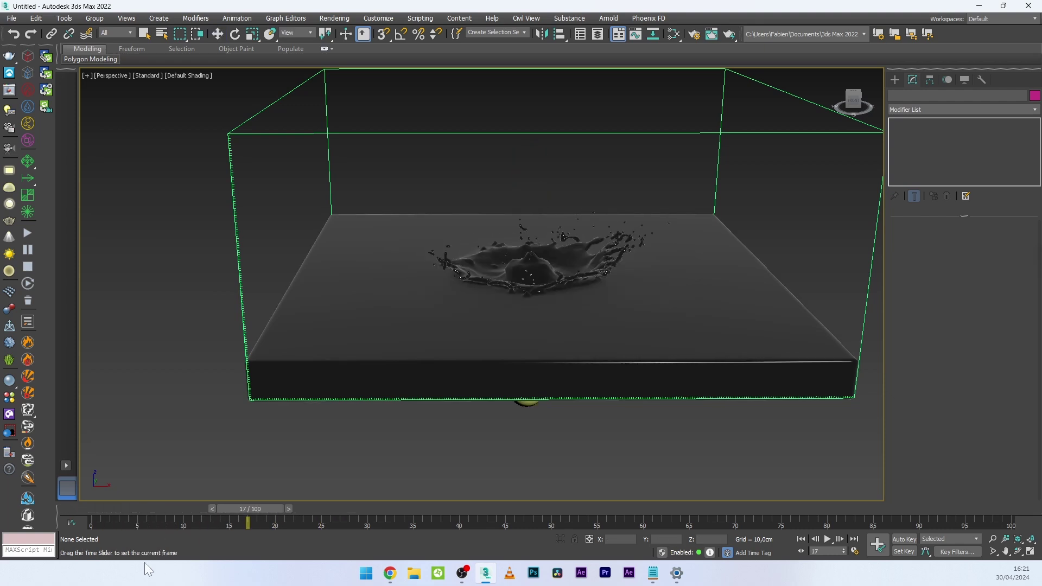
{"action": "mouse_move", "coordinate": [144, 569]}
{"action": "left_mouse_down"}
{"action": "mouse_move", "coordinate": [164, 543]}
{"action": "mouse_move", "coordinate": [278, 522]}
{"action": "mouse_move", "coordinate": [266, 522]}
{"action": "left_mouse_up"}
{"action": "key", "text": "w"}
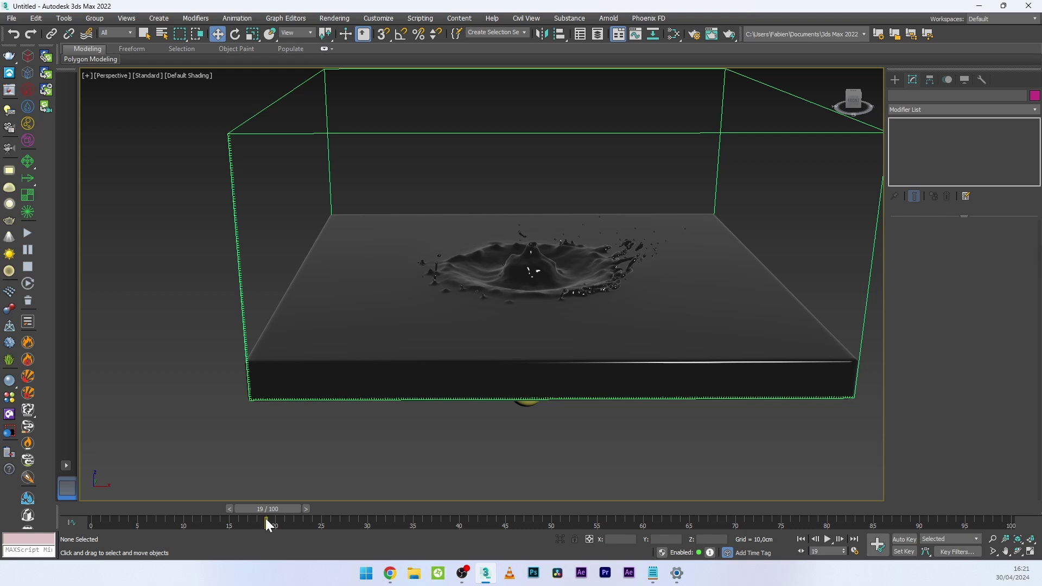
{"action": "middle_click_drag", "start_coordinate": [575, 347], "coordinate": [583, 319], "text": "alt"}
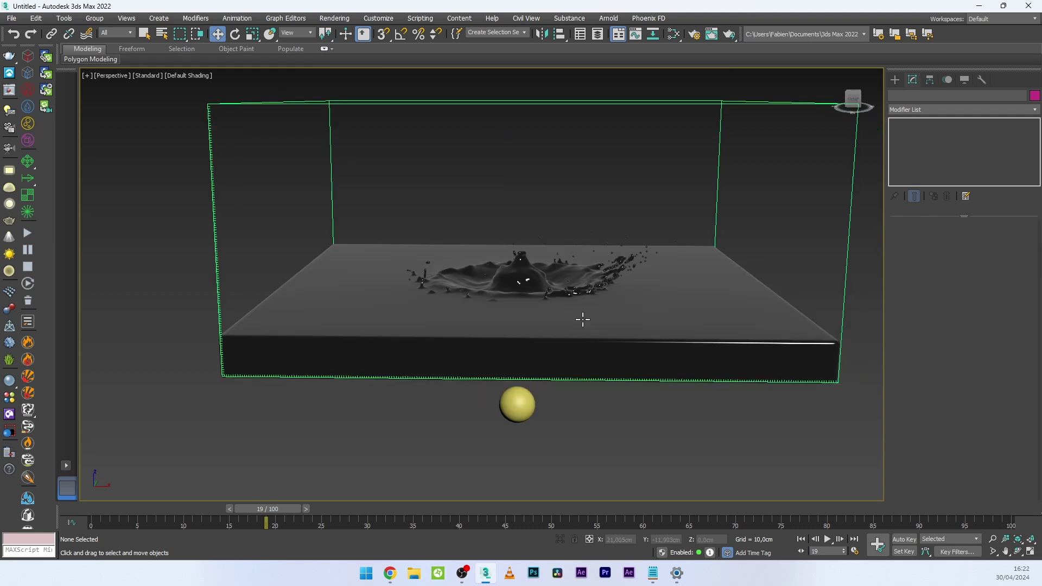
Set the liquid simulator's grid Scene Scale to 3, rerun the simulation, and deselect the simulator
{"action": "left_click", "coordinate": [582, 319]}
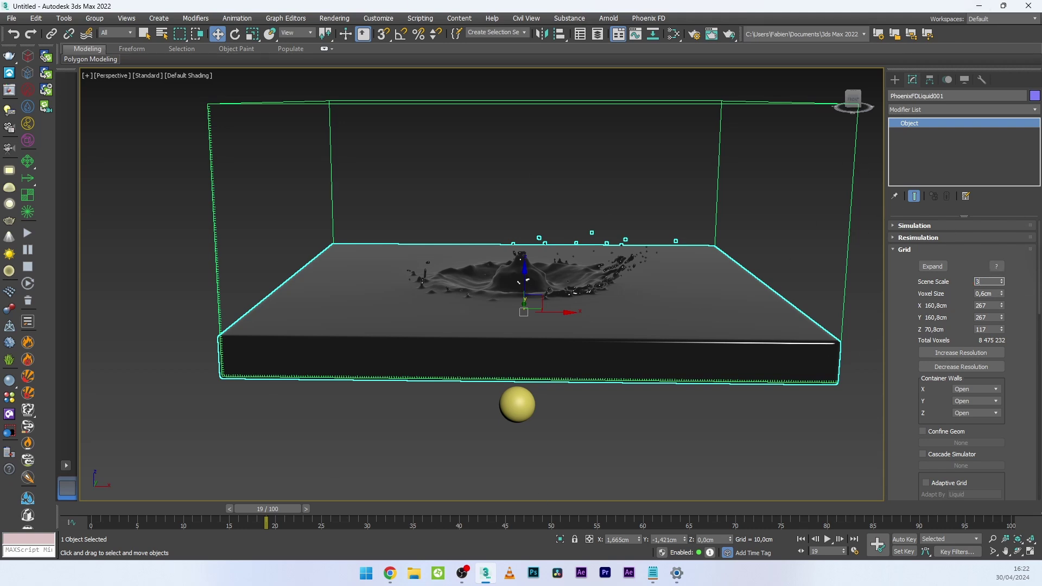
{"action": "middle_click_drag", "start_coordinate": [476, 329], "coordinate": [476, 340], "text": "alt"}
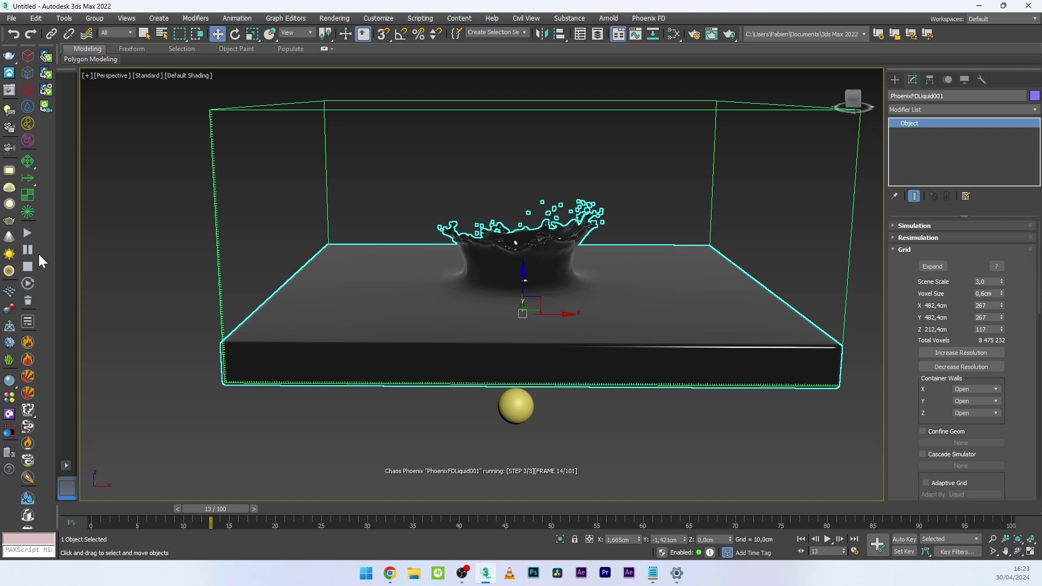
{"action": "left_click", "coordinate": [683, 199]}
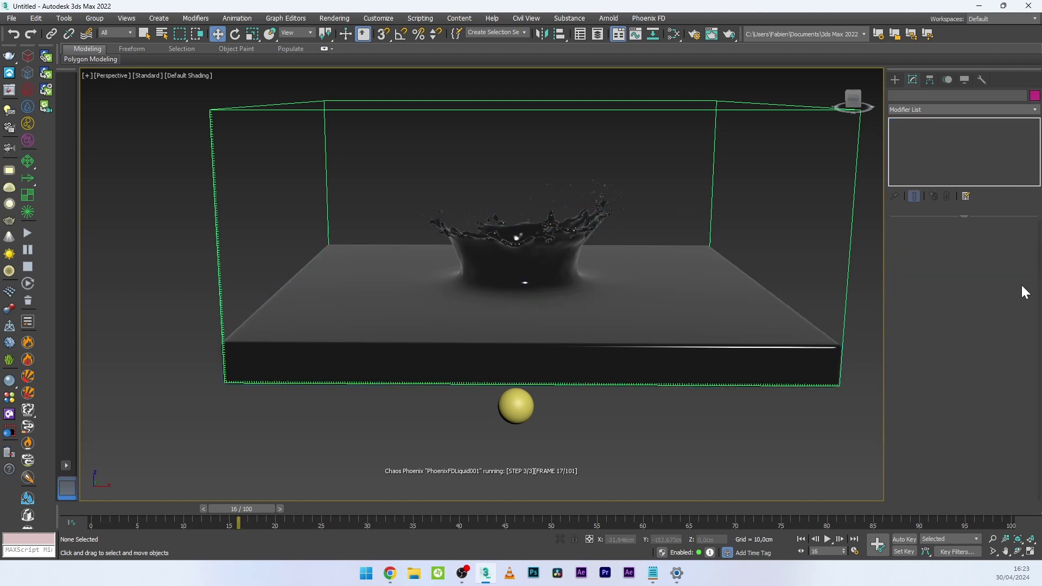
Configure the perspective viewport's background to use the environment background
{"action": "left_click", "coordinate": [87, 74]}
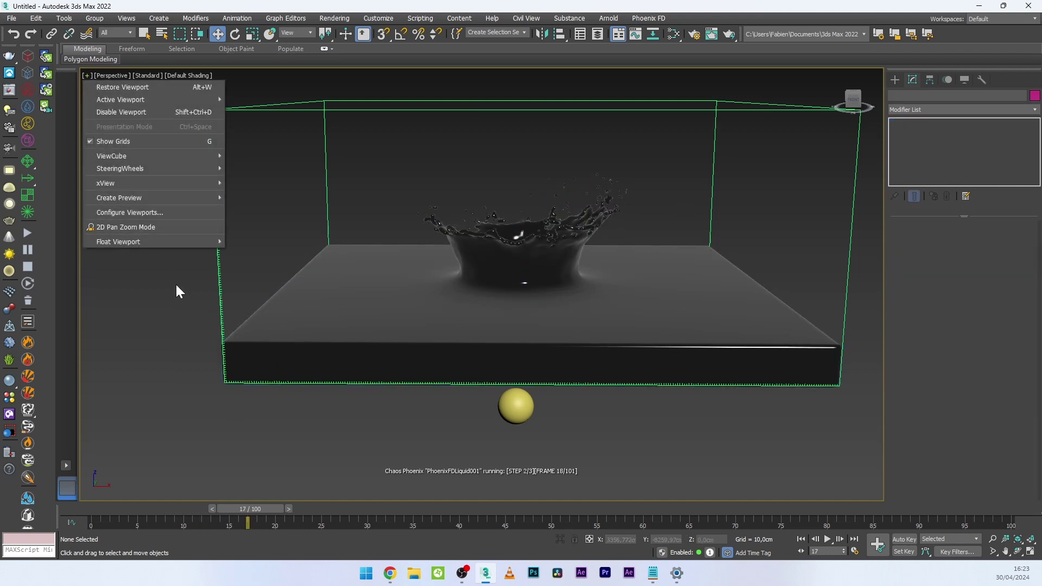
{"action": "mouse_move", "coordinate": [125, 202]}
{"action": "left_click", "coordinate": [314, 240]}
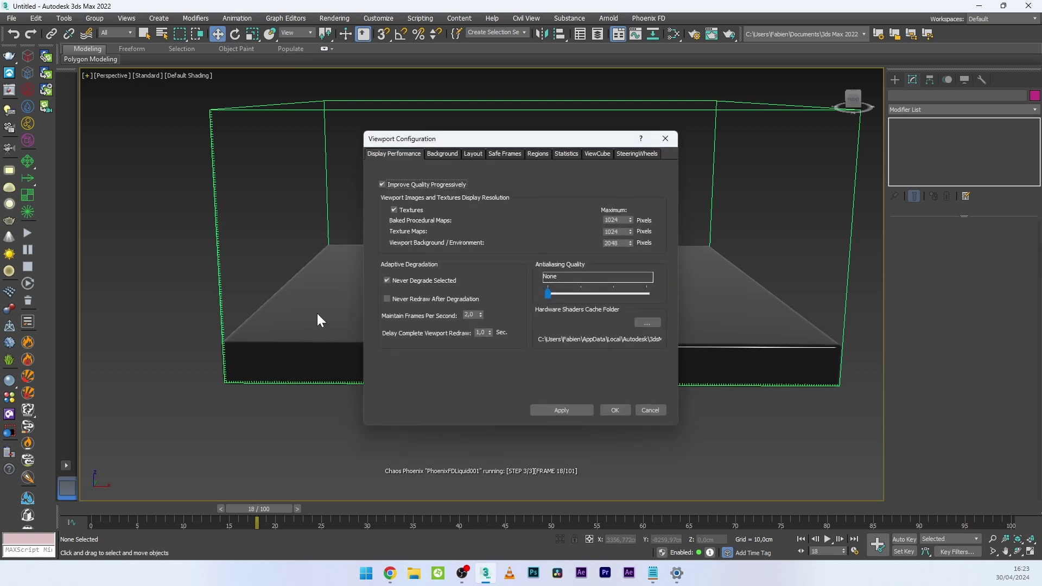
{"action": "left_click", "coordinate": [437, 153]}
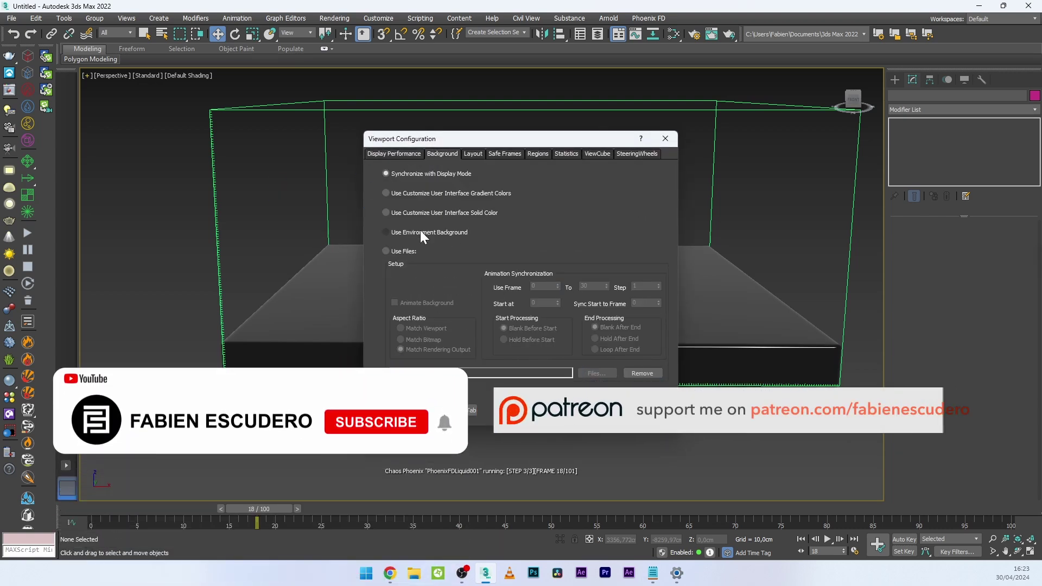
{"action": "left_click", "coordinate": [397, 232]}
{"action": "left_click", "coordinate": [625, 425]}
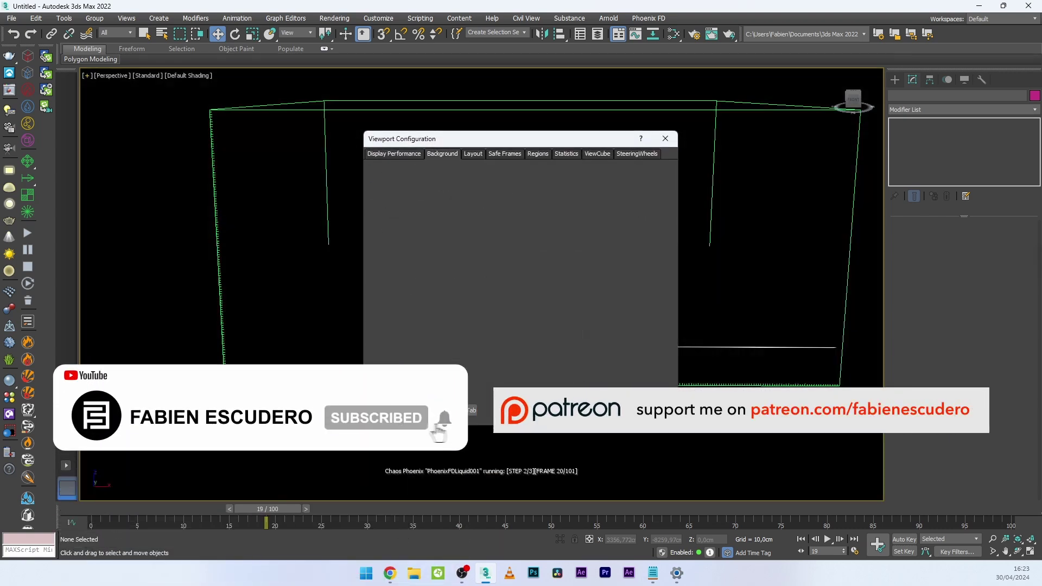
Set the environment background color to white and close the Environment and Effects settings
{"action": "left_click", "coordinate": [368, 17]}
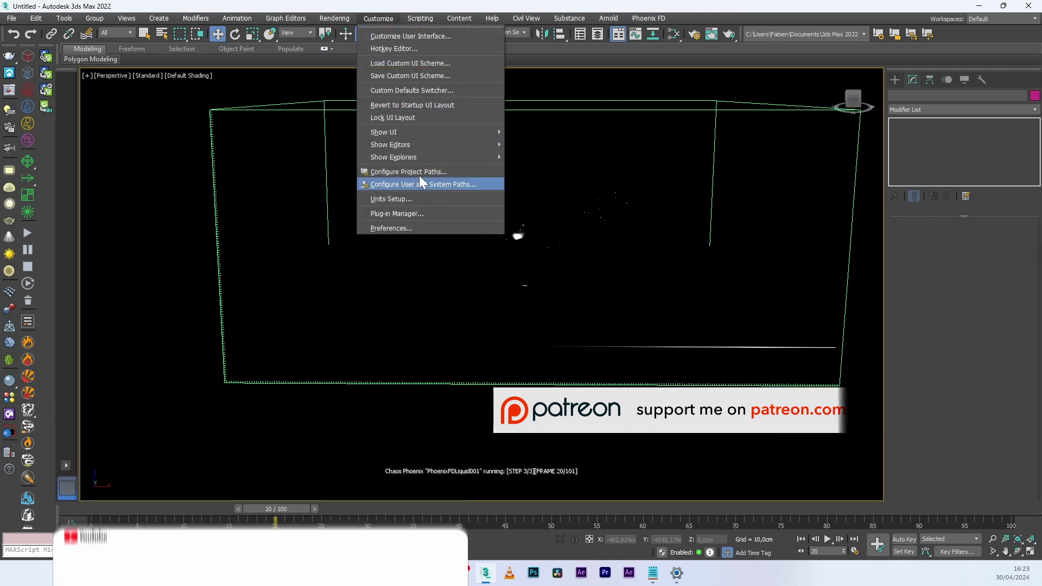
{"action": "left_click", "coordinate": [742, 374]}
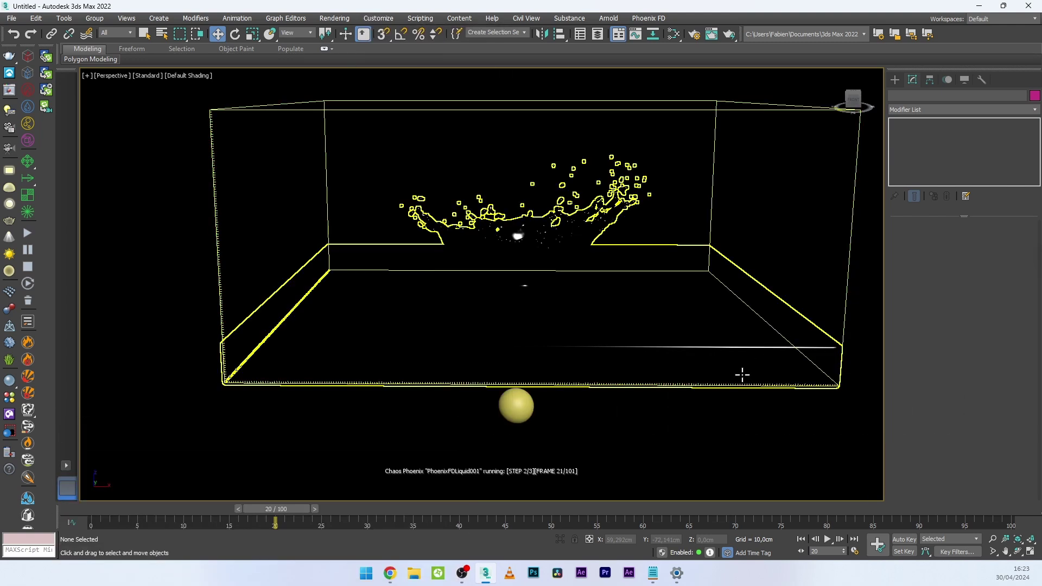
{"action": "key", "text": "8"}
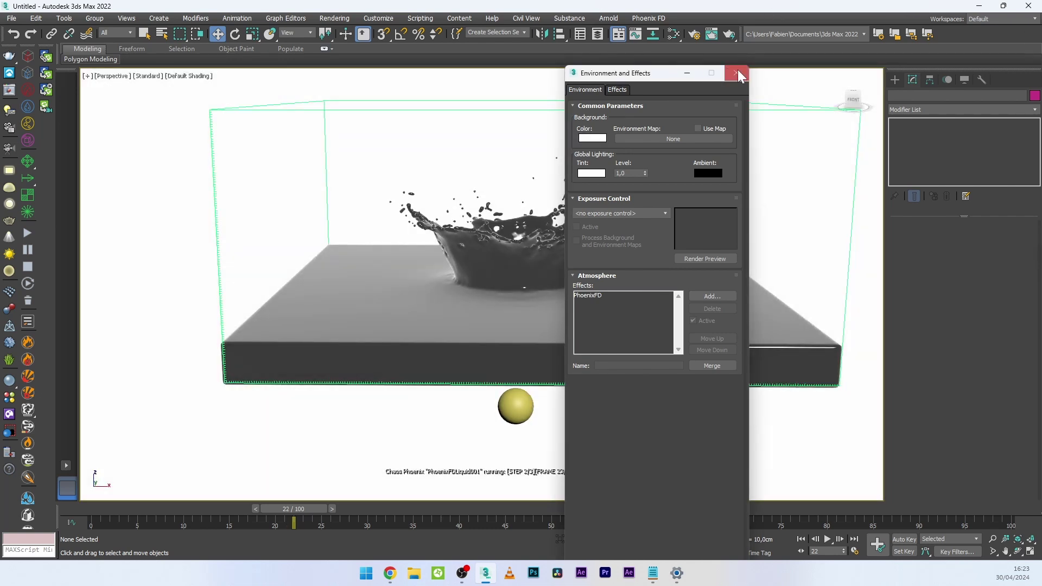
{"action": "left_click", "coordinate": [736, 72]}
Select the liquid simulator and examine the running splash against the white background from slightly different angles
{"action": "middle_click_drag", "start_coordinate": [514, 291], "coordinate": [515, 301], "text": "alt"}
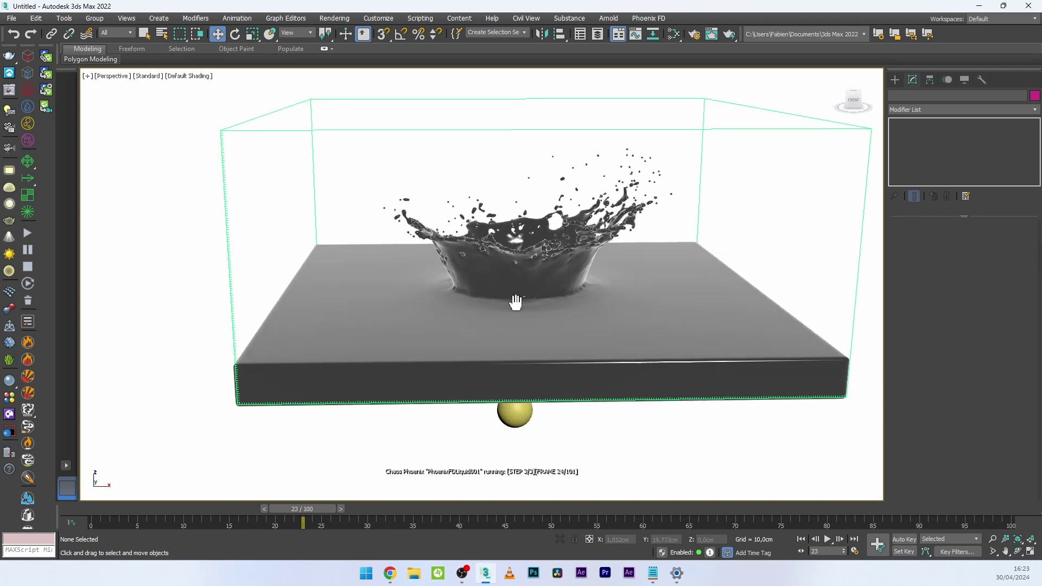
{"action": "left_click", "coordinate": [506, 349]}
{"action": "left_click", "coordinate": [821, 376]}
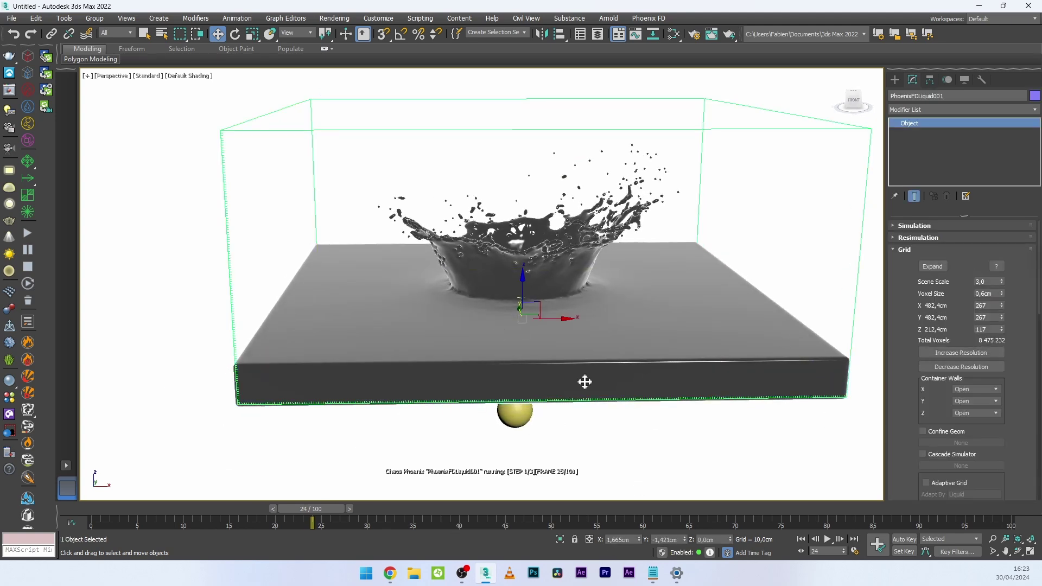
{"action": "middle_click_drag", "start_coordinate": [473, 323], "coordinate": [546, 323], "text": "alt"}
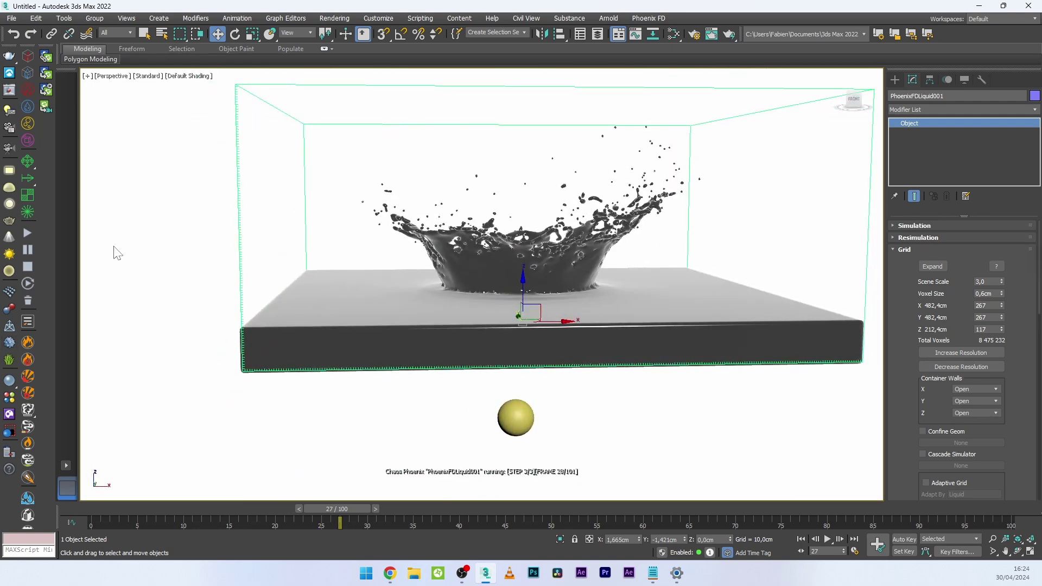
Inspect the falling sphere's Chaos Phoenix properties, including Motion Velocity Effect, and dismiss them without changes
{"action": "left_click", "coordinate": [507, 421]}
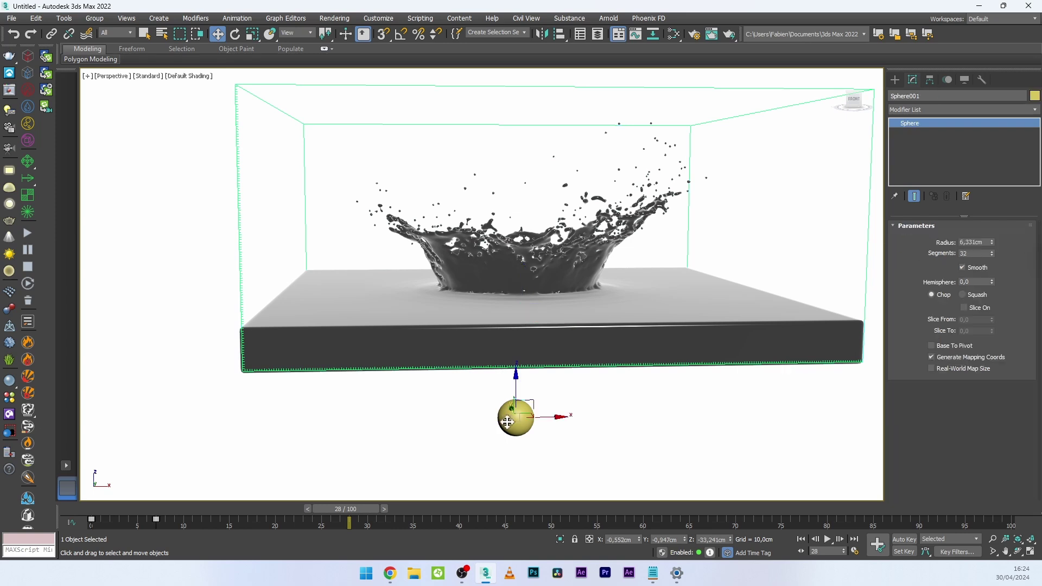
{"action": "right_click", "coordinate": [514, 408]}
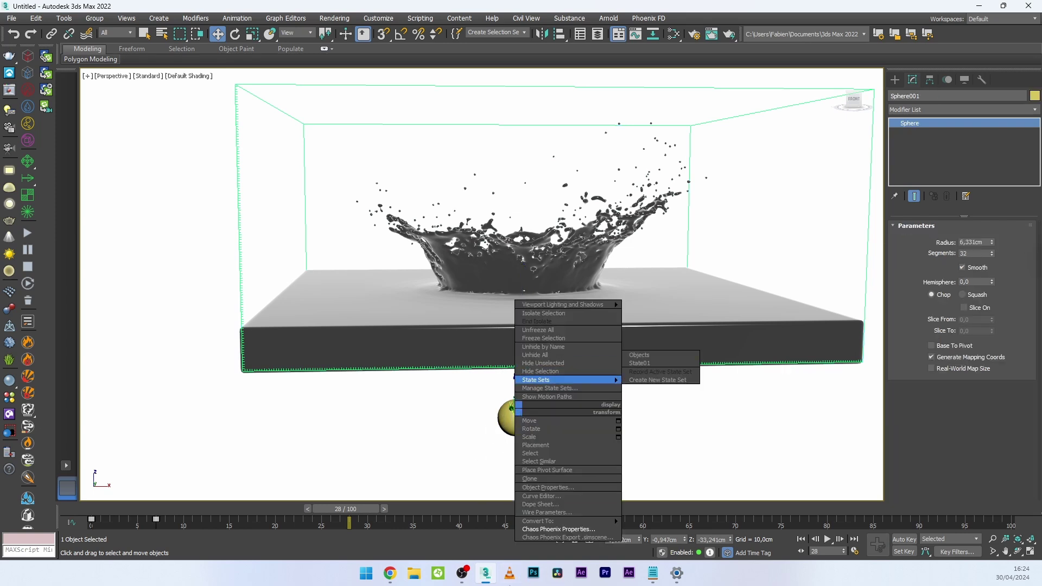
{"action": "left_click", "coordinate": [535, 529]}
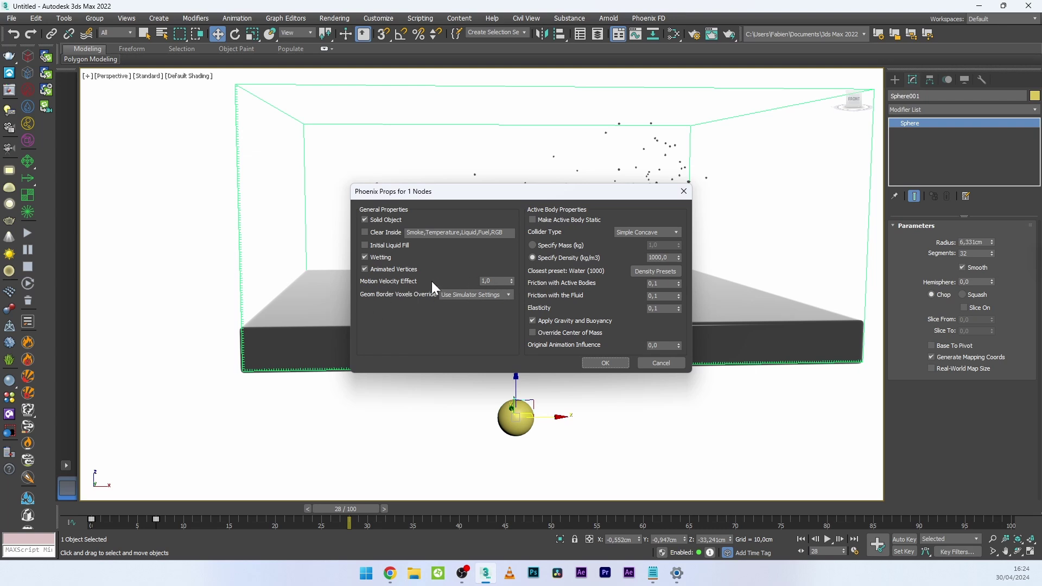
{"action": "left_click", "coordinate": [640, 363]}
Select the liquid simulator and decrease its grid resolution twice, to a voxel size of 0.938 cm
{"action": "middle_click_drag", "start_coordinate": [630, 434], "coordinate": [693, 342]}
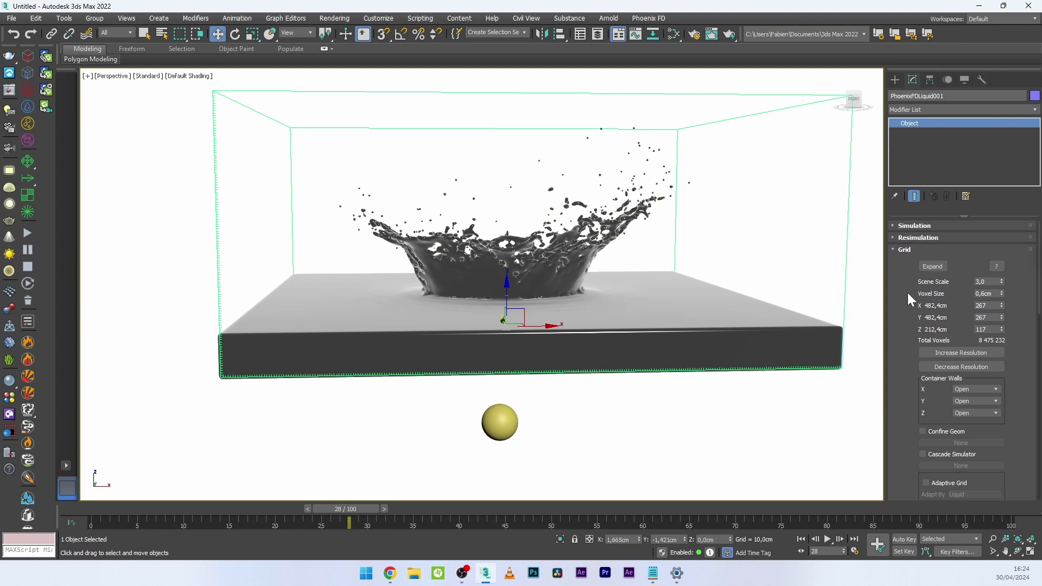
{"action": "left_click", "coordinate": [955, 367]}
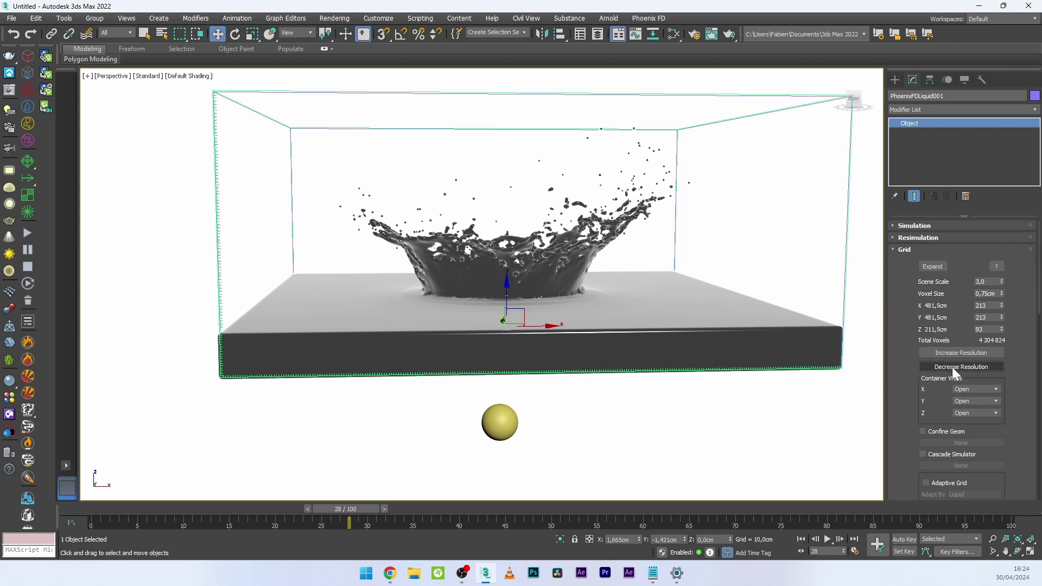
{"action": "left_click", "coordinate": [955, 367]}
Set the simulator's Dynamics Steps Per Frame to 1, rerun the simulation and stop it at frame 26
{"action": "scroll", "coordinate": [974, 296], "scroll_direction": "down", "scroll_amount": 10}
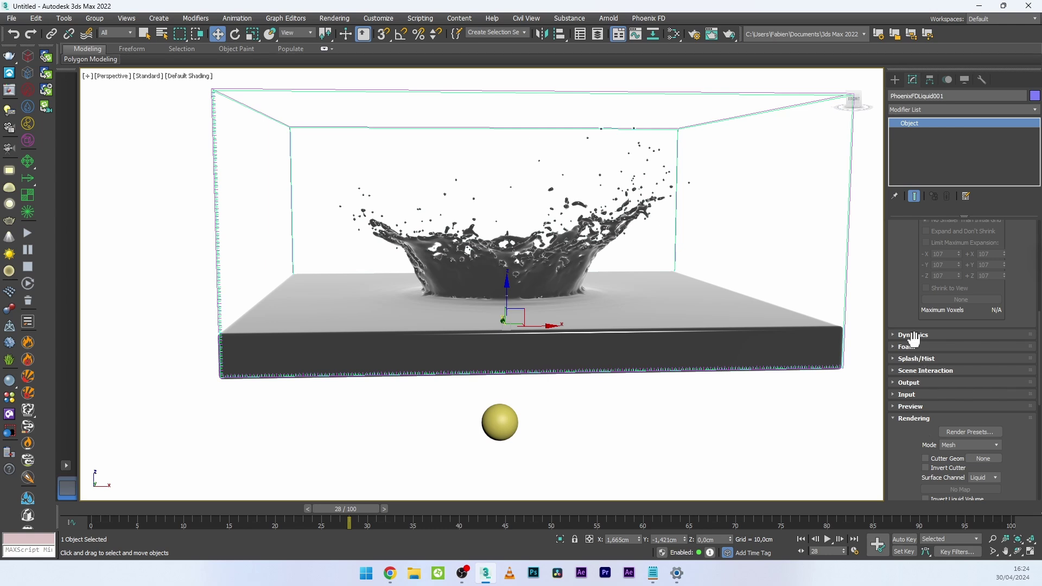
{"action": "left_click", "coordinate": [913, 336]}
{"action": "scroll", "coordinate": [919, 272], "scroll_direction": "up", "scroll_amount": 3}
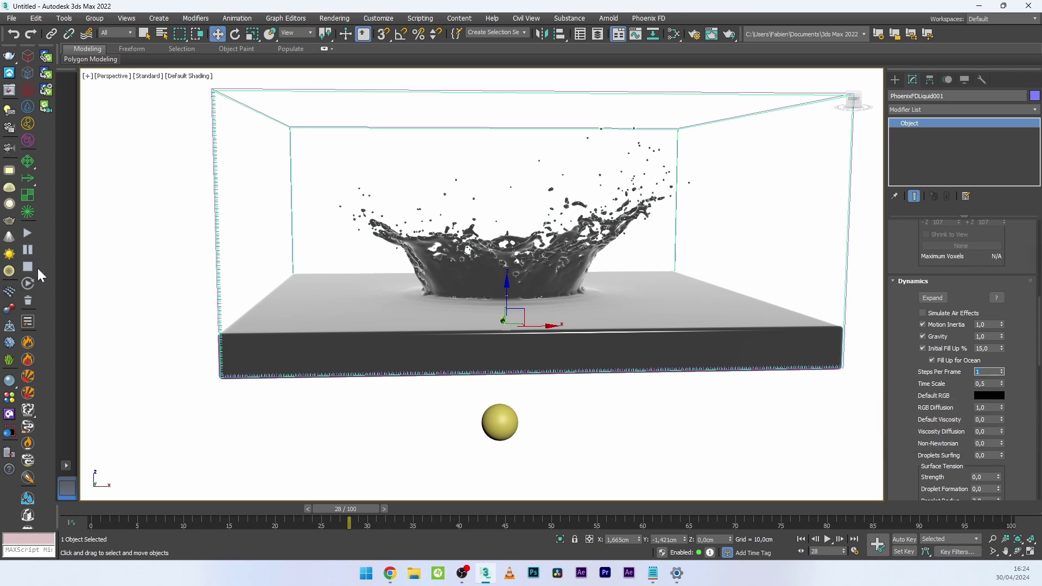
{"action": "left_click", "coordinate": [28, 233]}
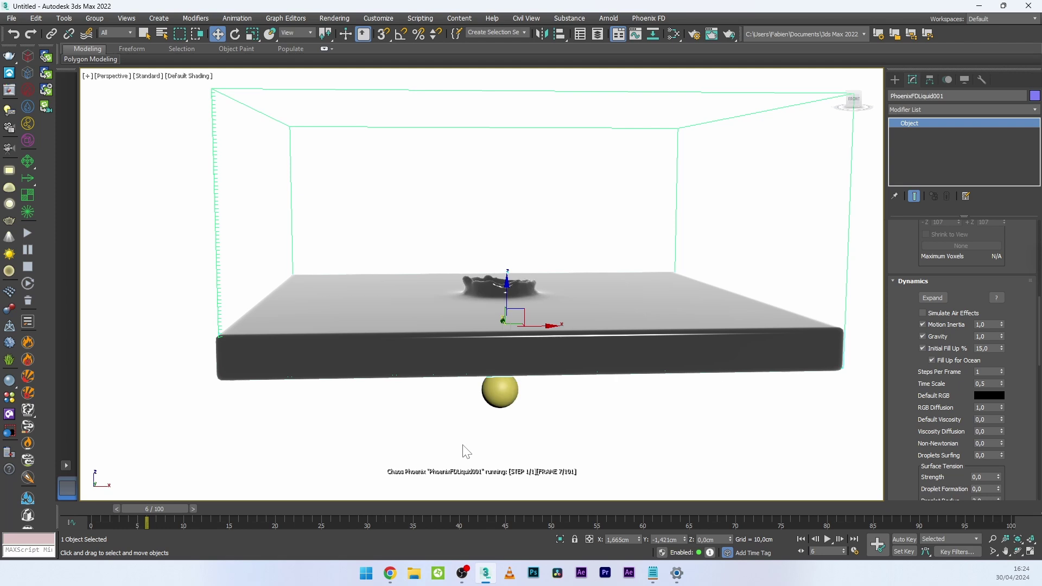
{"action": "mouse_move", "coordinate": [540, 295]}
{"action": "middle_mouse_down", "text": "alt"}
{"action": "mouse_move", "coordinate": [553, 326]}
{"action": "mouse_move", "coordinate": [550, 301]}
{"action": "middle_mouse_up", "text": "alt"}
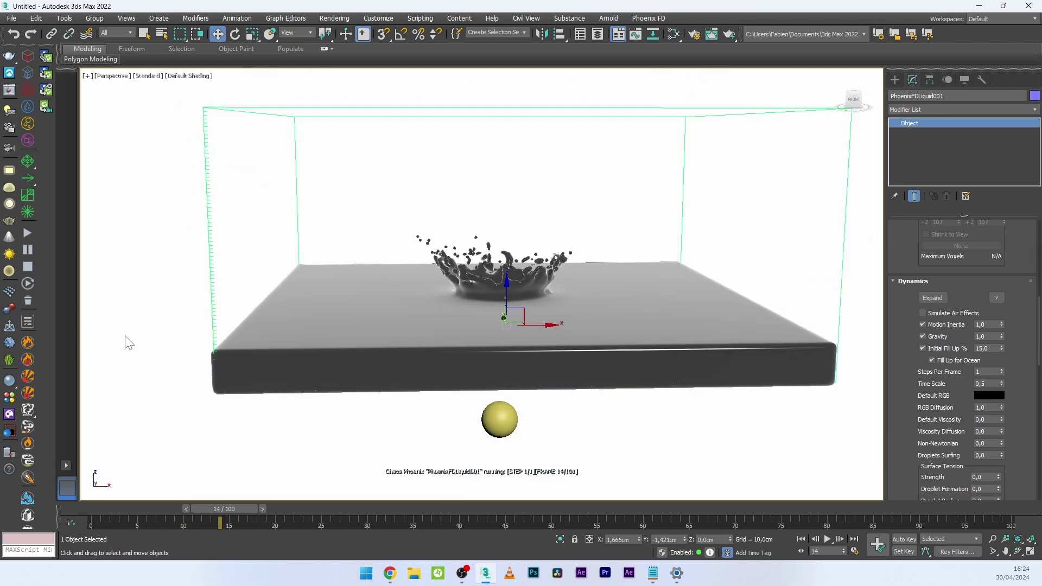
{"action": "left_click", "coordinate": [27, 266]}
Set the sphere's Motion Velocity Effect to 2 in its Chaos Phoenix properties and rerun the simulation
{"action": "left_click", "coordinate": [498, 421]}
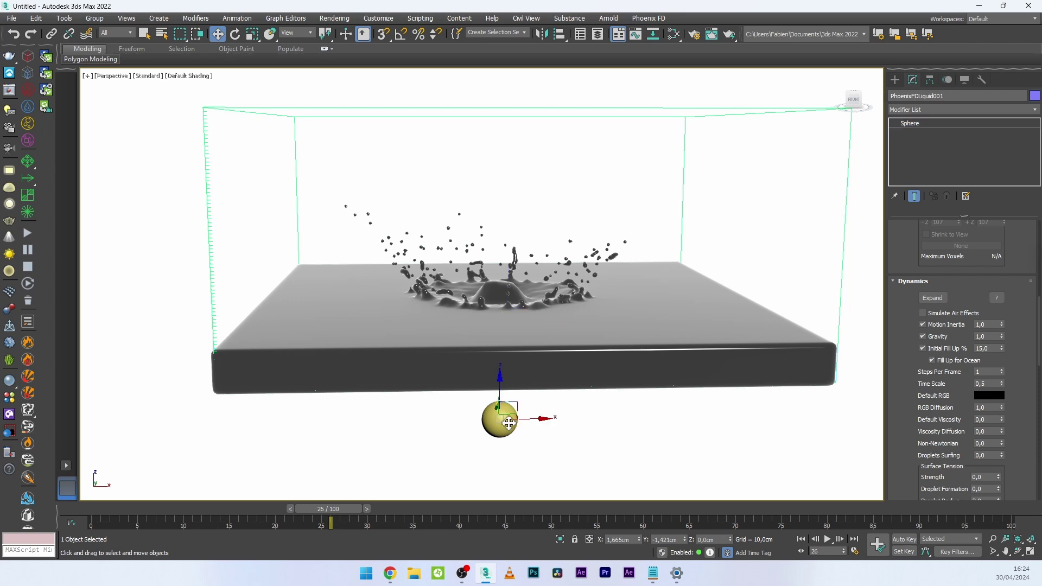
{"action": "right_click", "coordinate": [492, 412]}
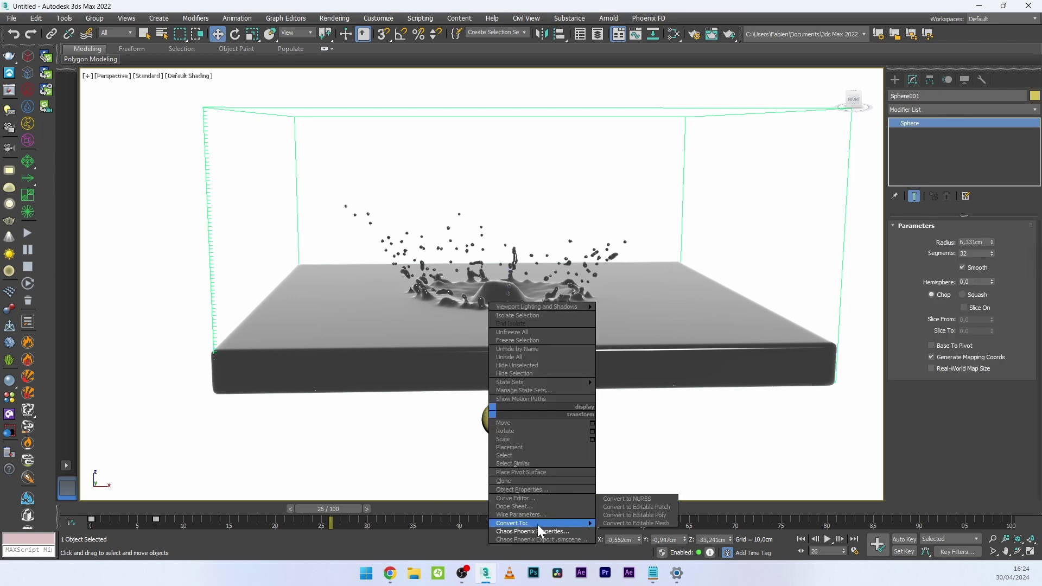
{"action": "left_click", "coordinate": [513, 531]}
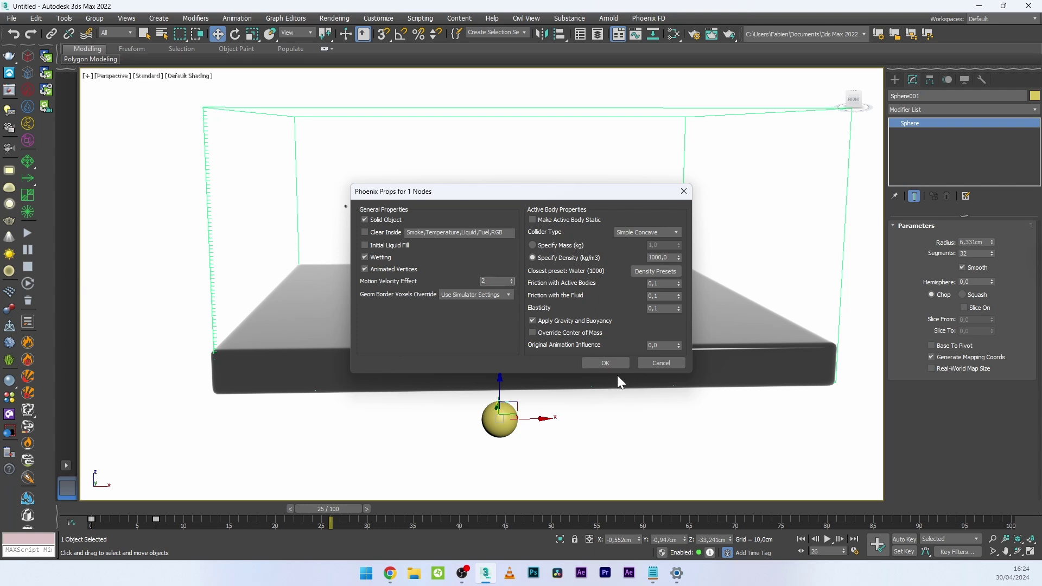
{"action": "left_click", "coordinate": [604, 362]}
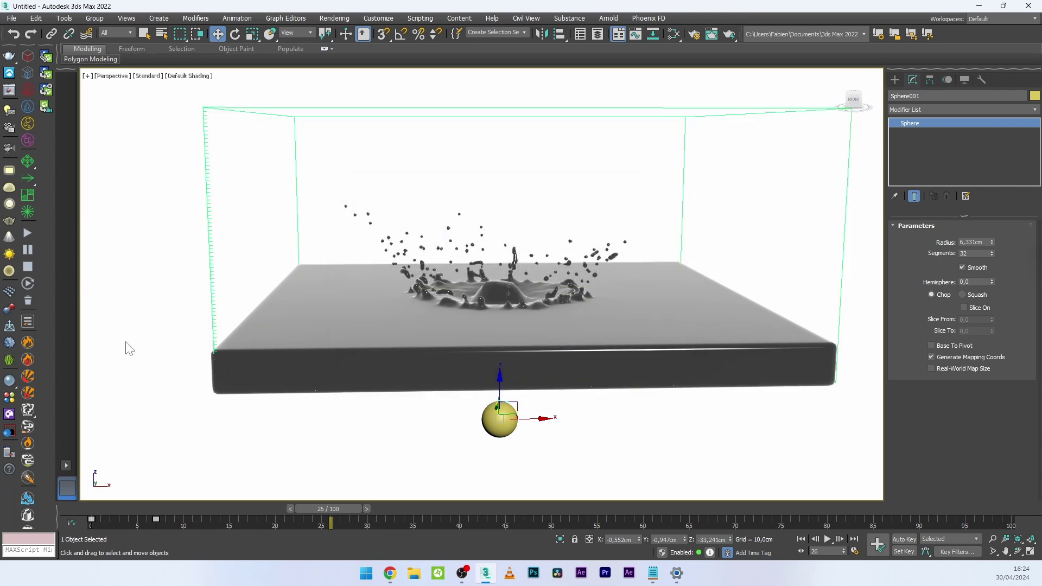
{"action": "left_click", "coordinate": [27, 233]}
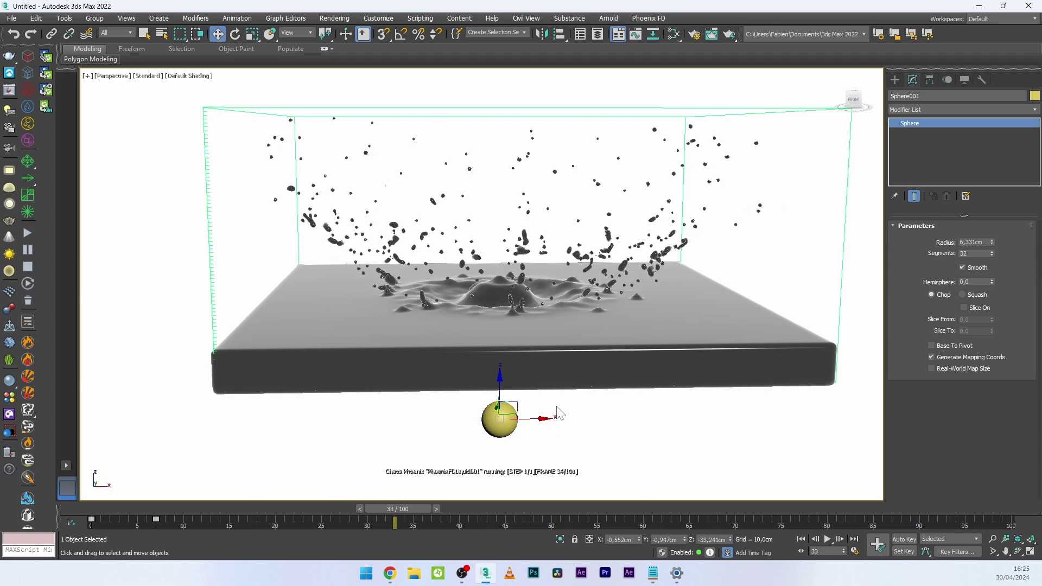
Change the sphere's Motion Velocity Effect again in its Chaos Phoenix properties and accept the new value
{"action": "right_click", "coordinate": [491, 416]}
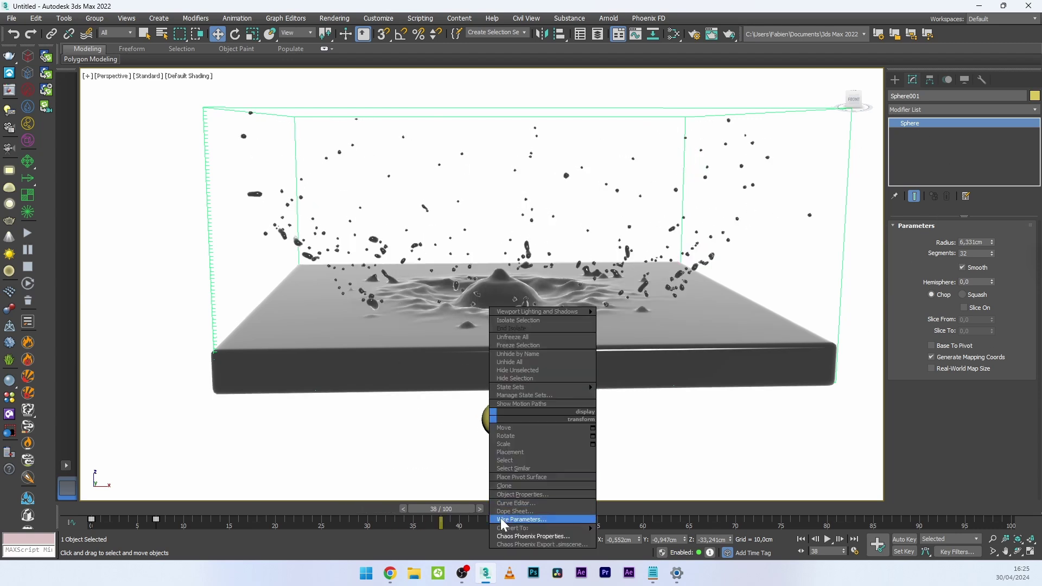
{"action": "left_click", "coordinate": [516, 535]}
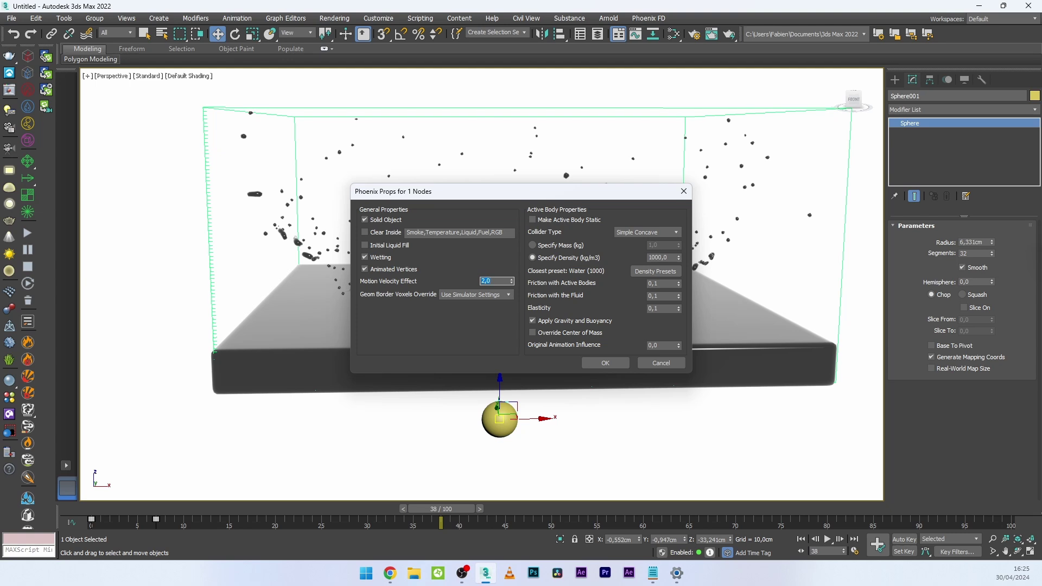
{"action": "left_click", "coordinate": [621, 361]}
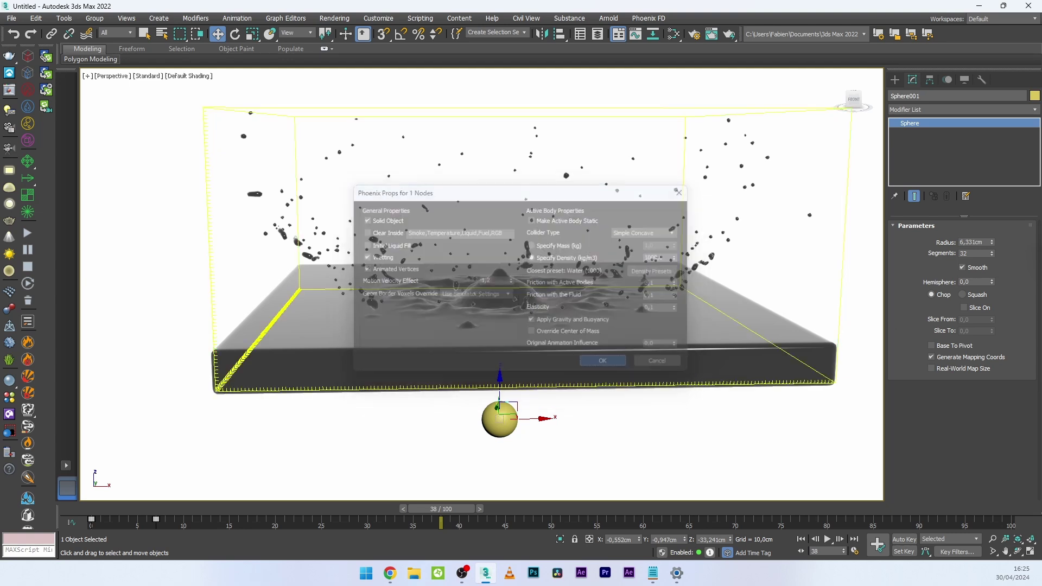
Set the liquid simulator's Steps Per Frame to 2 and rerun the simulation
{"action": "left_click", "coordinate": [796, 449]}
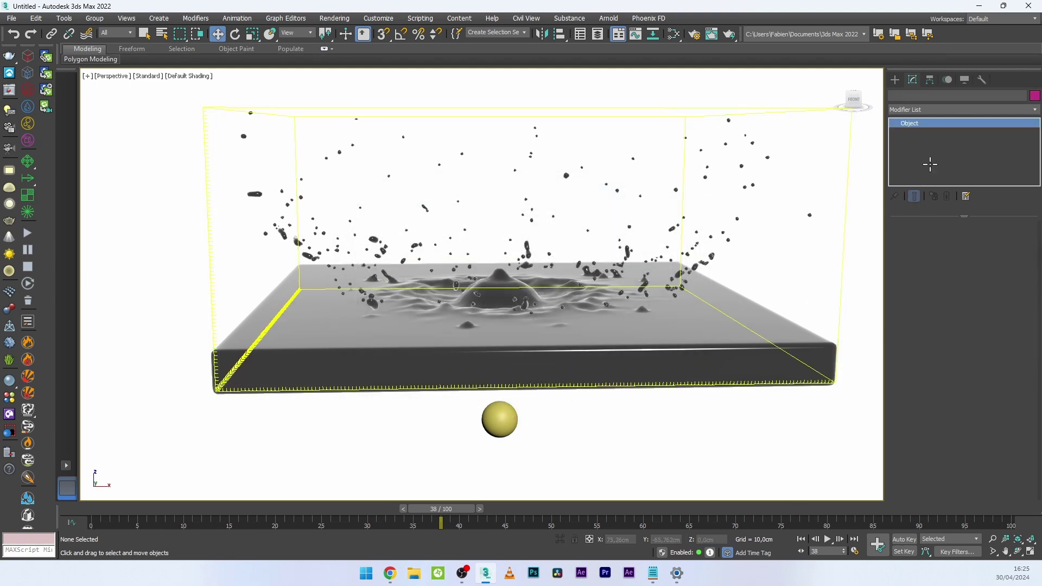
{"action": "left_click", "coordinate": [906, 260]}
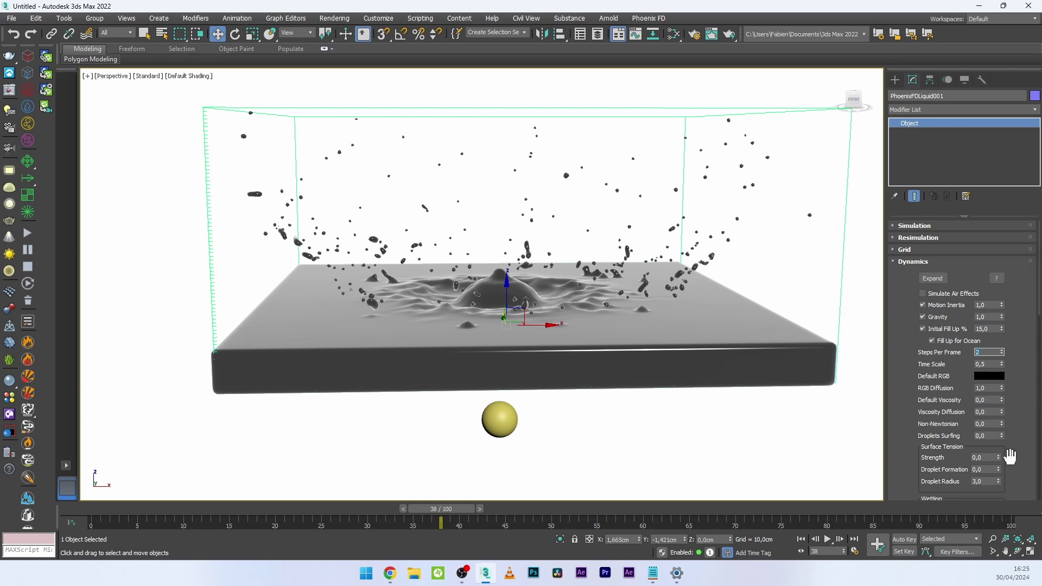
{"action": "scroll", "coordinate": [1011, 448], "scroll_direction": "down", "scroll_amount": 3}
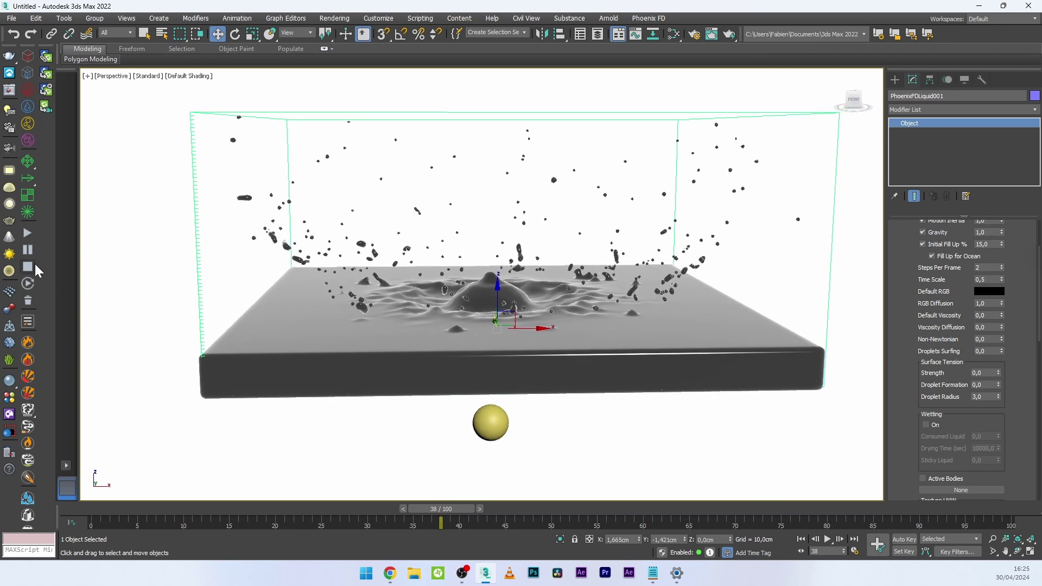
{"action": "left_click", "coordinate": [28, 233]}
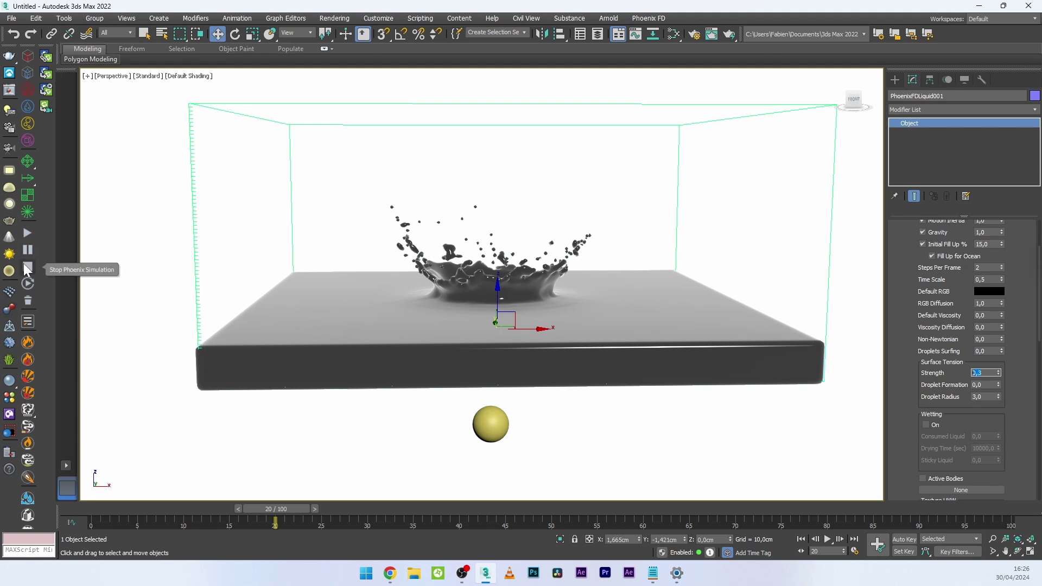
Set the simulator's Surface Tension Strength to 0.3, rerun the simulation and view the splash up to frame 20
{"action": "left_click", "coordinate": [33, 232]}
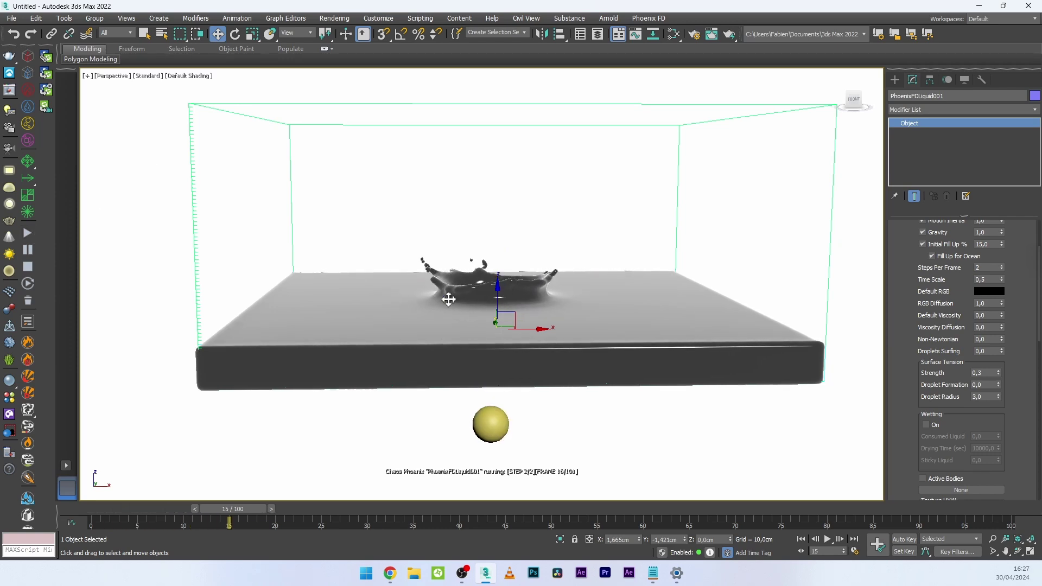
{"action": "mouse_move", "coordinate": [447, 295]}
{"action": "middle_mouse_down", "text": "alt"}
{"action": "mouse_move", "coordinate": [472, 314]}
{"action": "mouse_move", "coordinate": [475, 341]}
{"action": "mouse_move", "coordinate": [464, 291]}
{"action": "middle_mouse_up", "text": "alt"}
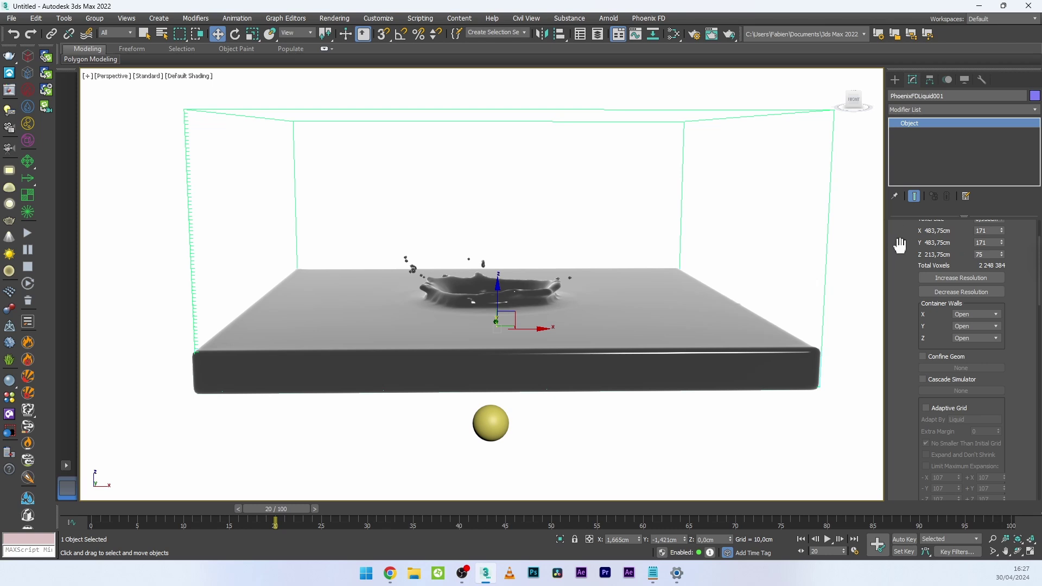
Increase the liquid simulator's grid resolution one level, to a voxel size of 0.75 cm
{"action": "scroll", "coordinate": [895, 242], "scroll_direction": "up", "scroll_amount": 3}
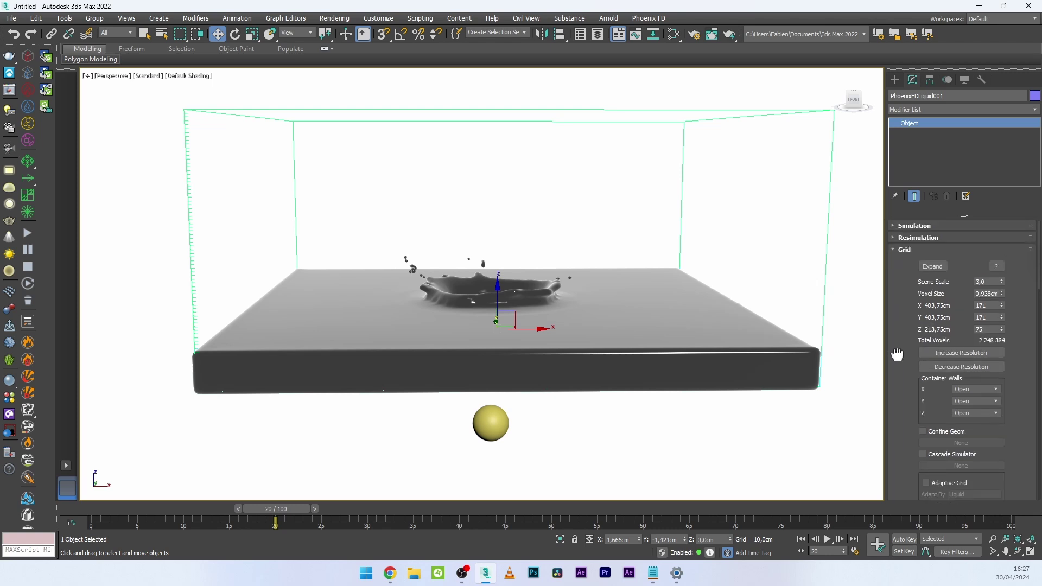
{"action": "left_click", "coordinate": [958, 352]}
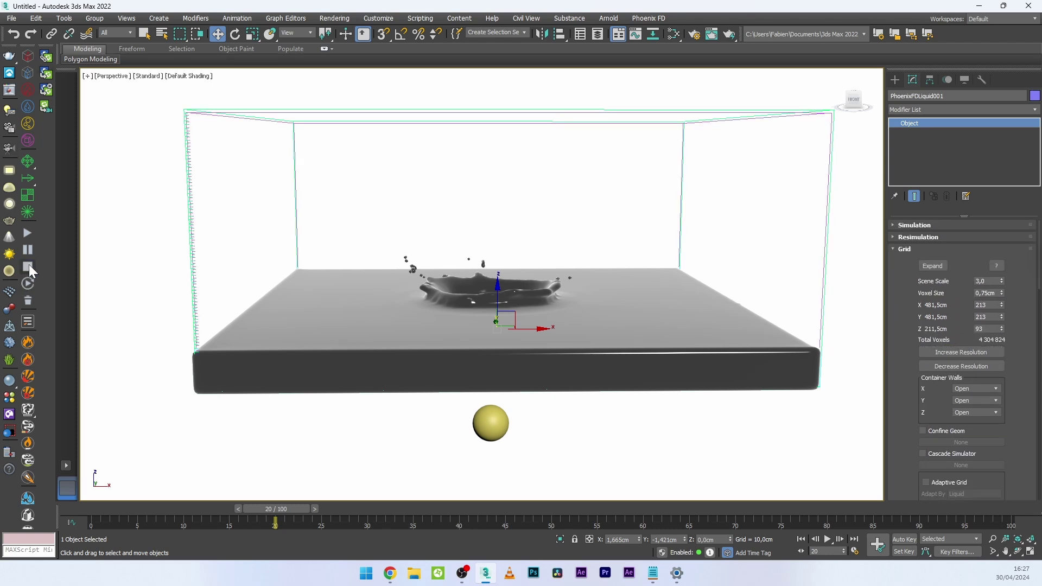
Rerun the liquid simulation at the increased resolution, inspect the crown splash and stop at frame 18
{"action": "left_click", "coordinate": [29, 232]}
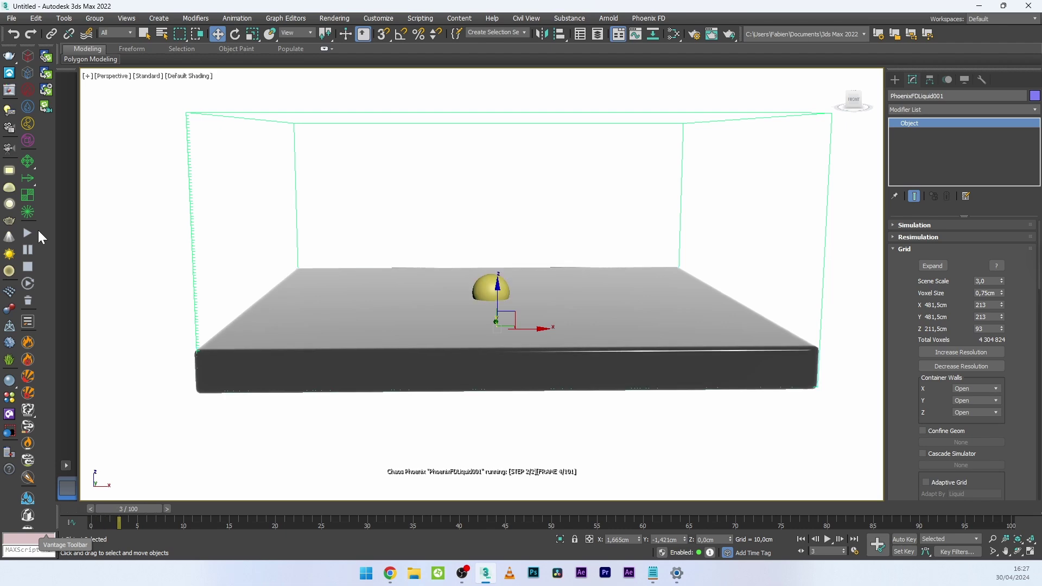
{"action": "middle_click_drag", "start_coordinate": [482, 325], "coordinate": [499, 294], "text": "alt"}
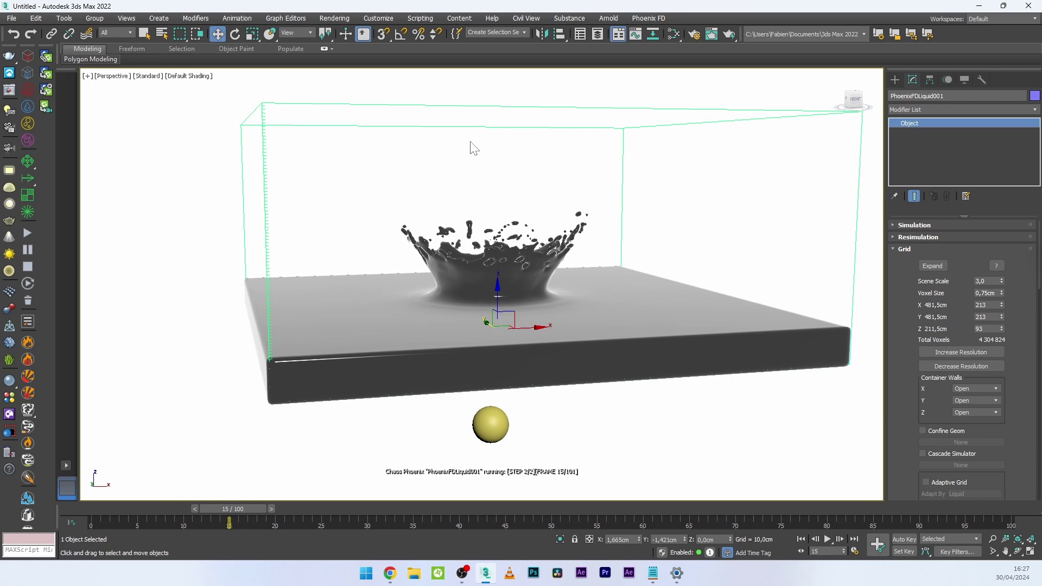
{"action": "mouse_move", "coordinate": [442, 234]}
{"action": "middle_mouse_down", "text": "alt"}
{"action": "mouse_move", "coordinate": [546, 298]}
{"action": "mouse_move", "coordinate": [435, 237]}
{"action": "middle_mouse_up", "text": "alt"}
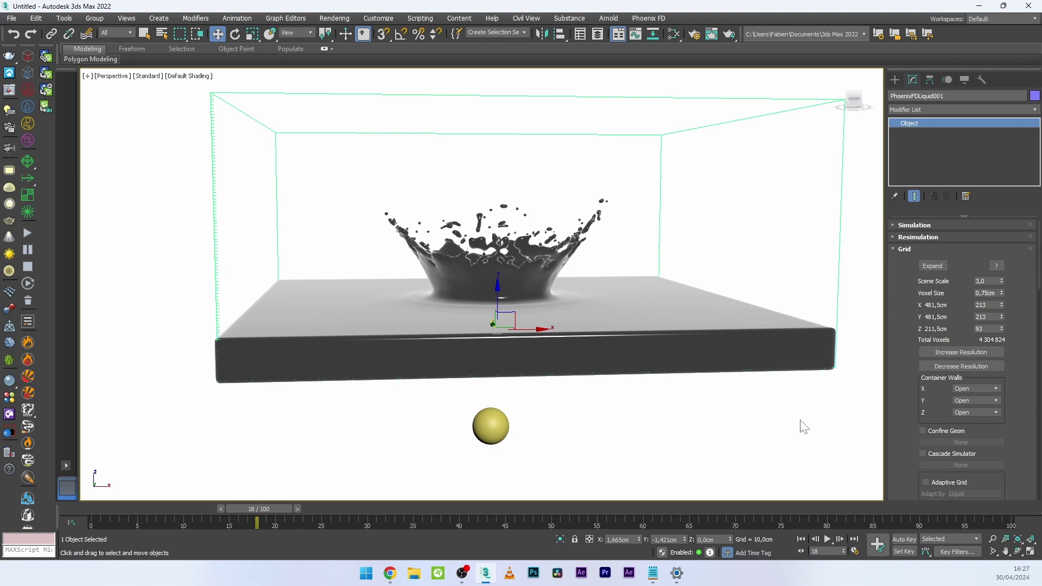
Set the simulator's Surface Tension Strength to 0.4 and Droplet Formation to 0.5, and rerun the simulation
{"action": "left_click", "coordinate": [900, 250]}
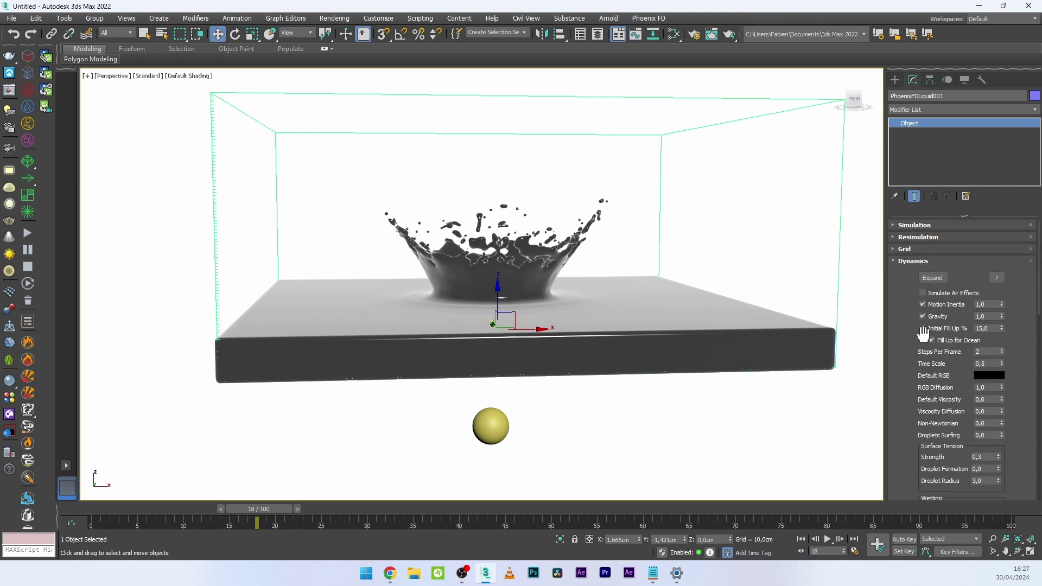
{"action": "left_click_drag", "start_coordinate": [888, 456], "coordinate": [922, 316]}
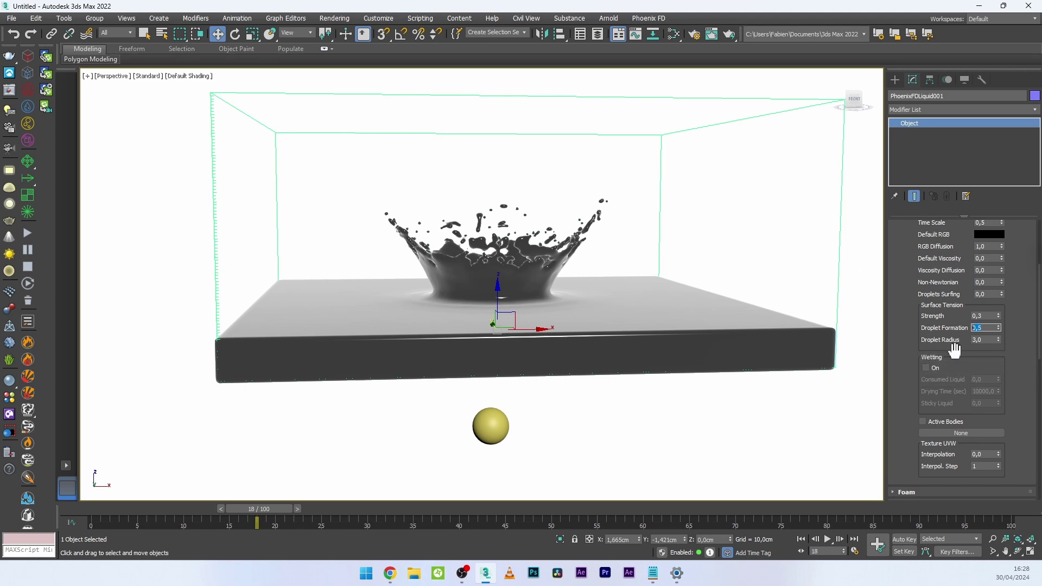
{"action": "left_click", "coordinate": [983, 315]}
{"action": "middle_click_drag", "start_coordinate": [500, 295], "coordinate": [507, 304], "text": "alt"}
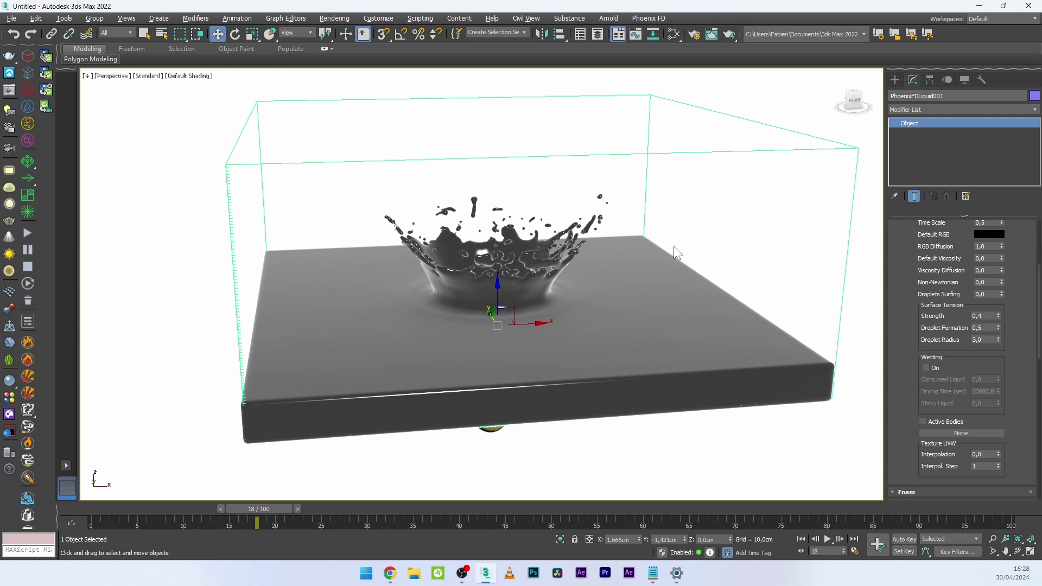
{"action": "key", "text": "shift+z"}
{"action": "key", "text": "shift+z"}
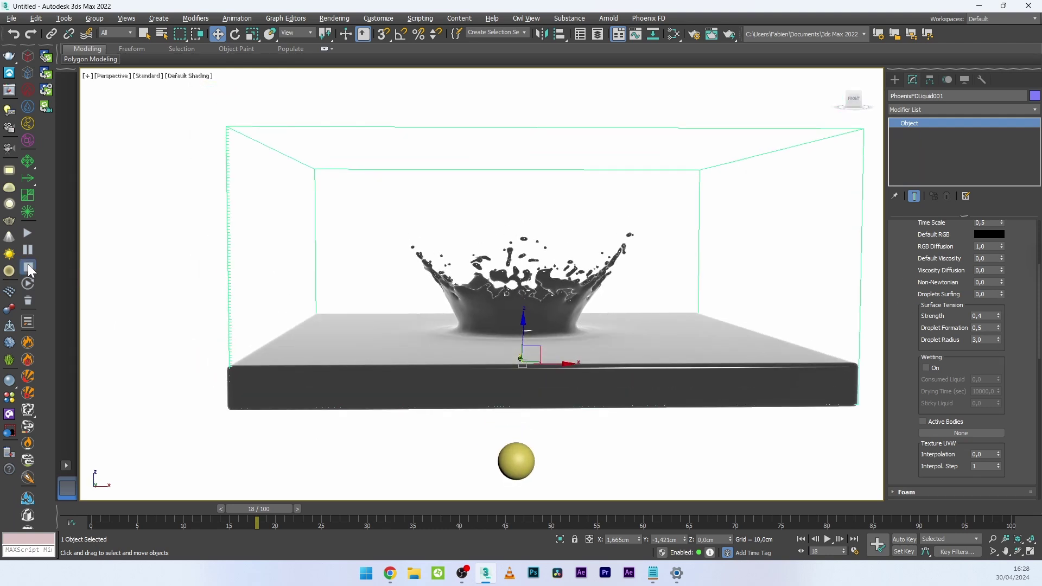
{"action": "left_click", "coordinate": [28, 232]}
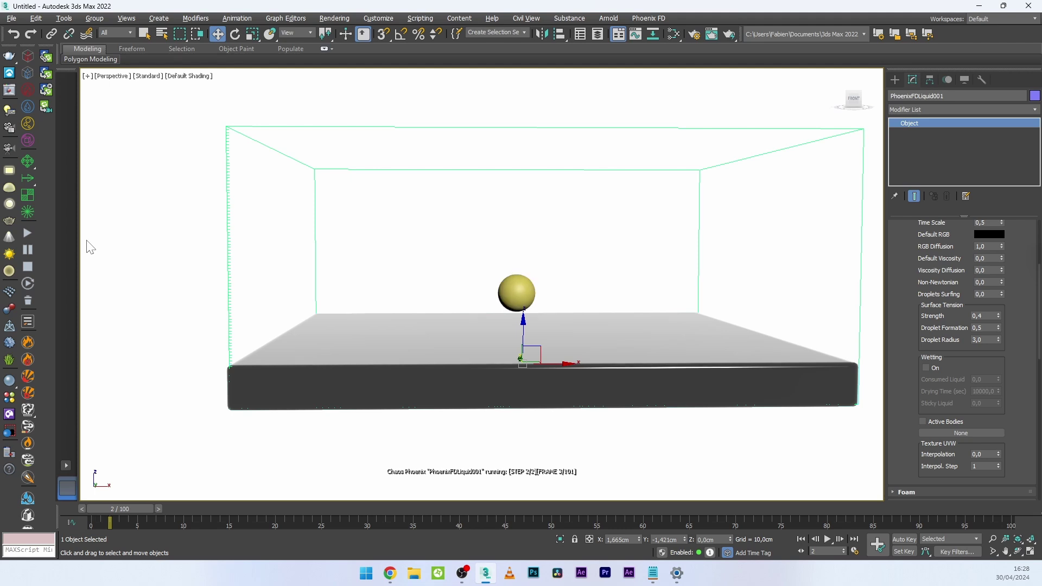
Examine the crown splash's shape and droplets from several angles while the simulation runs up to frame 32
{"action": "key", "text": "shift+y"}
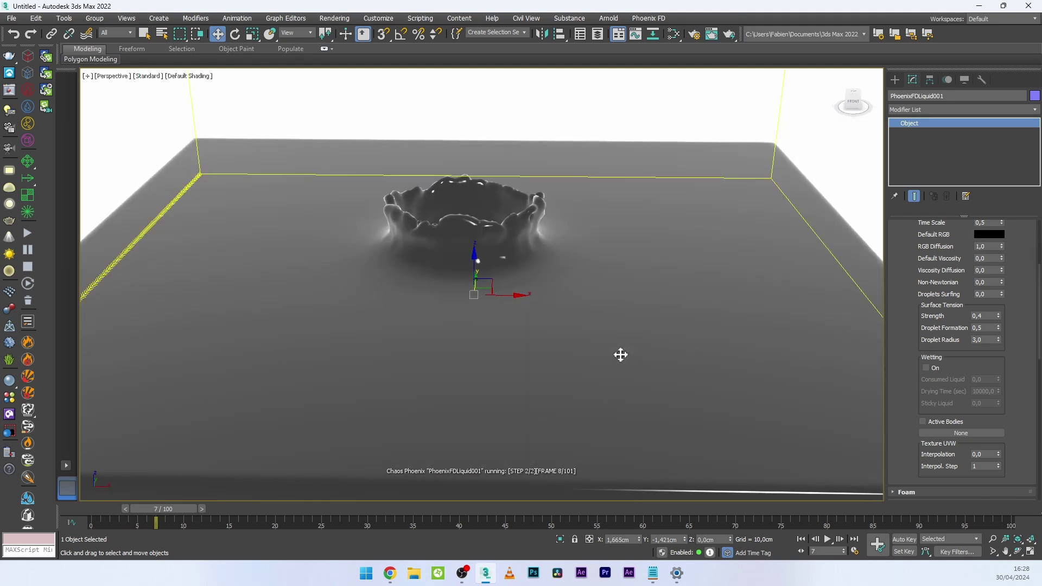
{"action": "middle_click_drag", "start_coordinate": [620, 354], "coordinate": [649, 320], "text": "alt"}
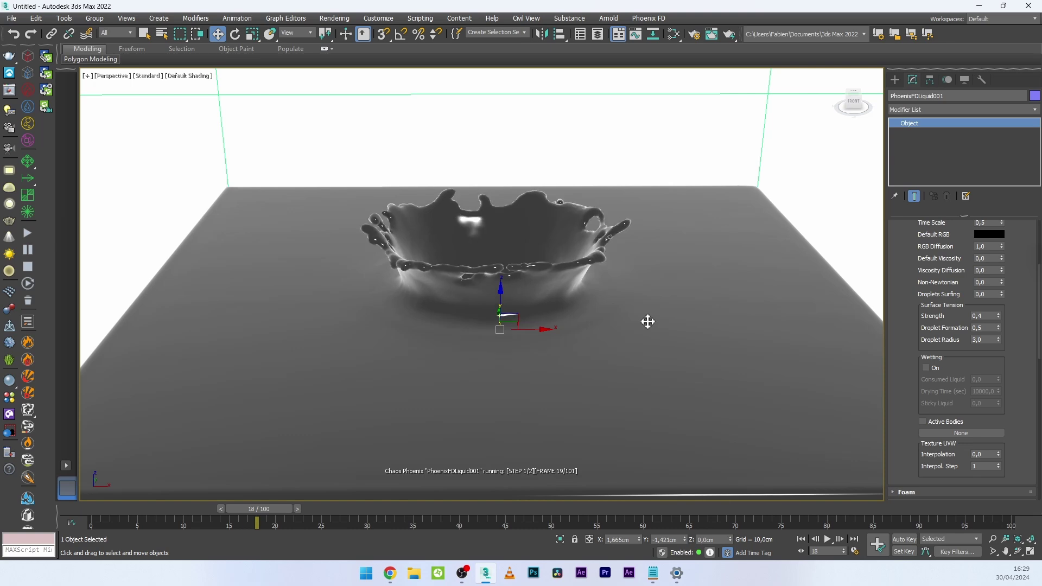
{"action": "scroll", "coordinate": [416, 295], "scroll_direction": "down", "scroll_amount": 3}
{"action": "middle_click_drag", "start_coordinate": [416, 295], "coordinate": [674, 246], "text": "alt"}
{"action": "scroll", "coordinate": [597, 265], "scroll_direction": "up", "scroll_amount": 3}
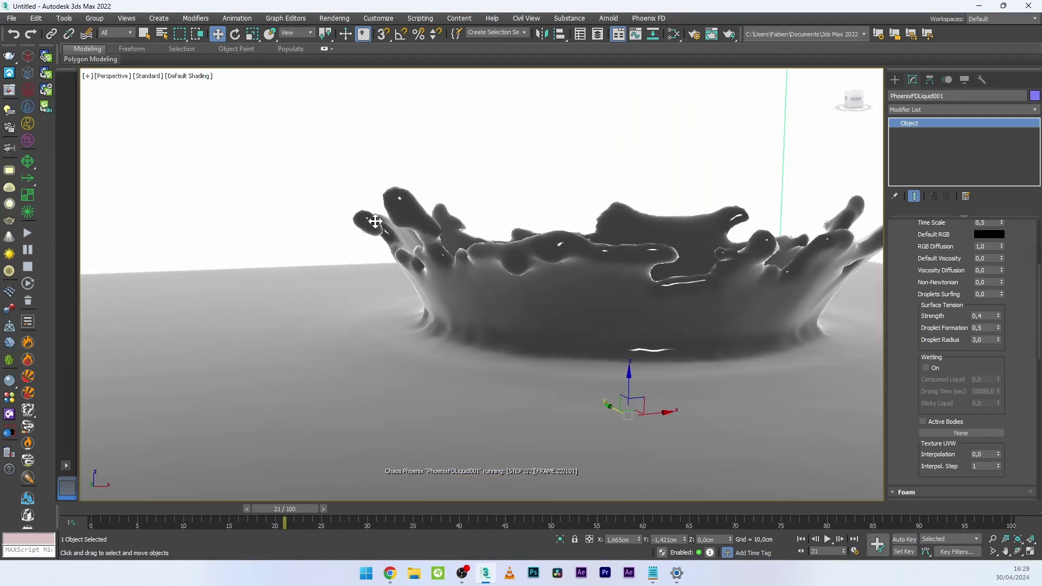
{"action": "scroll", "coordinate": [375, 221], "scroll_direction": "down", "scroll_amount": 3}
{"action": "middle_click_drag", "start_coordinate": [365, 223], "coordinate": [547, 257], "text": "alt"}
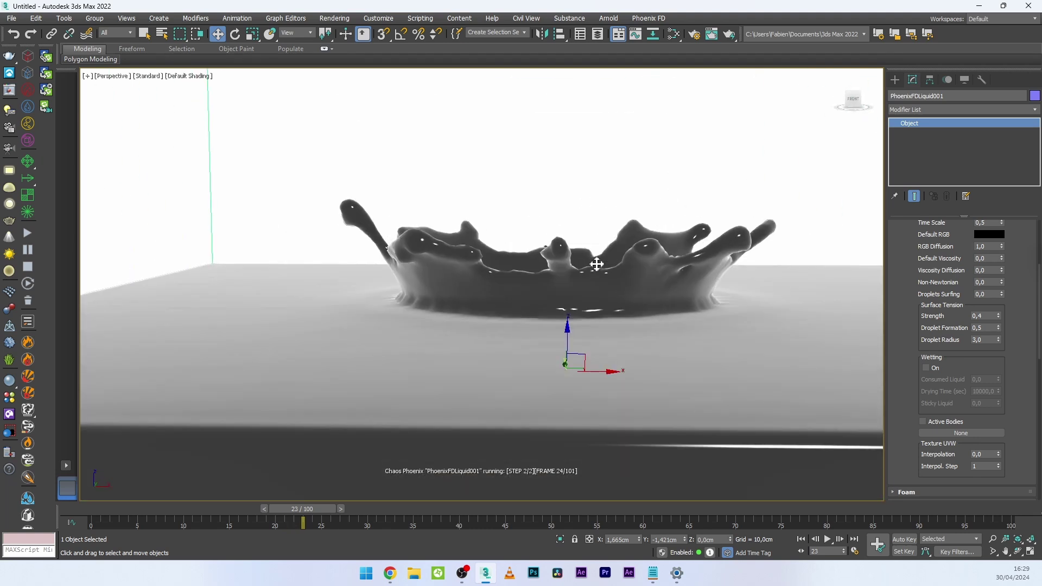
{"action": "middle_click_drag", "start_coordinate": [604, 263], "coordinate": [442, 293], "text": "alt"}
{"action": "middle_click_drag", "start_coordinate": [384, 153], "coordinate": [692, 284], "text": "alt"}
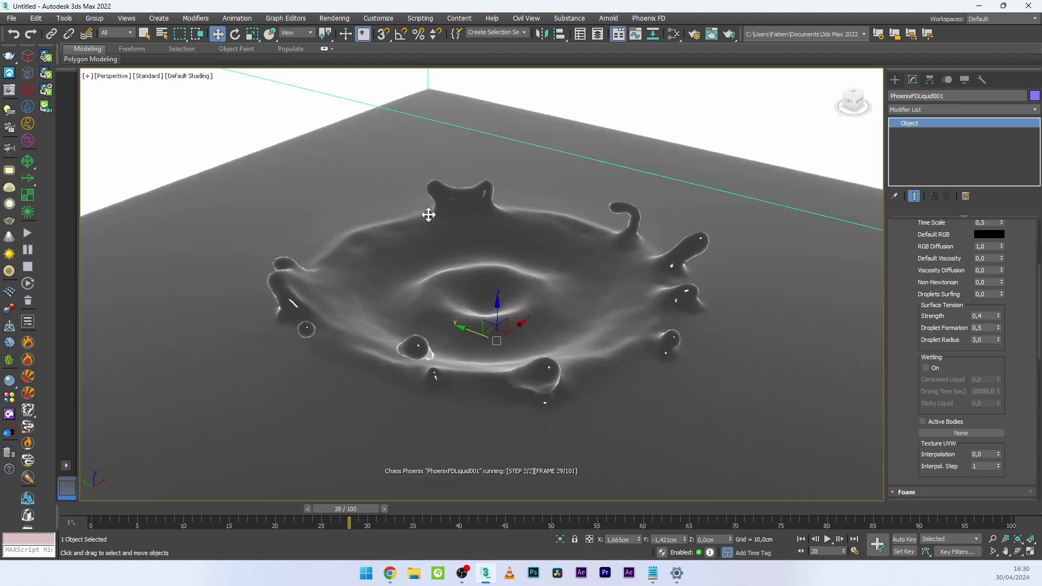
{"action": "middle_click_drag", "start_coordinate": [463, 204], "coordinate": [613, 298], "text": "alt"}
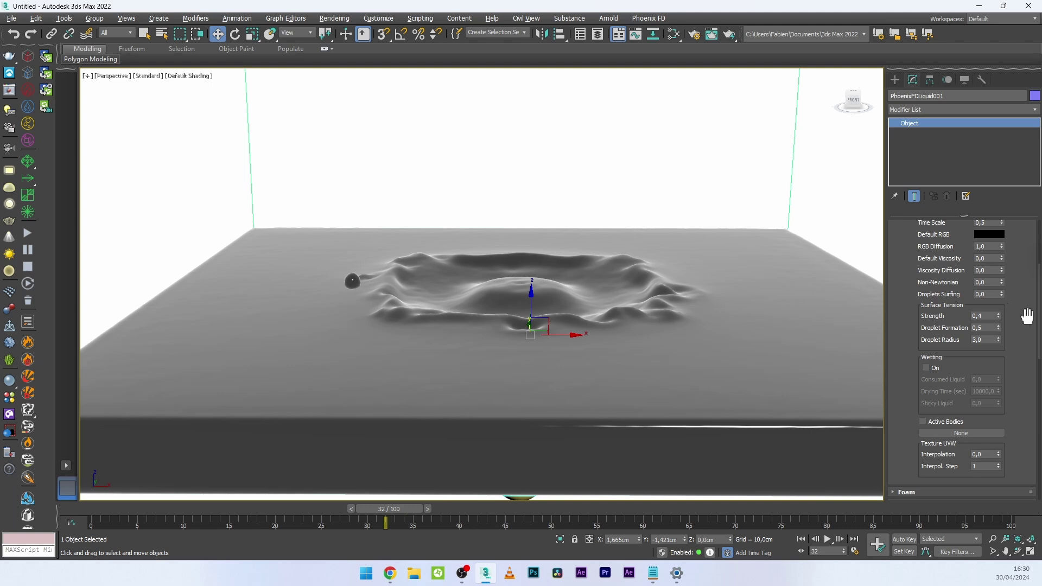
Set the liquid simulator's grid voxel size to 0.55 cm
{"action": "left_click_drag", "start_coordinate": [1038, 274], "coordinate": [1038, 228]}
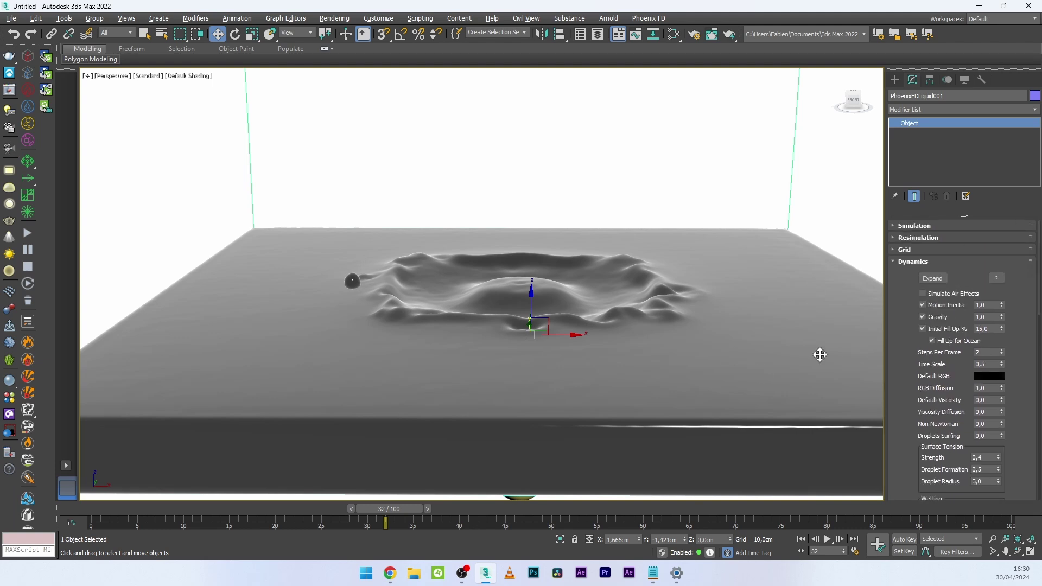
{"action": "left_click", "coordinate": [903, 249]}
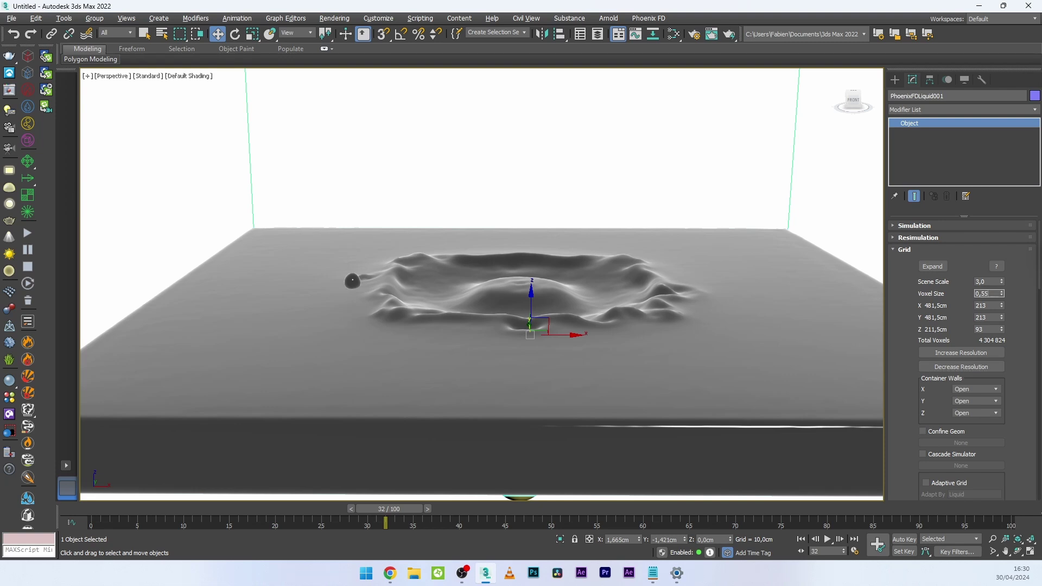
{"action": "scroll", "coordinate": [906, 391], "scroll_direction": "down", "scroll_amount": 5}
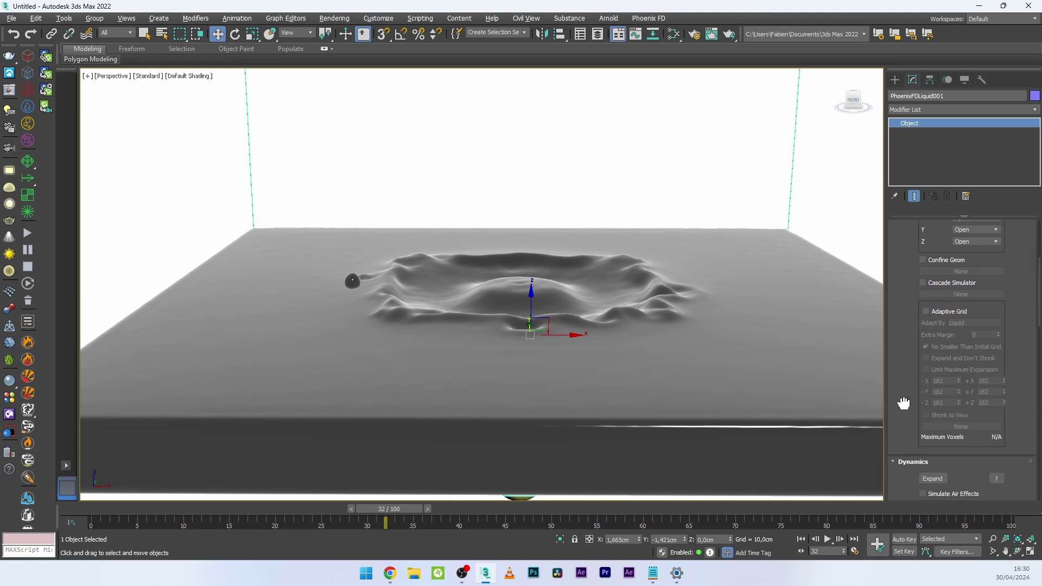
Set the simulator's Time Scale to 0.45, then rerun the simulation and stop it once it passes frame 25
{"action": "scroll", "coordinate": [903, 403], "scroll_direction": "down", "scroll_amount": 5}
{"action": "left_click_drag", "start_coordinate": [901, 404], "coordinate": [904, 324]}
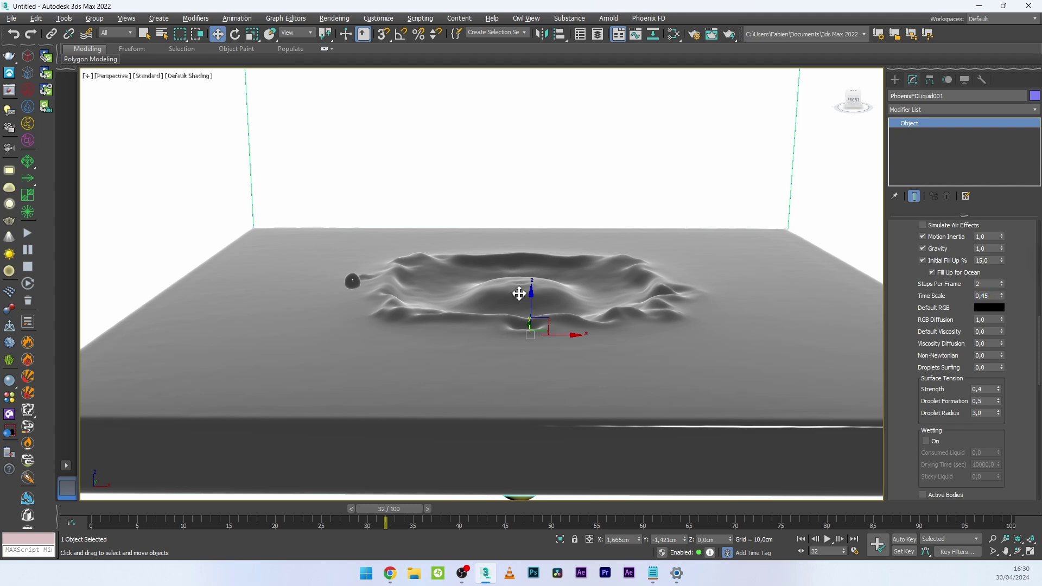
{"action": "left_click", "coordinate": [28, 233]}
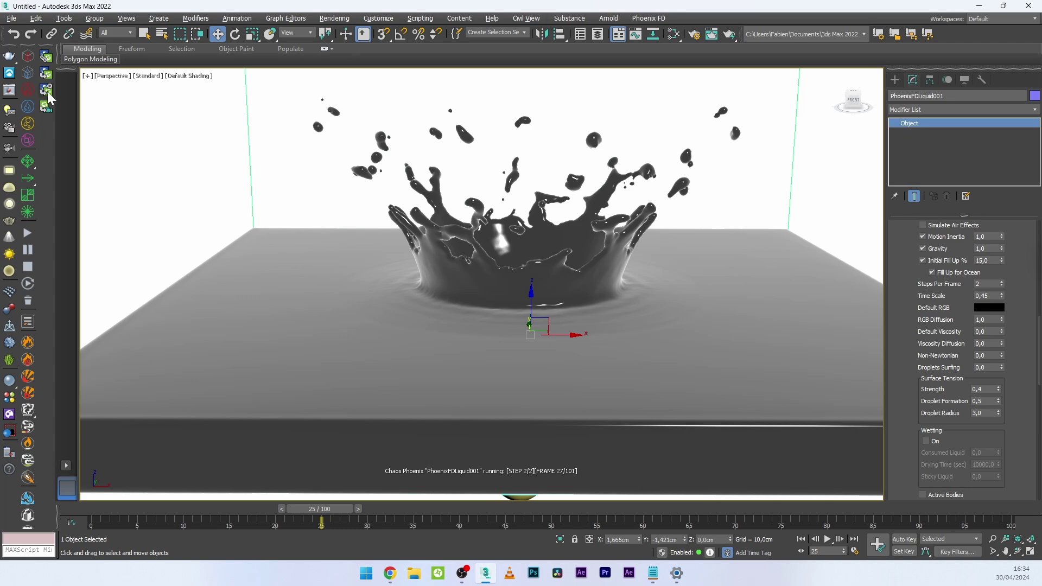
{"action": "left_click", "coordinate": [28, 267]}
Set the liquid's Mesh Smoothing Smoothness to 5 and check the splash mesh at frame 19
{"action": "middle_click_drag", "start_coordinate": [328, 176], "coordinate": [453, 190], "text": "alt"}
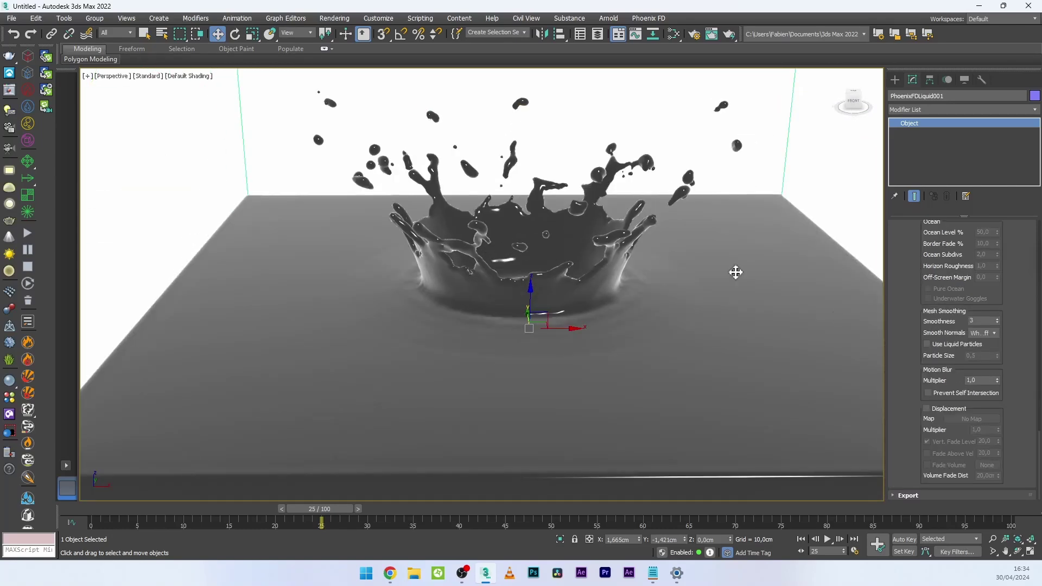
{"action": "type", "text": "5"}
{"action": "left_click", "coordinate": [490, 274]}
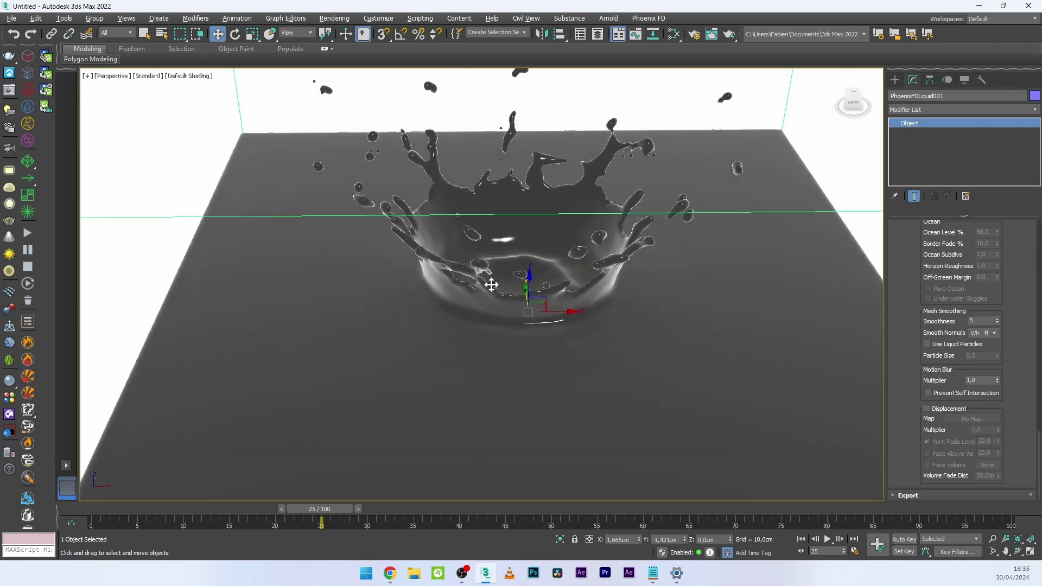
{"action": "left_click_drag", "start_coordinate": [96, 506], "coordinate": [266, 469]}
{"action": "key", "text": "w"}
{"action": "middle_click_drag", "start_coordinate": [293, 444], "coordinate": [700, 292], "text": "alt"}
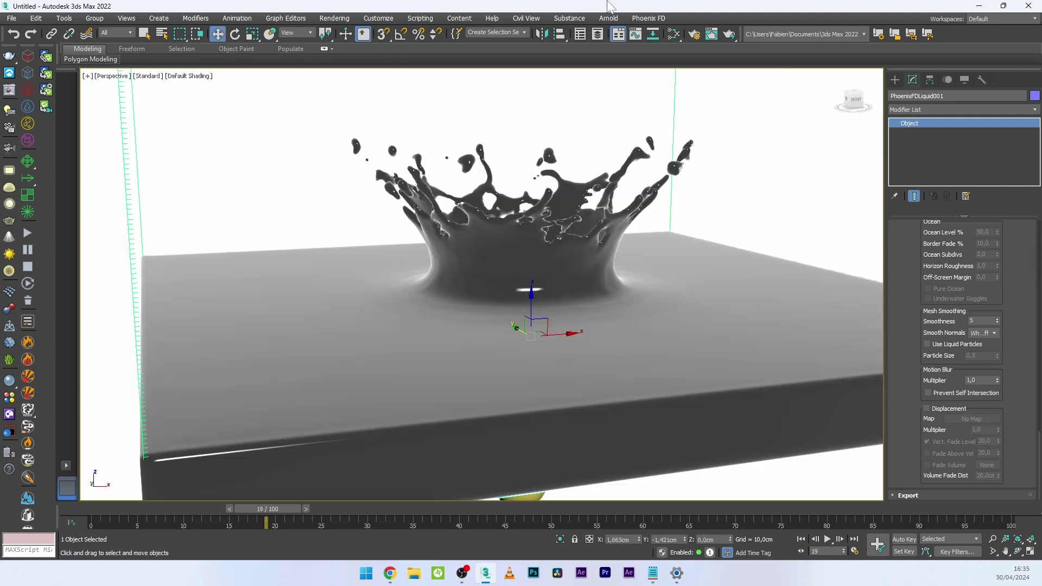
Set the Play Speed in the liquid simulator's Input time bend controls to 0.5, keeping Linear mode
{"action": "left_click_drag", "start_coordinate": [1038, 476], "coordinate": [1037, 324]}
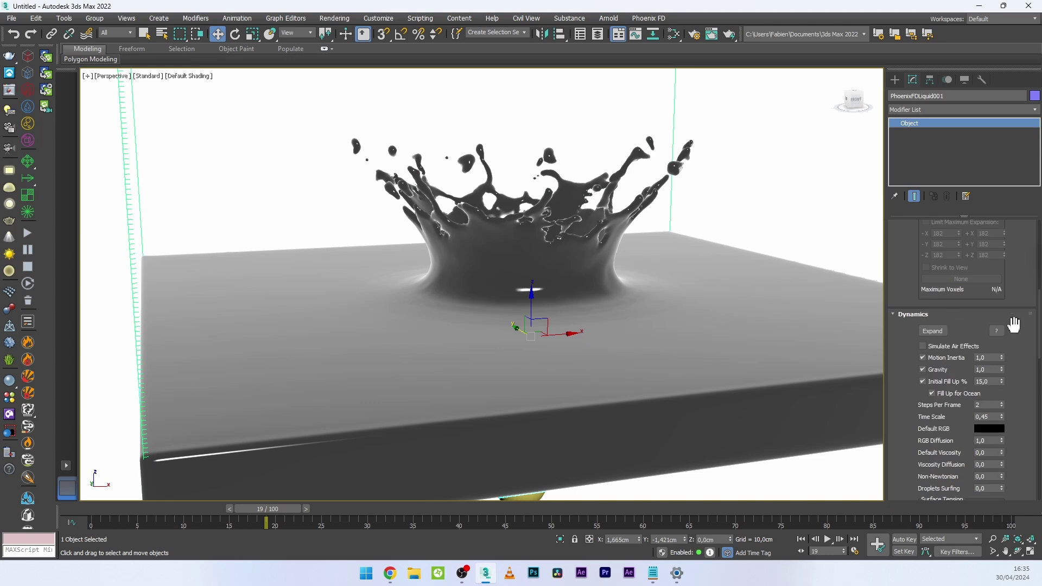
{"action": "left_click", "coordinate": [943, 314]}
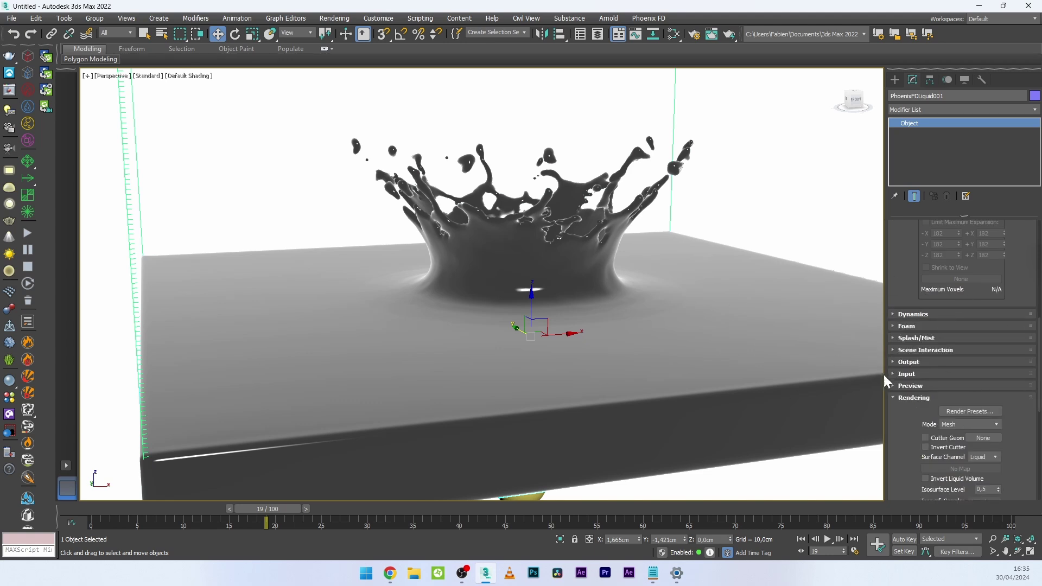
{"action": "left_click", "coordinate": [906, 375]}
{"action": "scroll", "coordinate": [902, 368], "scroll_direction": "down", "scroll_amount": 3}
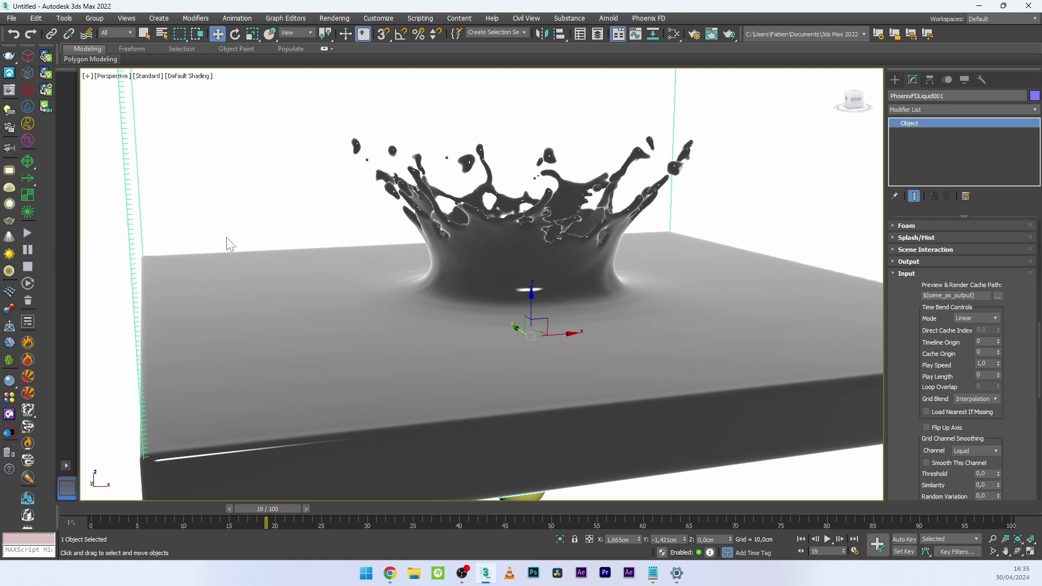
{"action": "left_click", "coordinate": [966, 317]}
{"action": "left_click", "coordinate": [916, 343]}
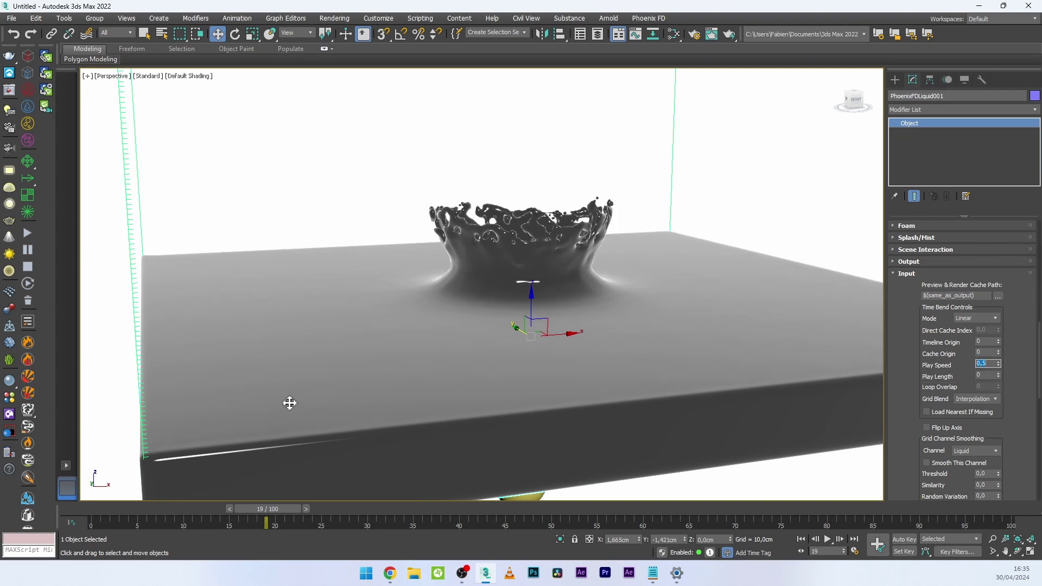
Scrub the timeline from the first frames to frame 50 to review the slowed-down splash
{"action": "left_click", "coordinate": [119, 509]}
{"action": "left_click", "coordinate": [162, 506]}
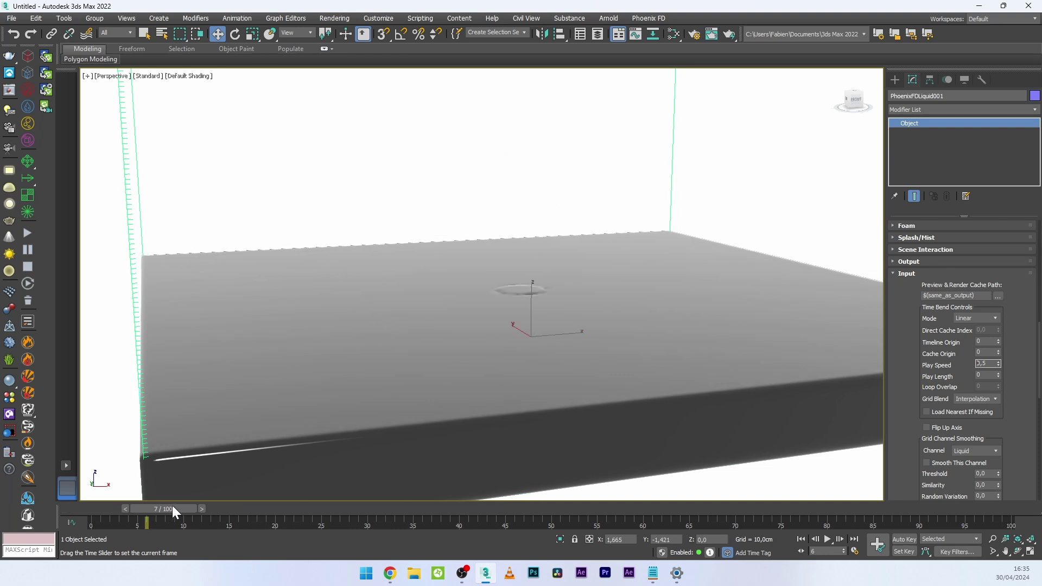
{"action": "left_click_drag", "start_coordinate": [186, 504], "coordinate": [347, 504]}
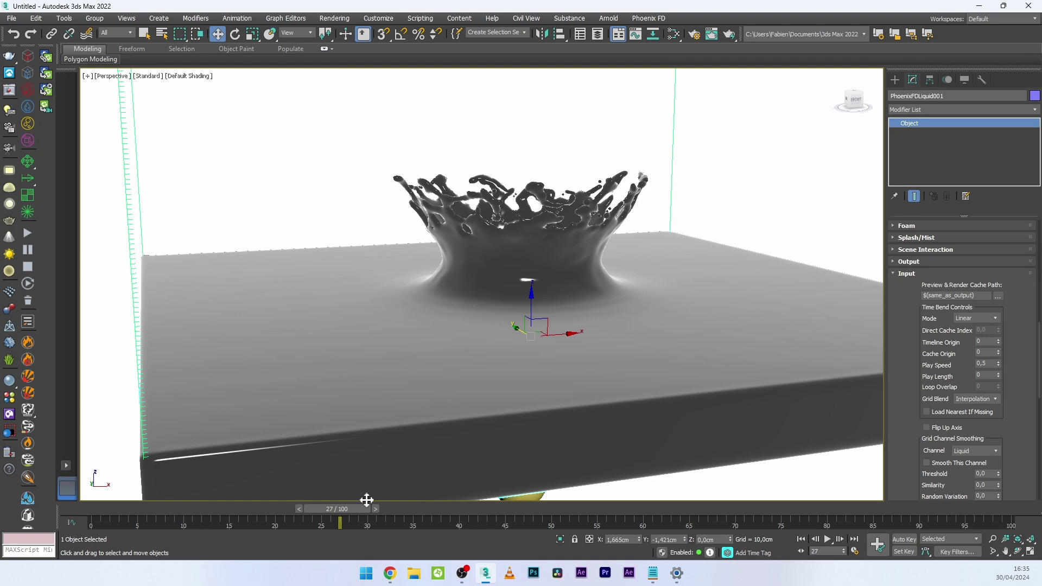
{"action": "left_click_drag", "start_coordinate": [536, 512], "coordinate": [553, 508]}
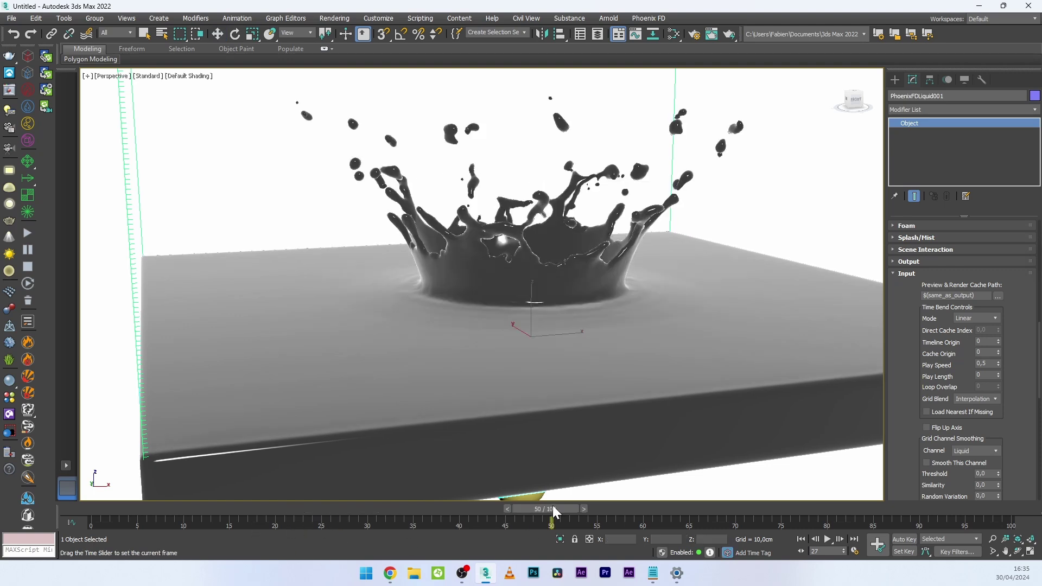
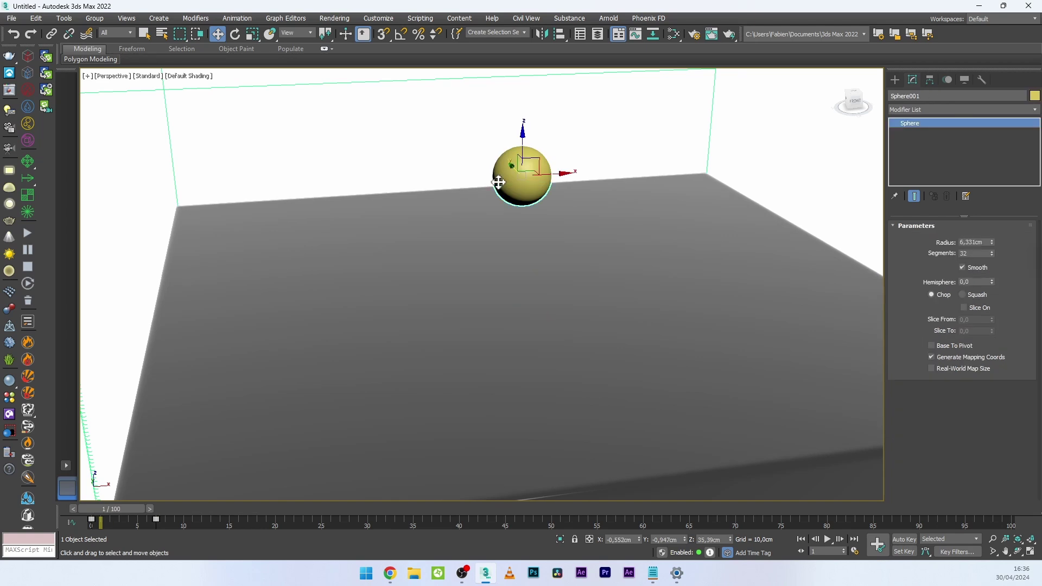
Select the sphere above the liquid and set its Segments to 200
{"action": "middle_click_drag", "start_coordinate": [498, 182], "coordinate": [536, 261], "text": "alt"}
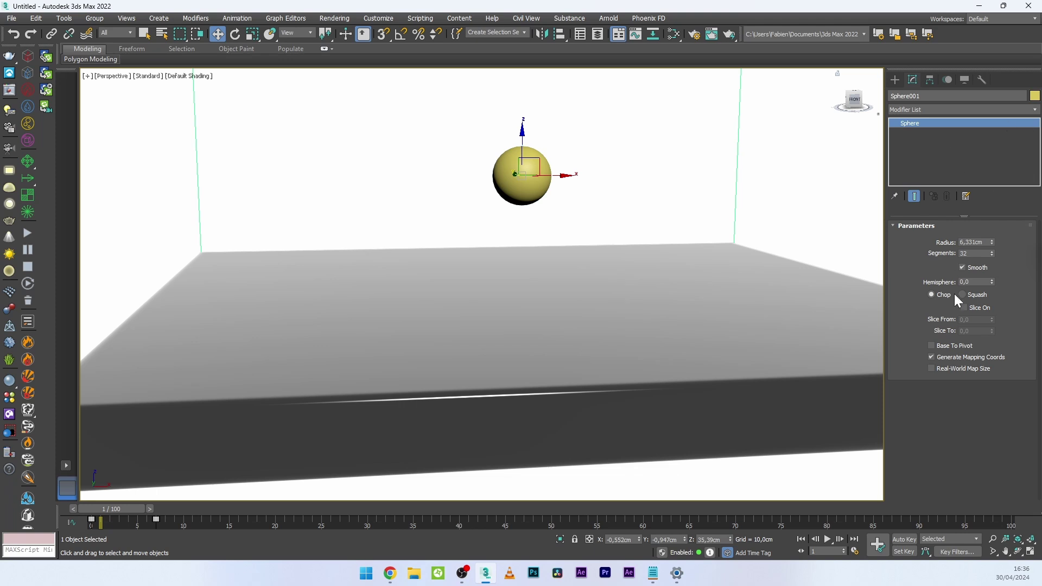
{"action": "type", "text": "00"}
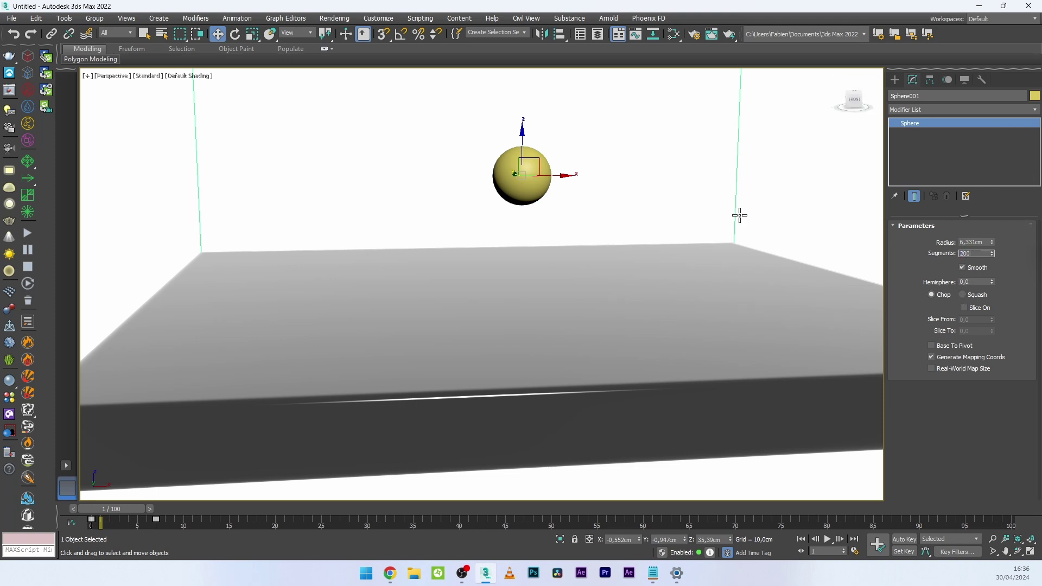
{"action": "key", "text": "Return"}
Add a Noise modifier to the sphere with a Strength of 5 cm in X, Y and Z
{"action": "left_click", "coordinate": [905, 110]}
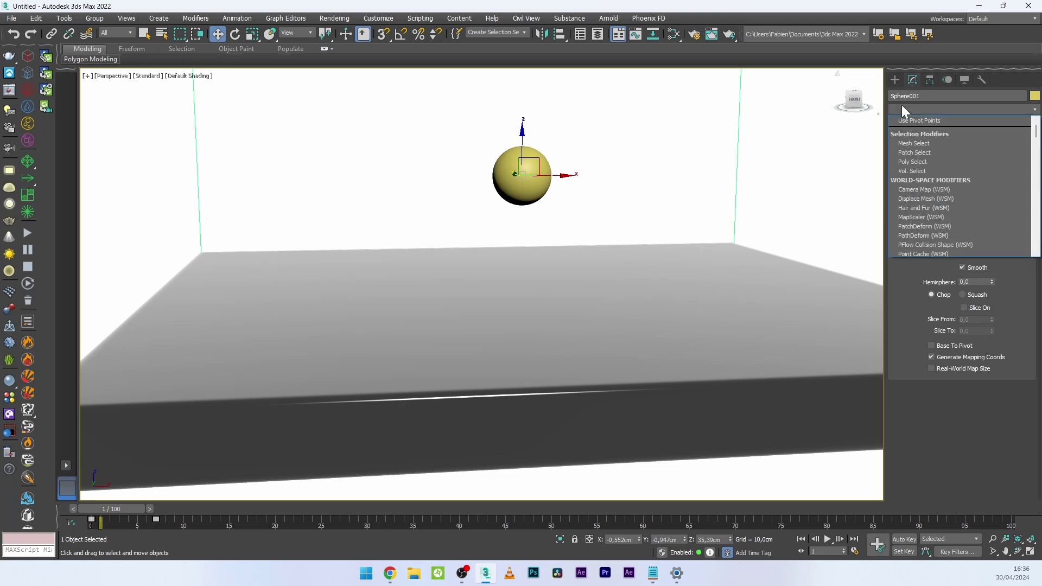
{"action": "key", "text": "n"}
{"action": "key", "text": "Return"}
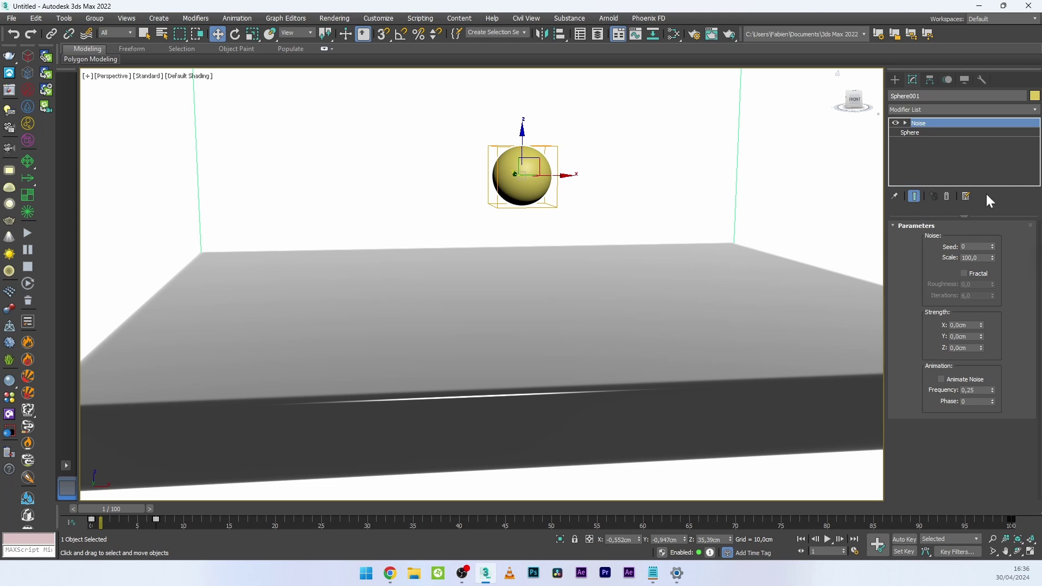
{"action": "type", "text": "5"}
{"action": "key", "text": "Return"}
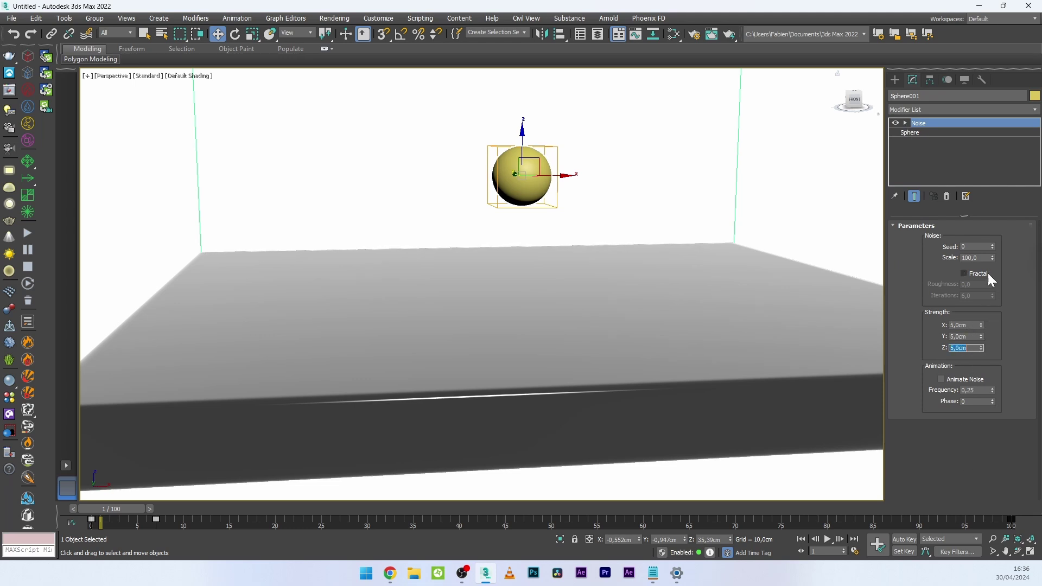
Adjust the sphere's Noise Scale to about 3.8, trying the Fractal option along the way but keeping it off
{"action": "key", "text": "Tab"}
{"action": "type", "text": "2"}
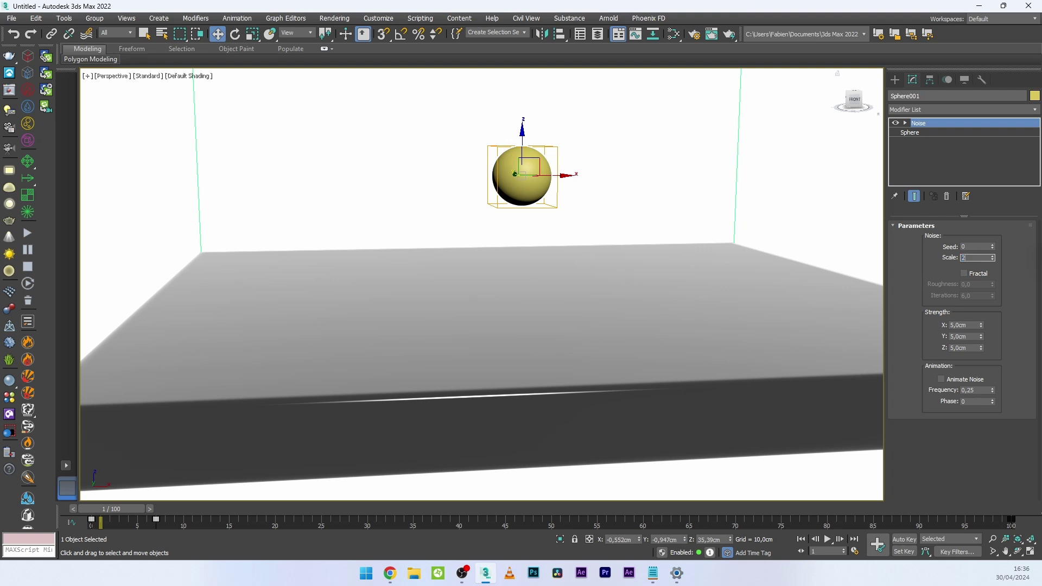
{"action": "type", "text": "0"}
{"action": "key", "text": "Return"}
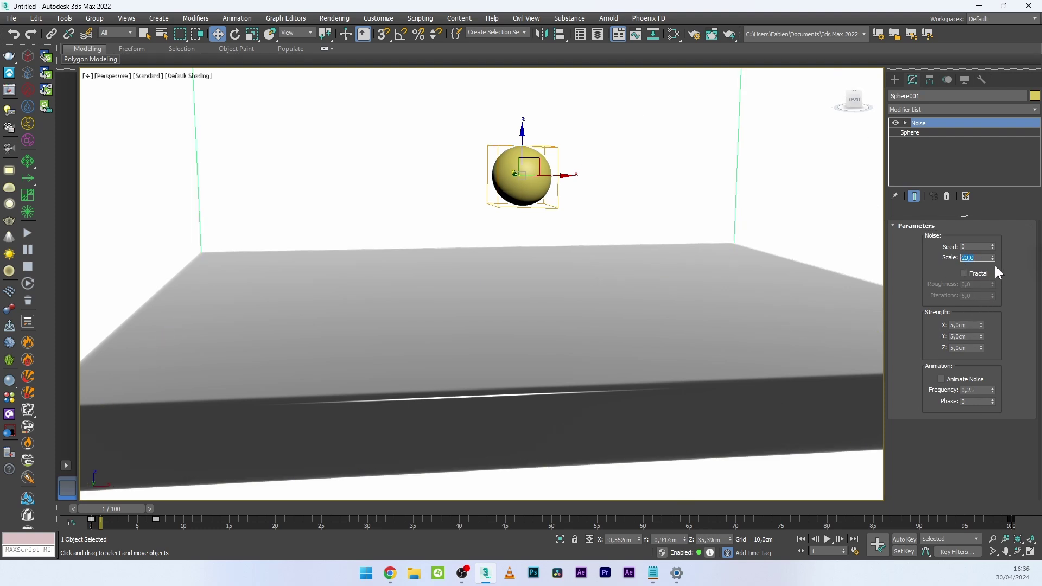
{"action": "left_click_drag", "start_coordinate": [992, 259], "coordinate": [988, 306]}
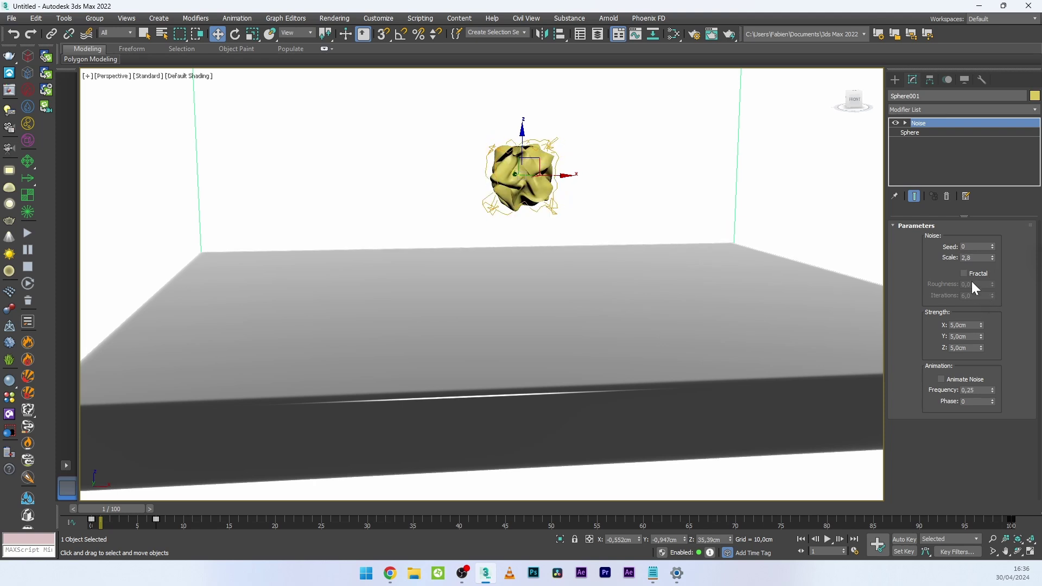
{"action": "left_click", "coordinate": [964, 274]}
{"action": "left_click_drag", "start_coordinate": [992, 260], "coordinate": [988, 198]}
{"action": "left_click", "coordinate": [964, 273]}
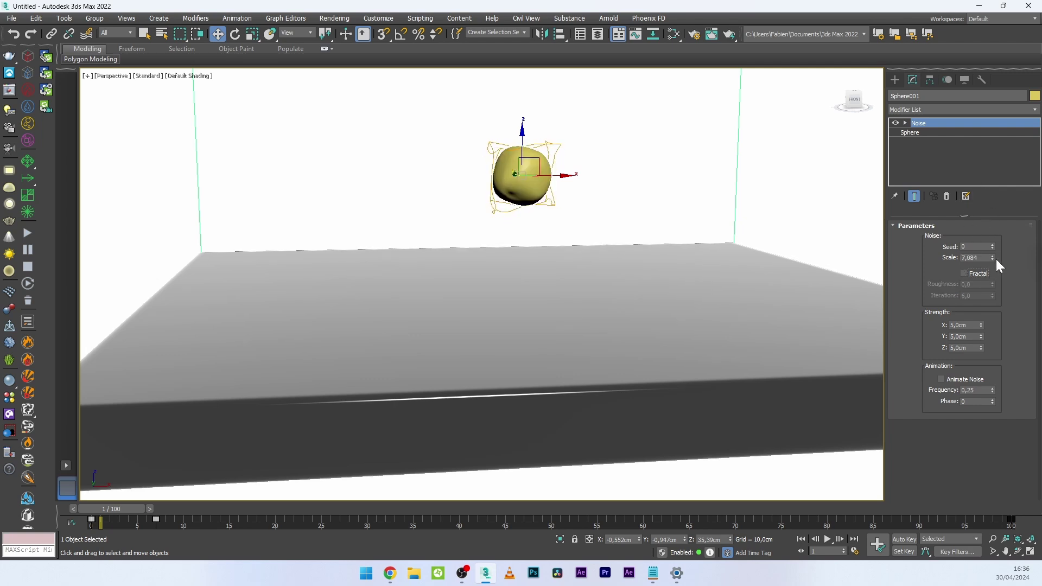
{"action": "left_click_drag", "start_coordinate": [991, 258], "coordinate": [994, 287]}
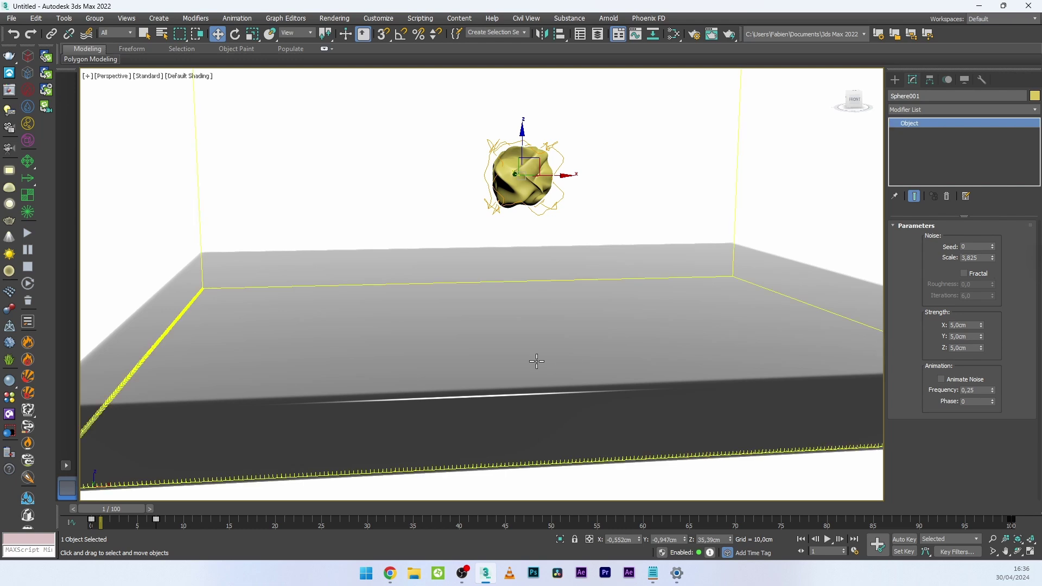
Set the liquid simulator's grid Voxel Size to 0.8 cm and its surface tension Droplet Formation to 0
{"action": "left_click", "coordinate": [552, 317]}
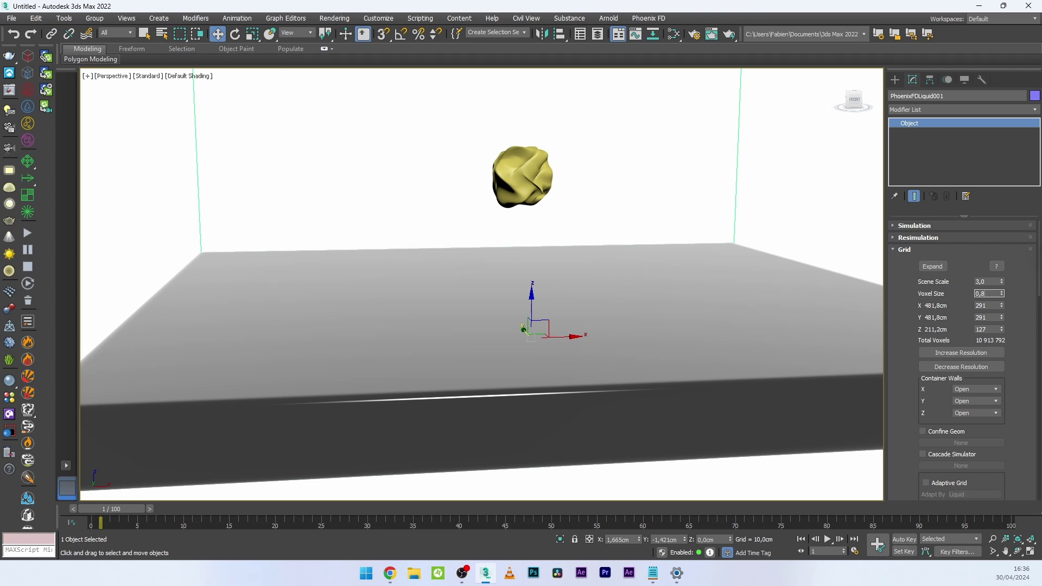
{"action": "key", "text": "Return"}
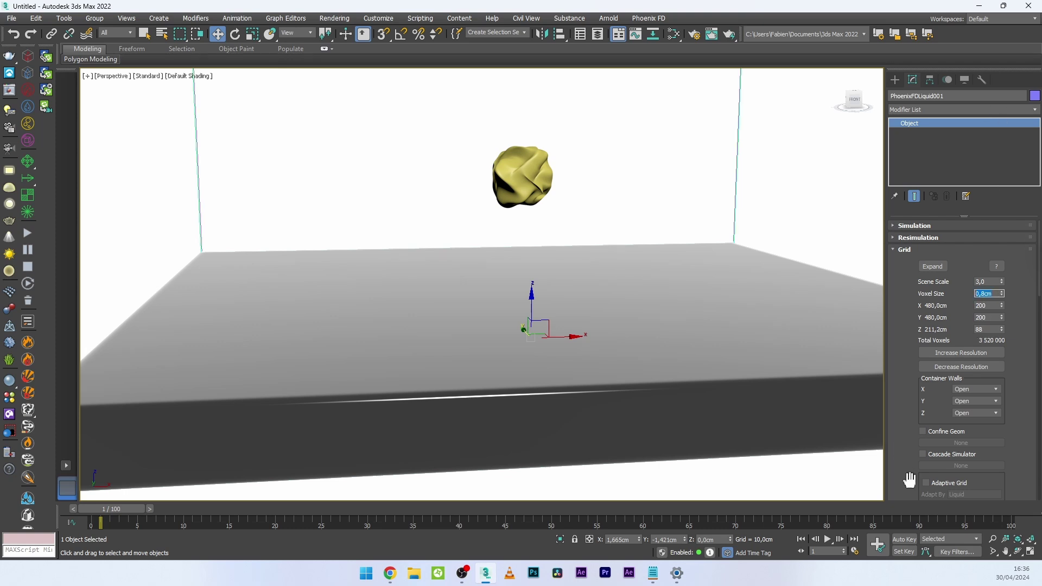
{"action": "scroll", "coordinate": [909, 480], "scroll_direction": "down", "scroll_amount": 15}
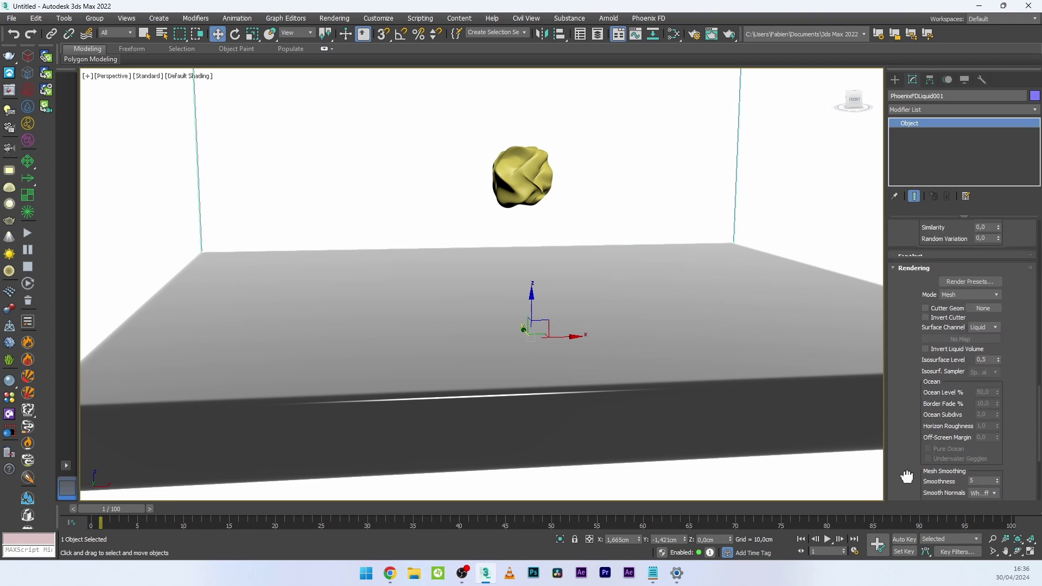
{"action": "scroll", "coordinate": [903, 391], "scroll_direction": "up", "scroll_amount": 1}
{"action": "scroll", "coordinate": [906, 286], "scroll_direction": "up", "scroll_amount": 10}
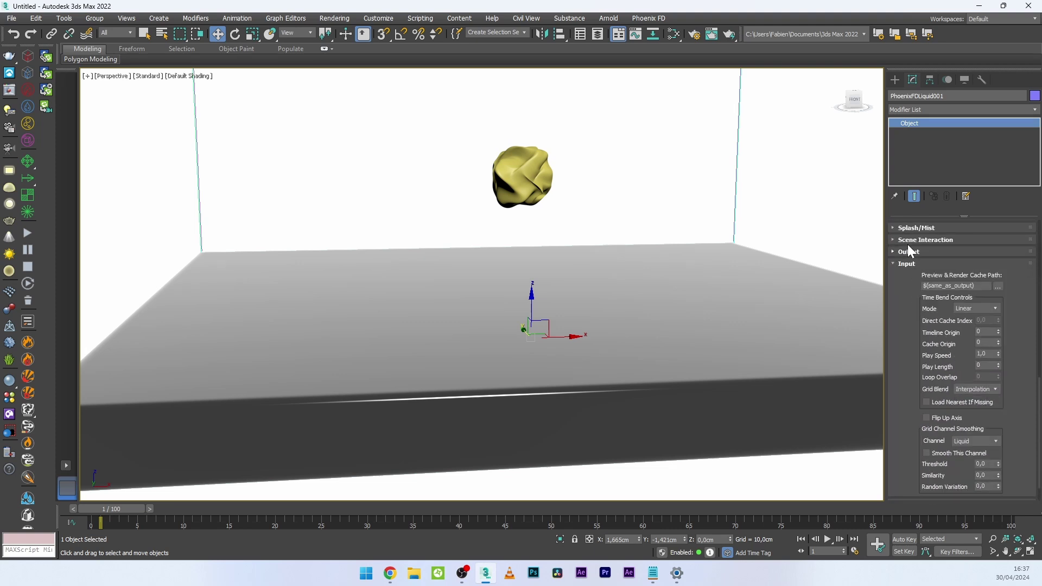
{"action": "left_click", "coordinate": [905, 363]}
{"action": "scroll", "coordinate": [915, 354], "scroll_direction": "down", "scroll_amount": 12}
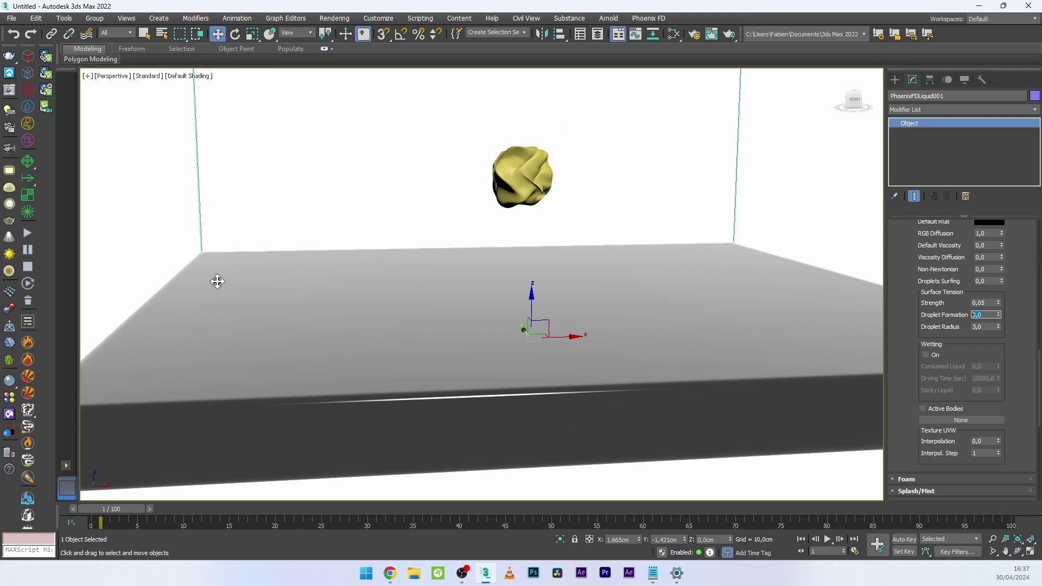
Run the liquid simulation with the noise-deformed sphere and examine the forming crown splash from several angles
{"action": "left_click", "coordinate": [23, 234]}
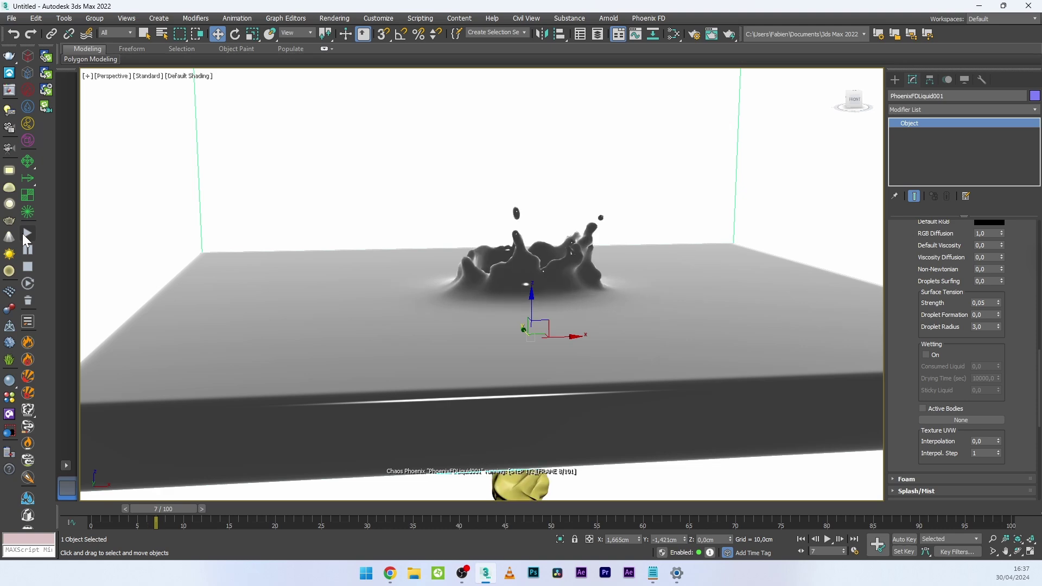
{"action": "middle_click_drag", "start_coordinate": [477, 326], "coordinate": [581, 321], "text": "alt"}
{"action": "middle_click_drag", "start_coordinate": [504, 249], "coordinate": [624, 310], "text": "alt"}
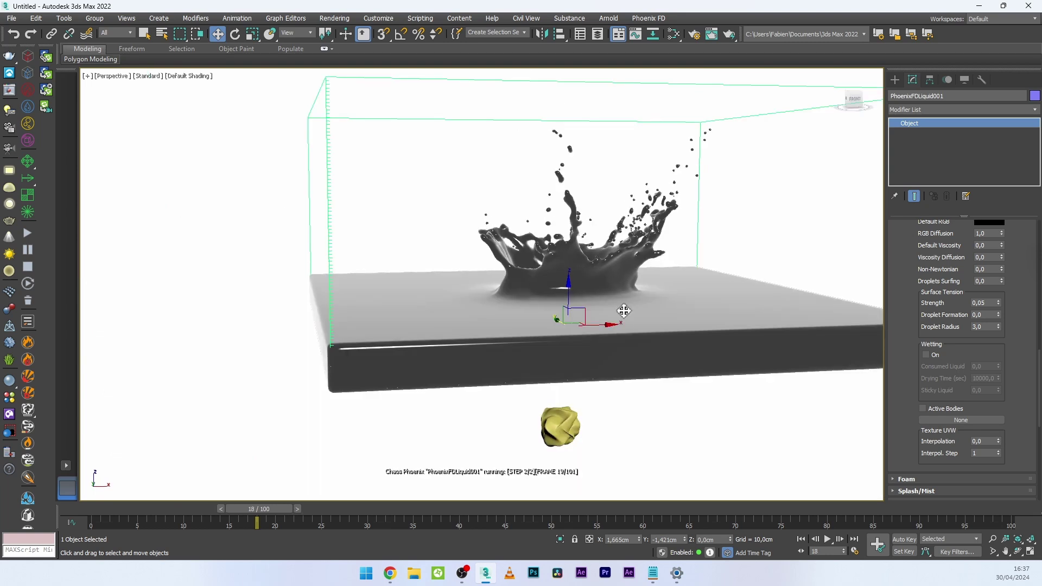
{"action": "scroll", "coordinate": [515, 264], "scroll_direction": "up", "scroll_amount": 5}
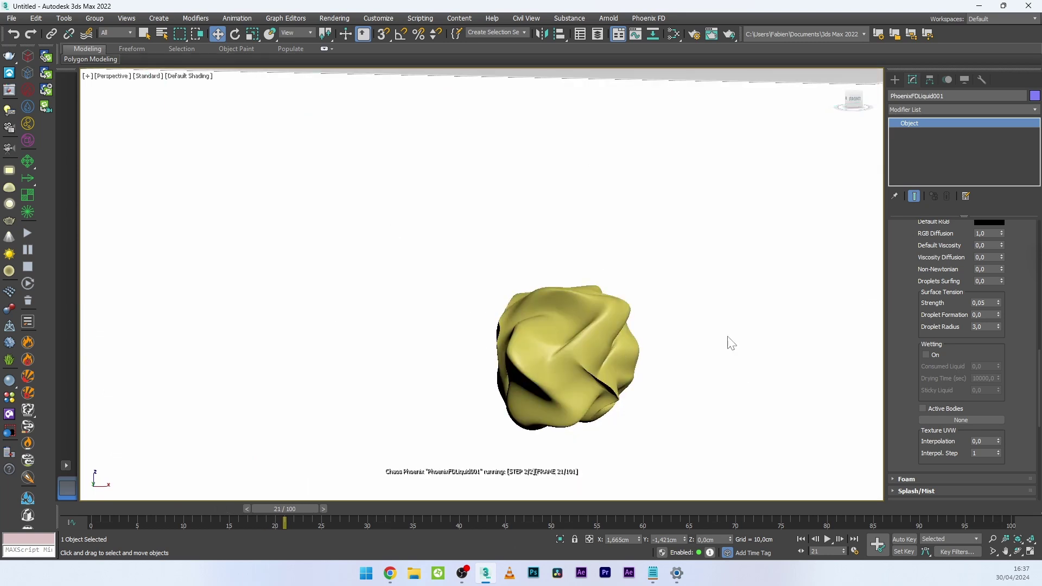
{"action": "scroll", "coordinate": [569, 426], "scroll_direction": "down", "scroll_amount": 5}
{"action": "middle_click_drag", "start_coordinate": [570, 176], "coordinate": [706, 212], "text": "alt"}
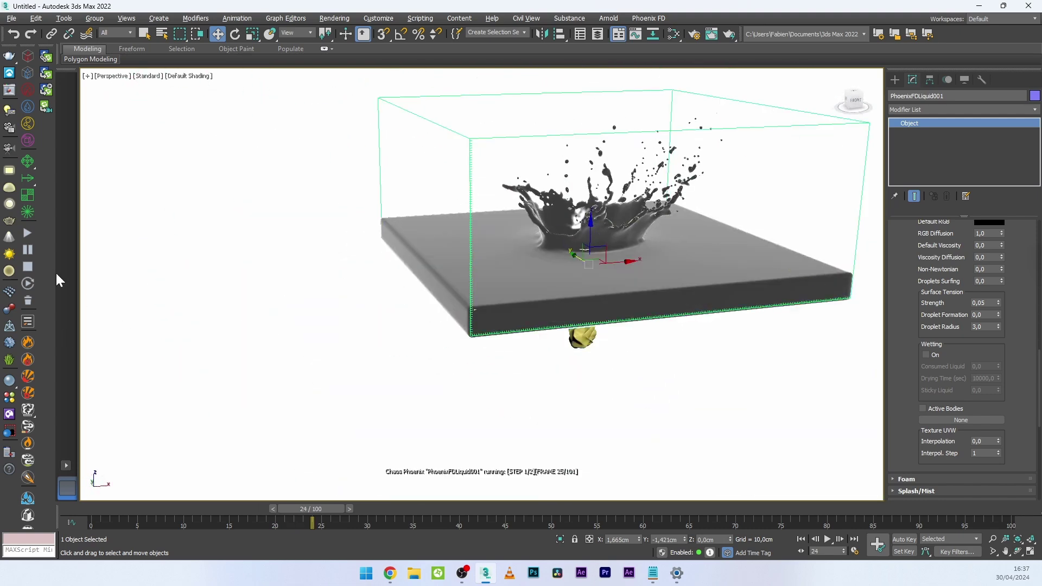
{"action": "middle_click_drag", "start_coordinate": [445, 325], "coordinate": [515, 349], "text": "alt"}
Clear the selection, examine the spreading splash up close and scrub back through the simulated frames
{"action": "left_click", "coordinate": [688, 376]}
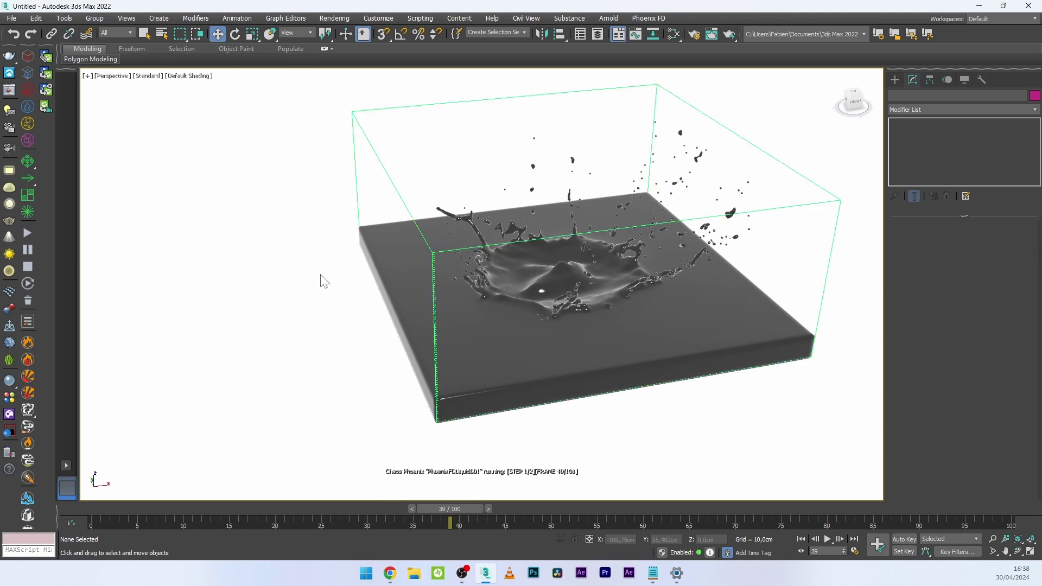
{"action": "scroll", "coordinate": [321, 278], "scroll_direction": "up", "scroll_amount": 3}
{"action": "middle_click_drag", "start_coordinate": [320, 279], "coordinate": [280, 290]}
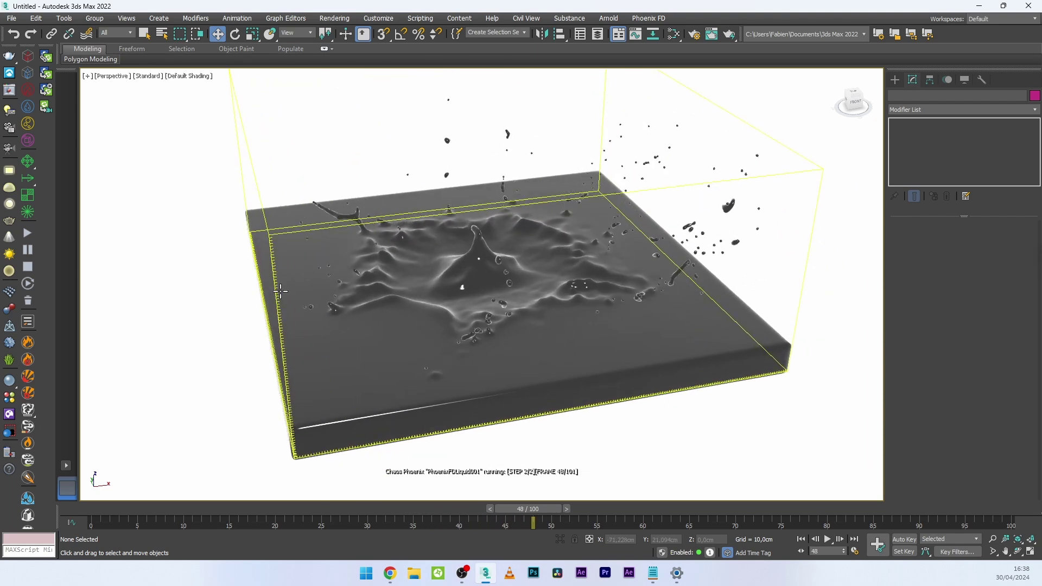
{"action": "scroll", "coordinate": [476, 364], "scroll_direction": "up", "scroll_amount": 2}
{"action": "middle_click_drag", "start_coordinate": [475, 364], "coordinate": [490, 377]}
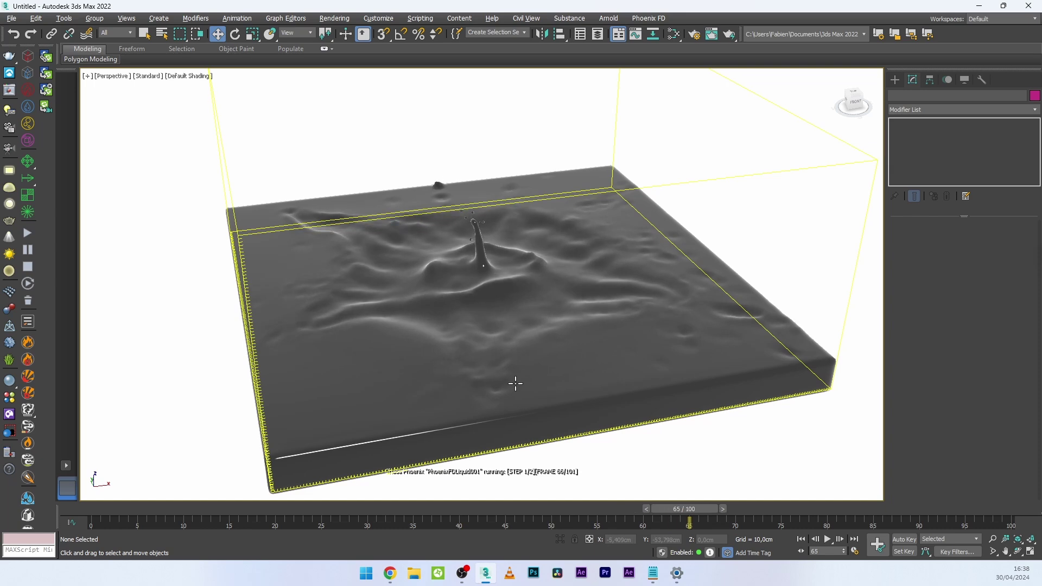
{"action": "middle_click_drag", "start_coordinate": [516, 384], "coordinate": [529, 392], "text": "alt"}
{"action": "left_click_drag", "start_coordinate": [707, 509], "coordinate": [424, 507]}
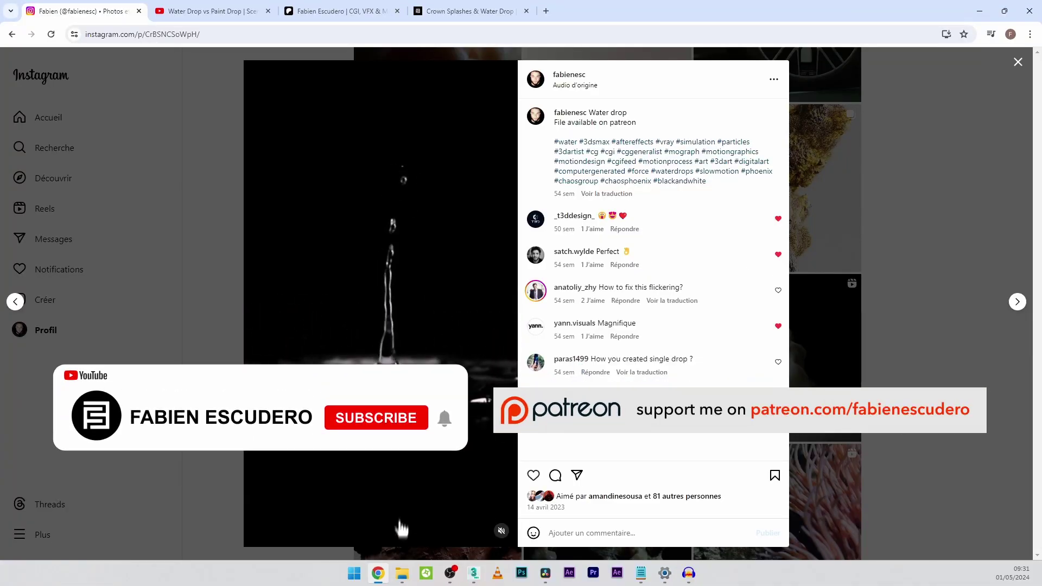
Switch to the Water Drop vs Paint Drop short on YouTube in the Chrome browser
{"action": "left_click", "coordinate": [205, 11]}
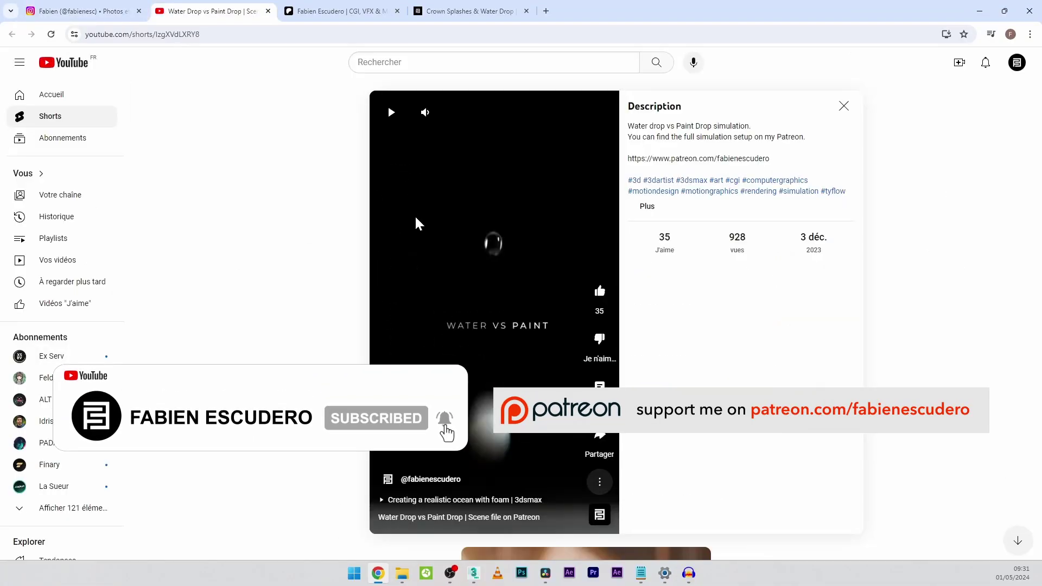